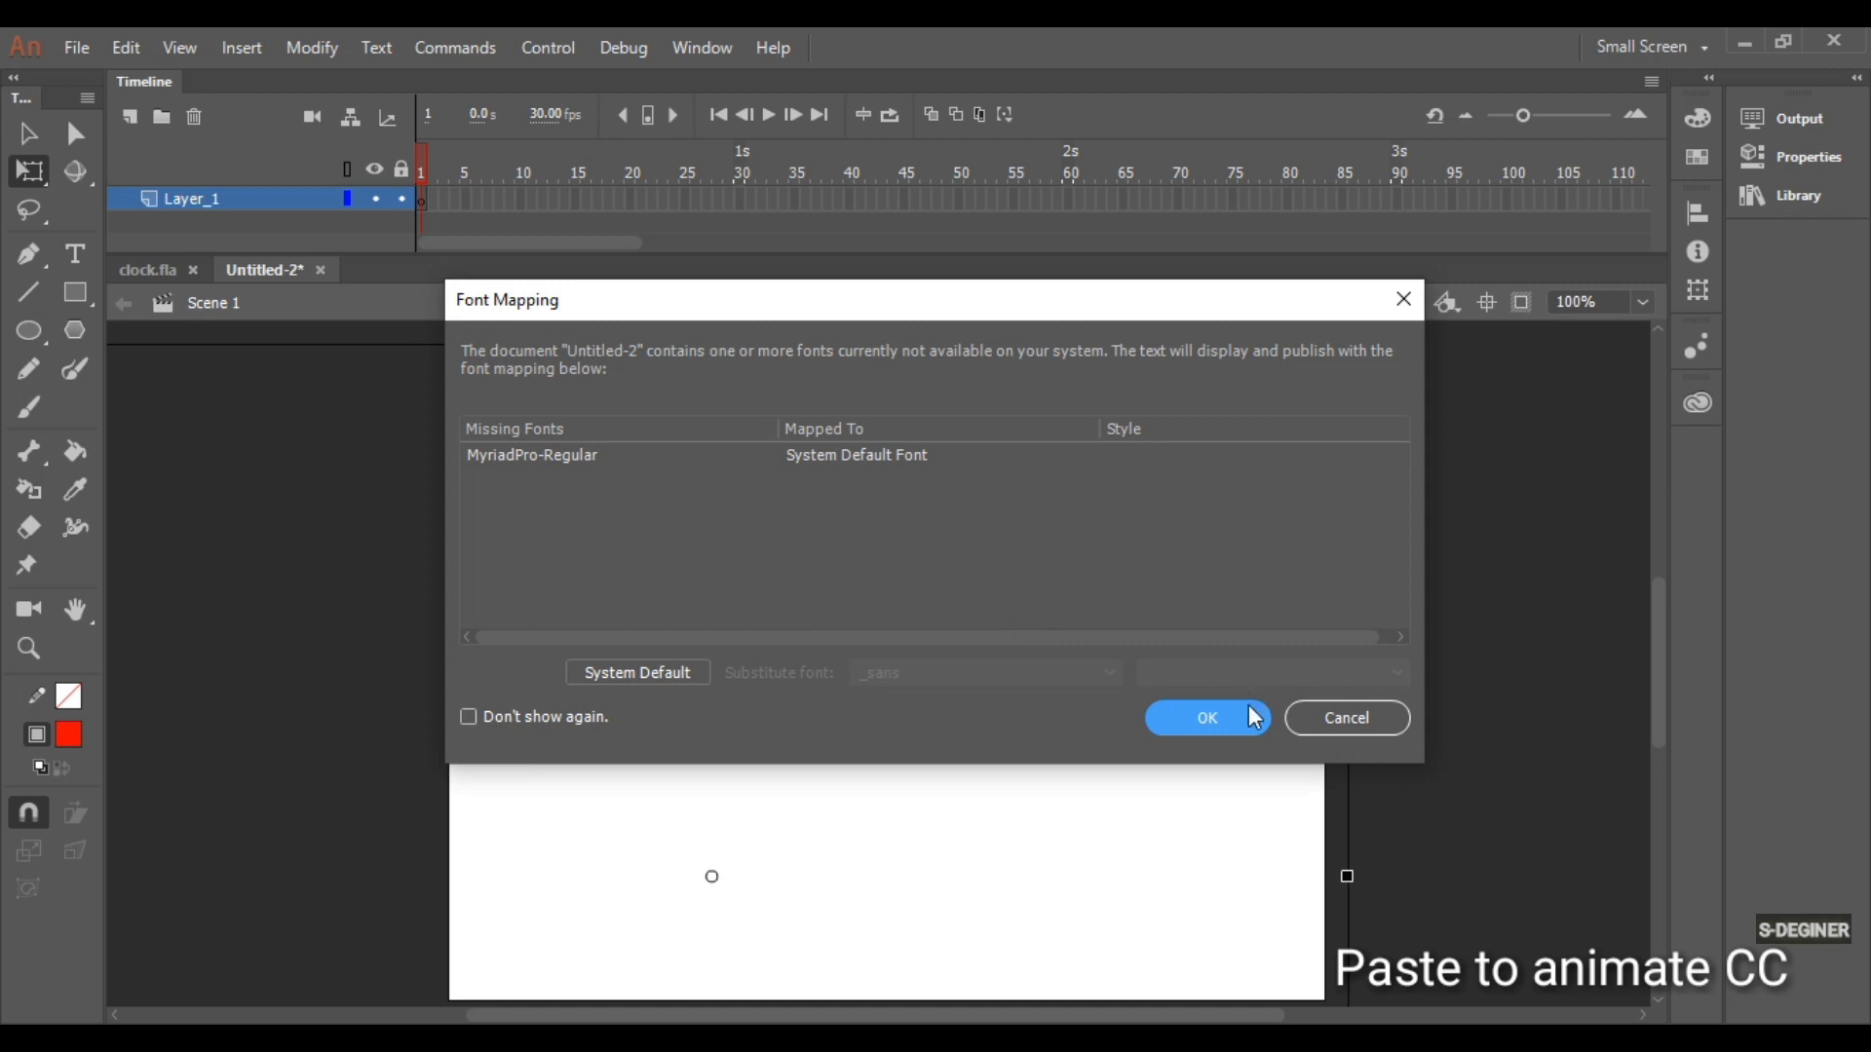
Accept the default font mapping and scale the pasted apple clock artwork down to fit within the stage height.
{"action": "left_click", "coordinate": [1232, 717]}
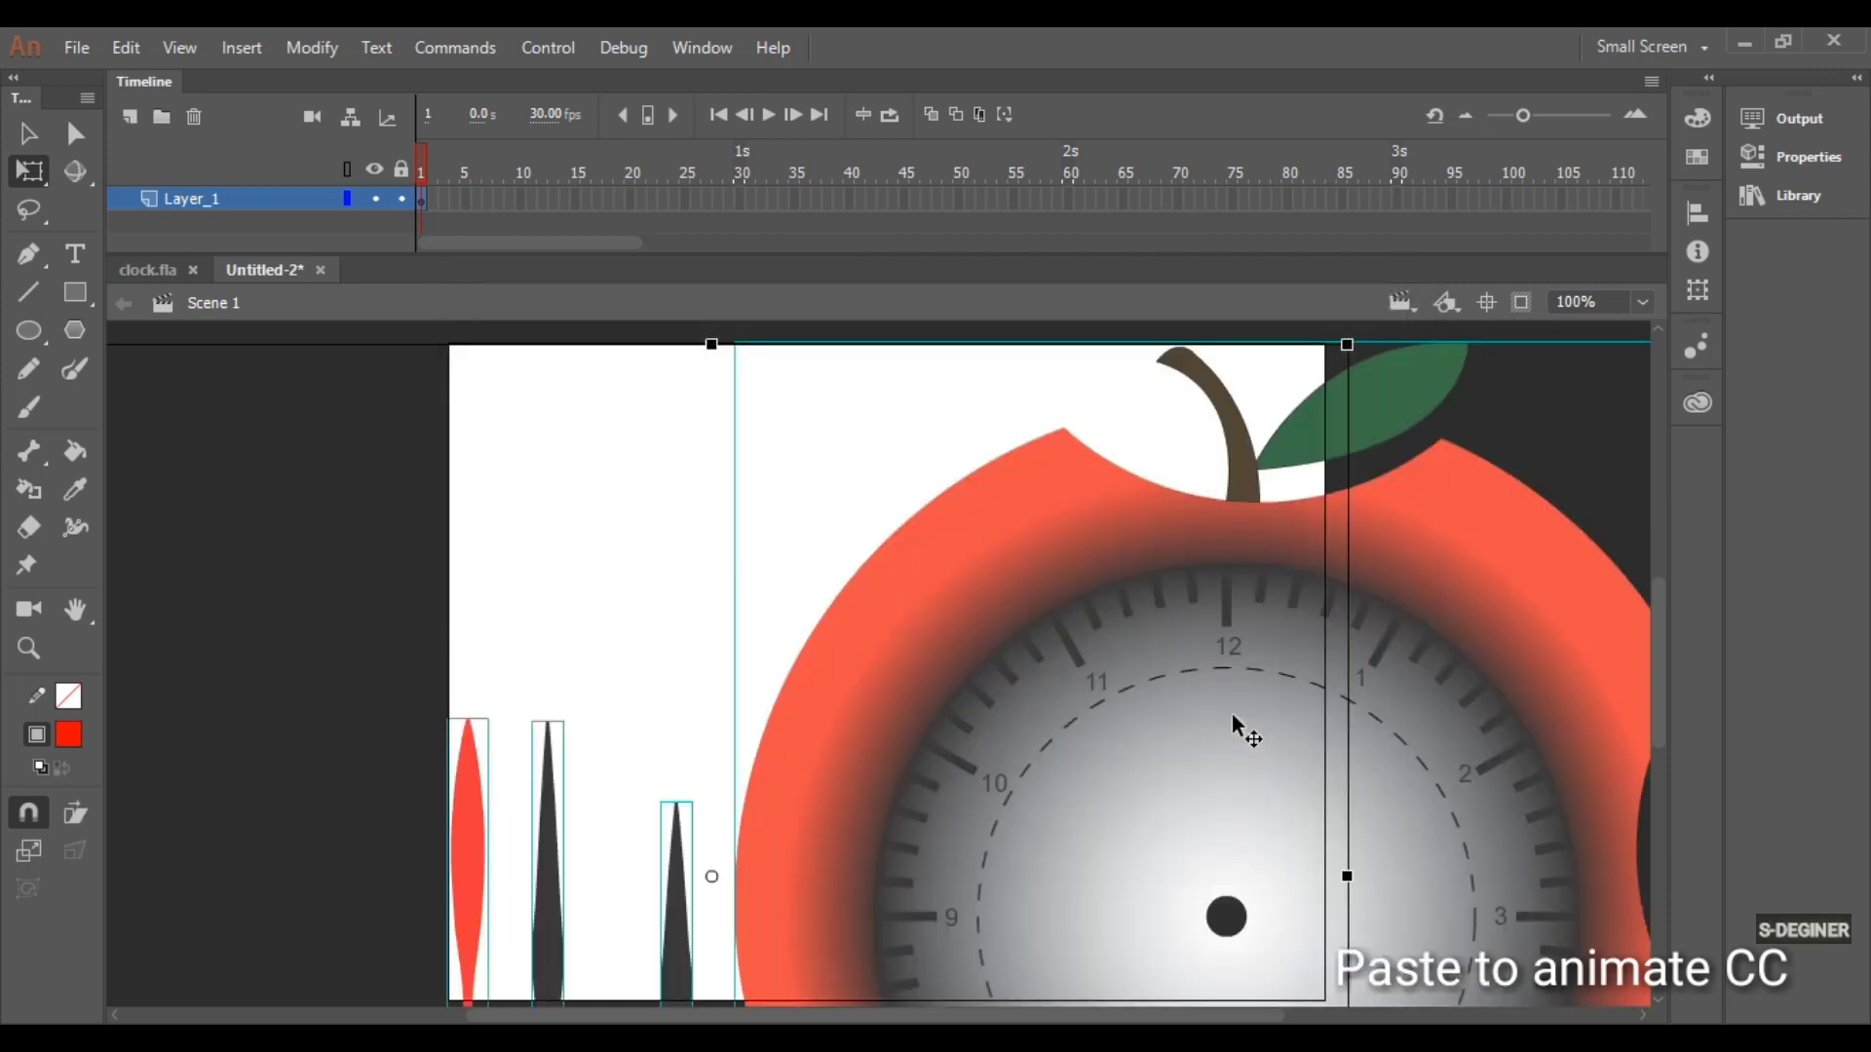
{"action": "key", "text": "ctrl+minus"}
{"action": "key", "text": "ctrl+minus"}
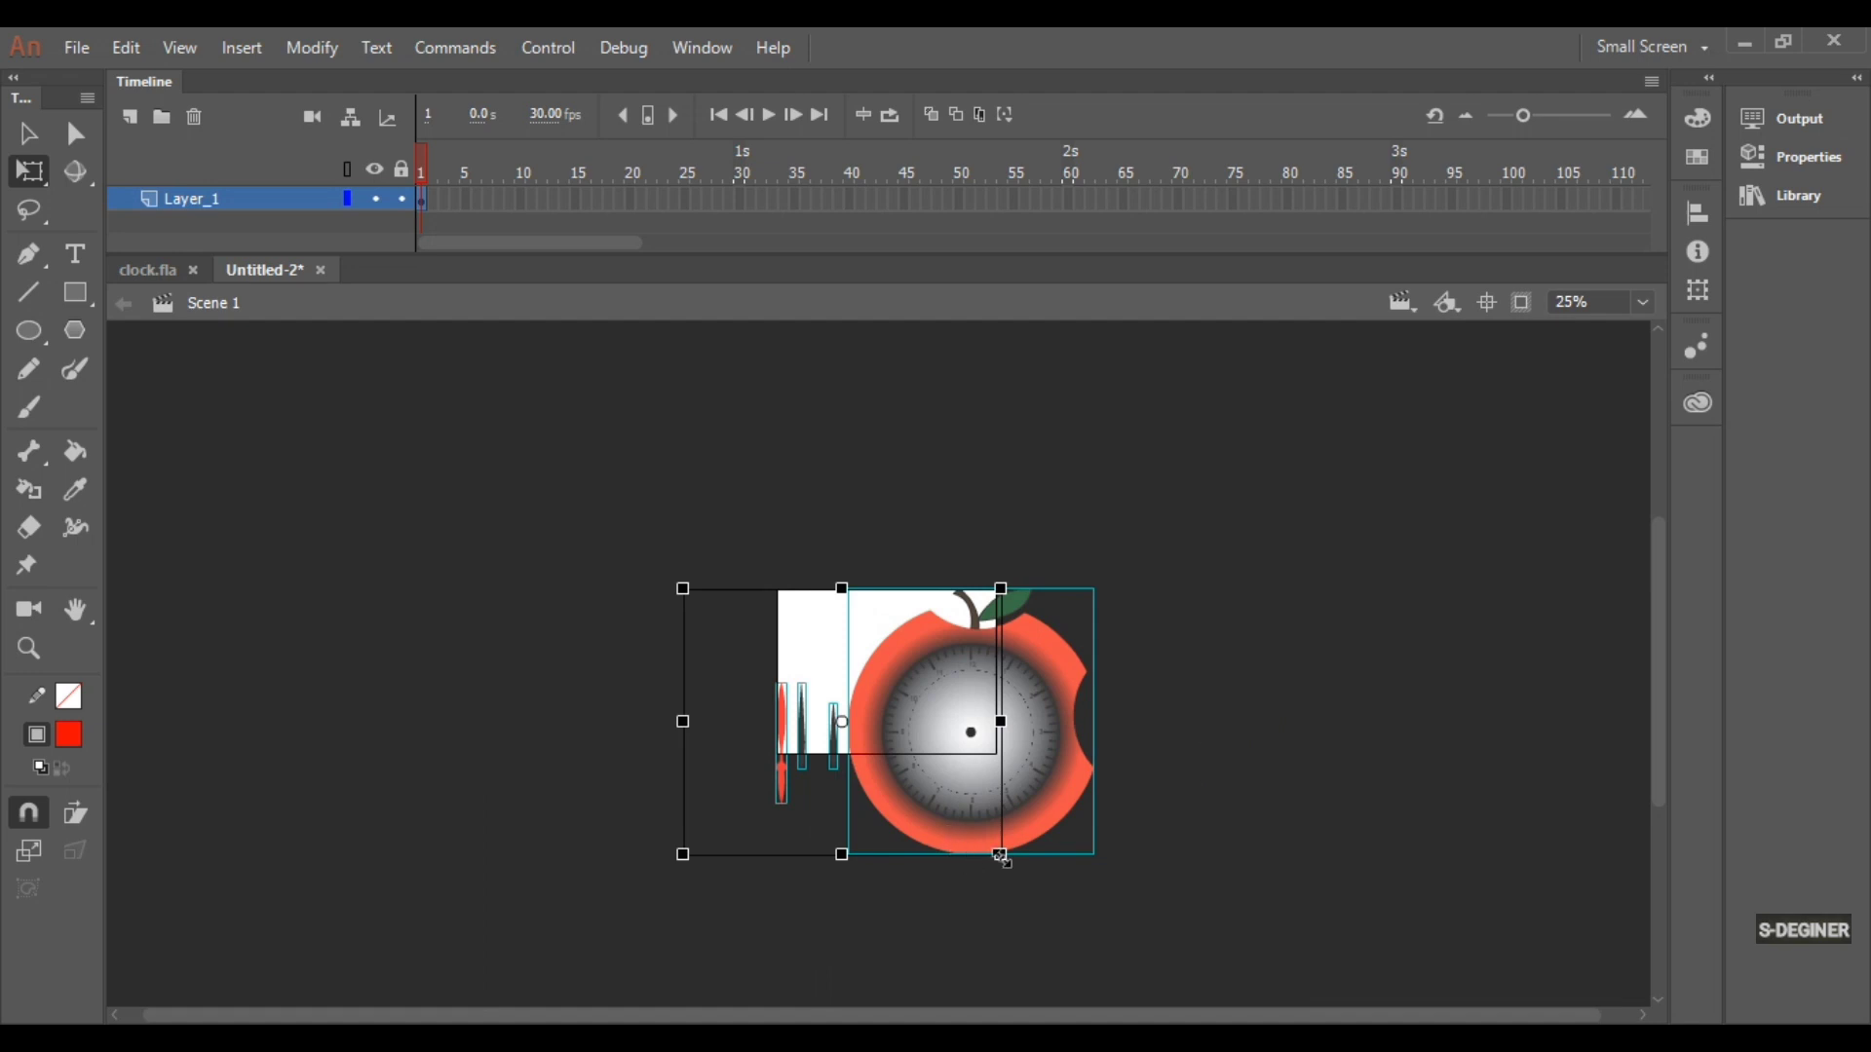
{"action": "key", "text": "alt"}
{"action": "left_click_drag", "start_coordinate": [1003, 857], "coordinate": [898, 765]}
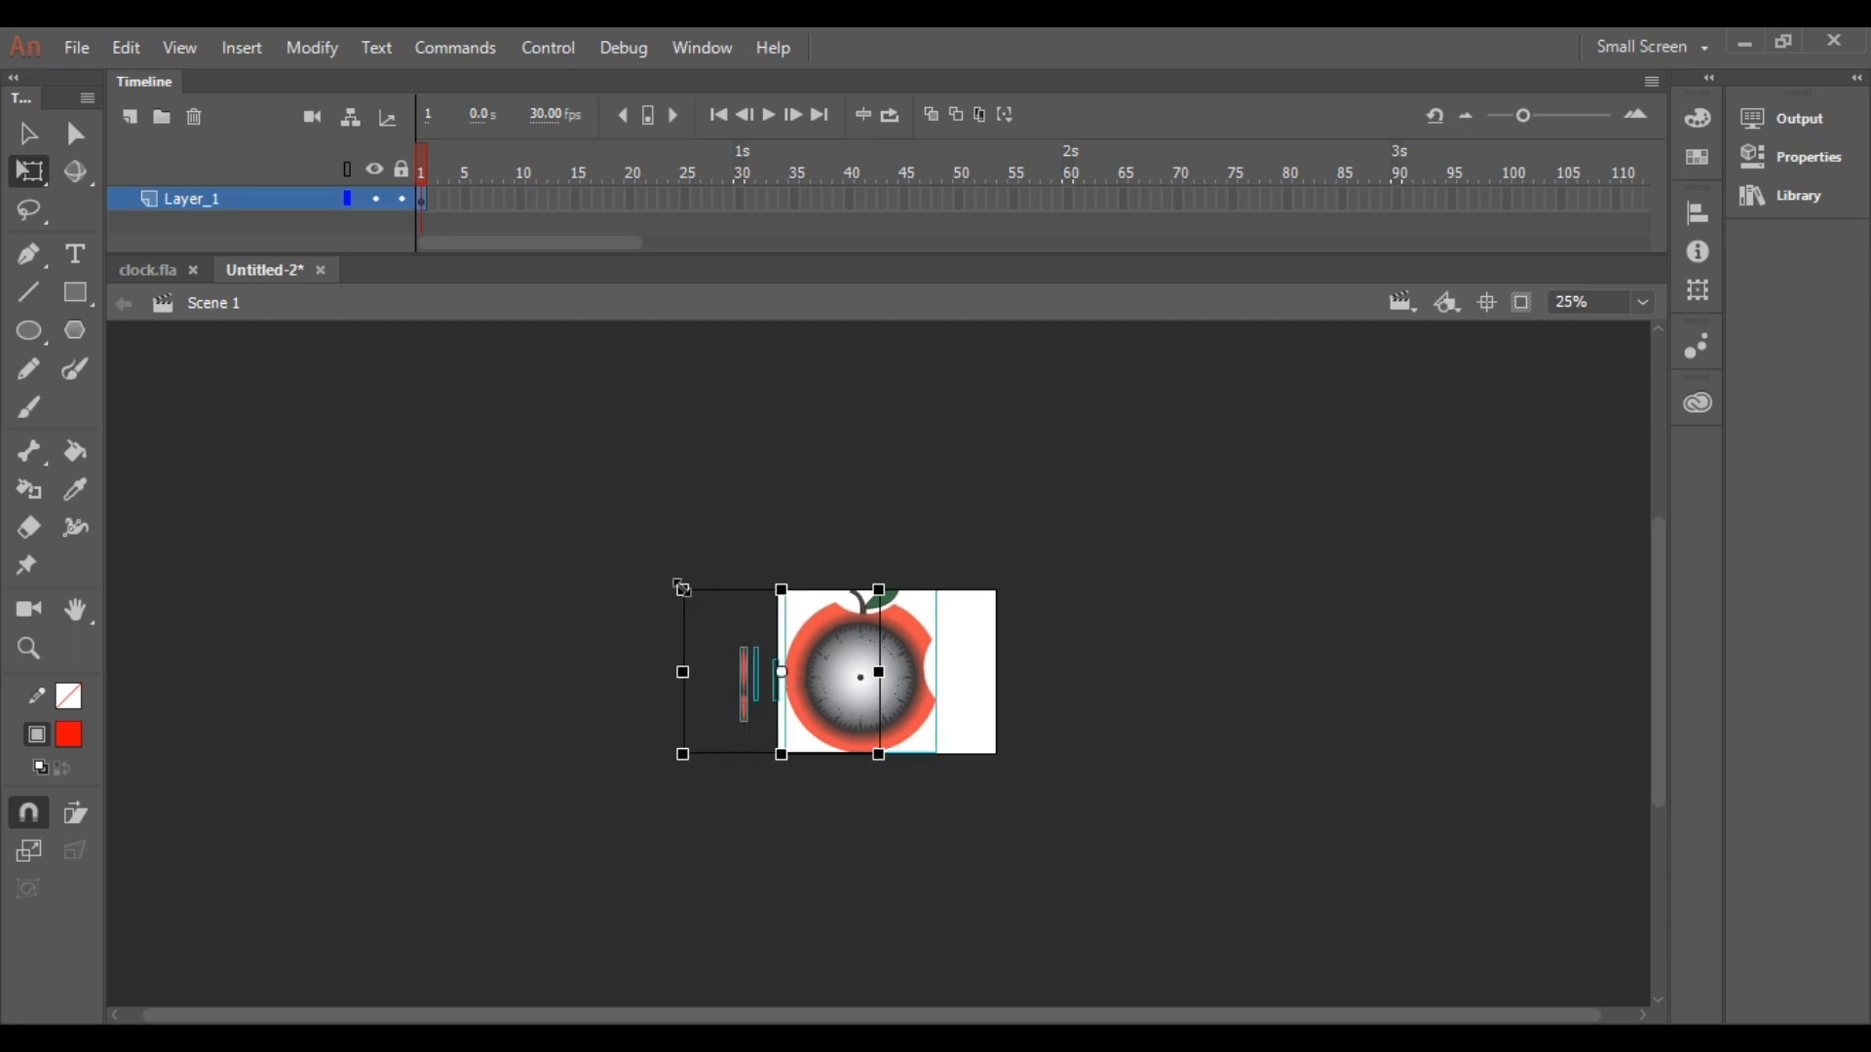
{"action": "left_click_drag", "start_coordinate": [680, 588], "coordinate": [700, 605]}
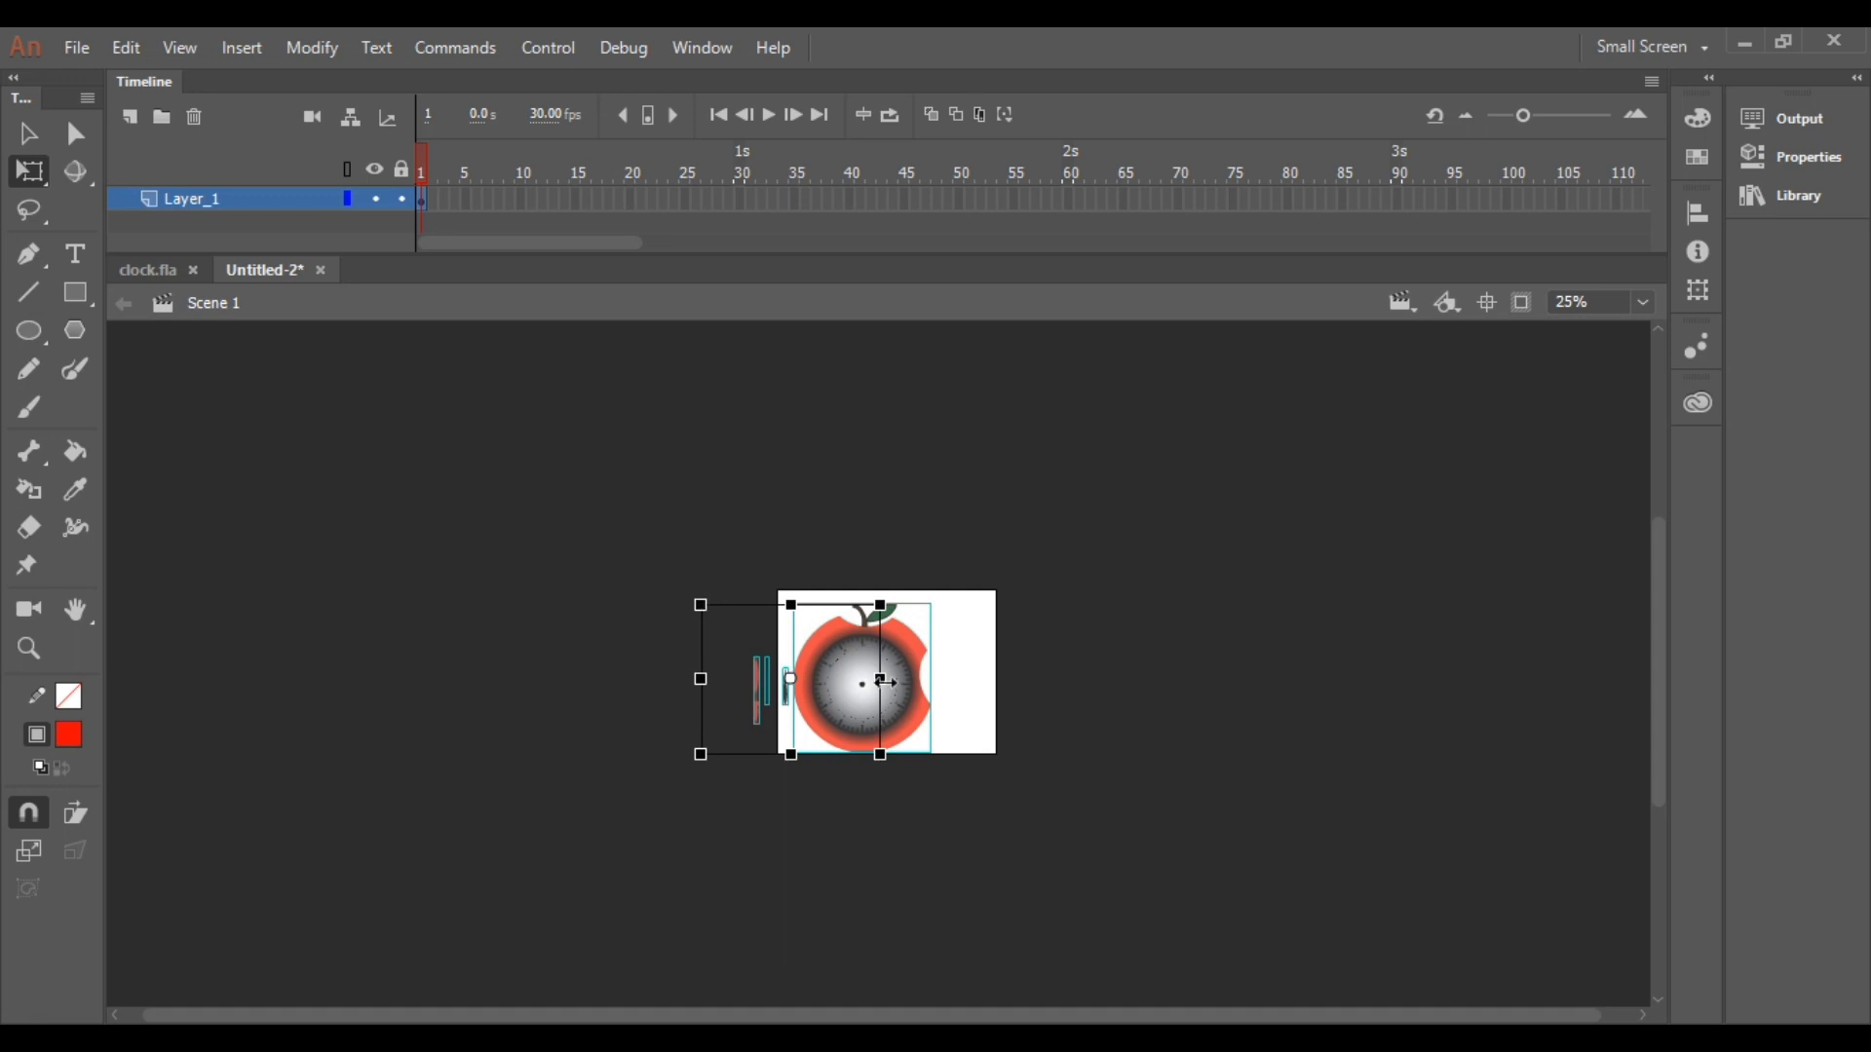
Move the scaled clock artwork fully onto the white stage and nudge it down to centre it vertically.
{"action": "left_click_drag", "start_coordinate": [840, 699], "coordinate": [865, 684]}
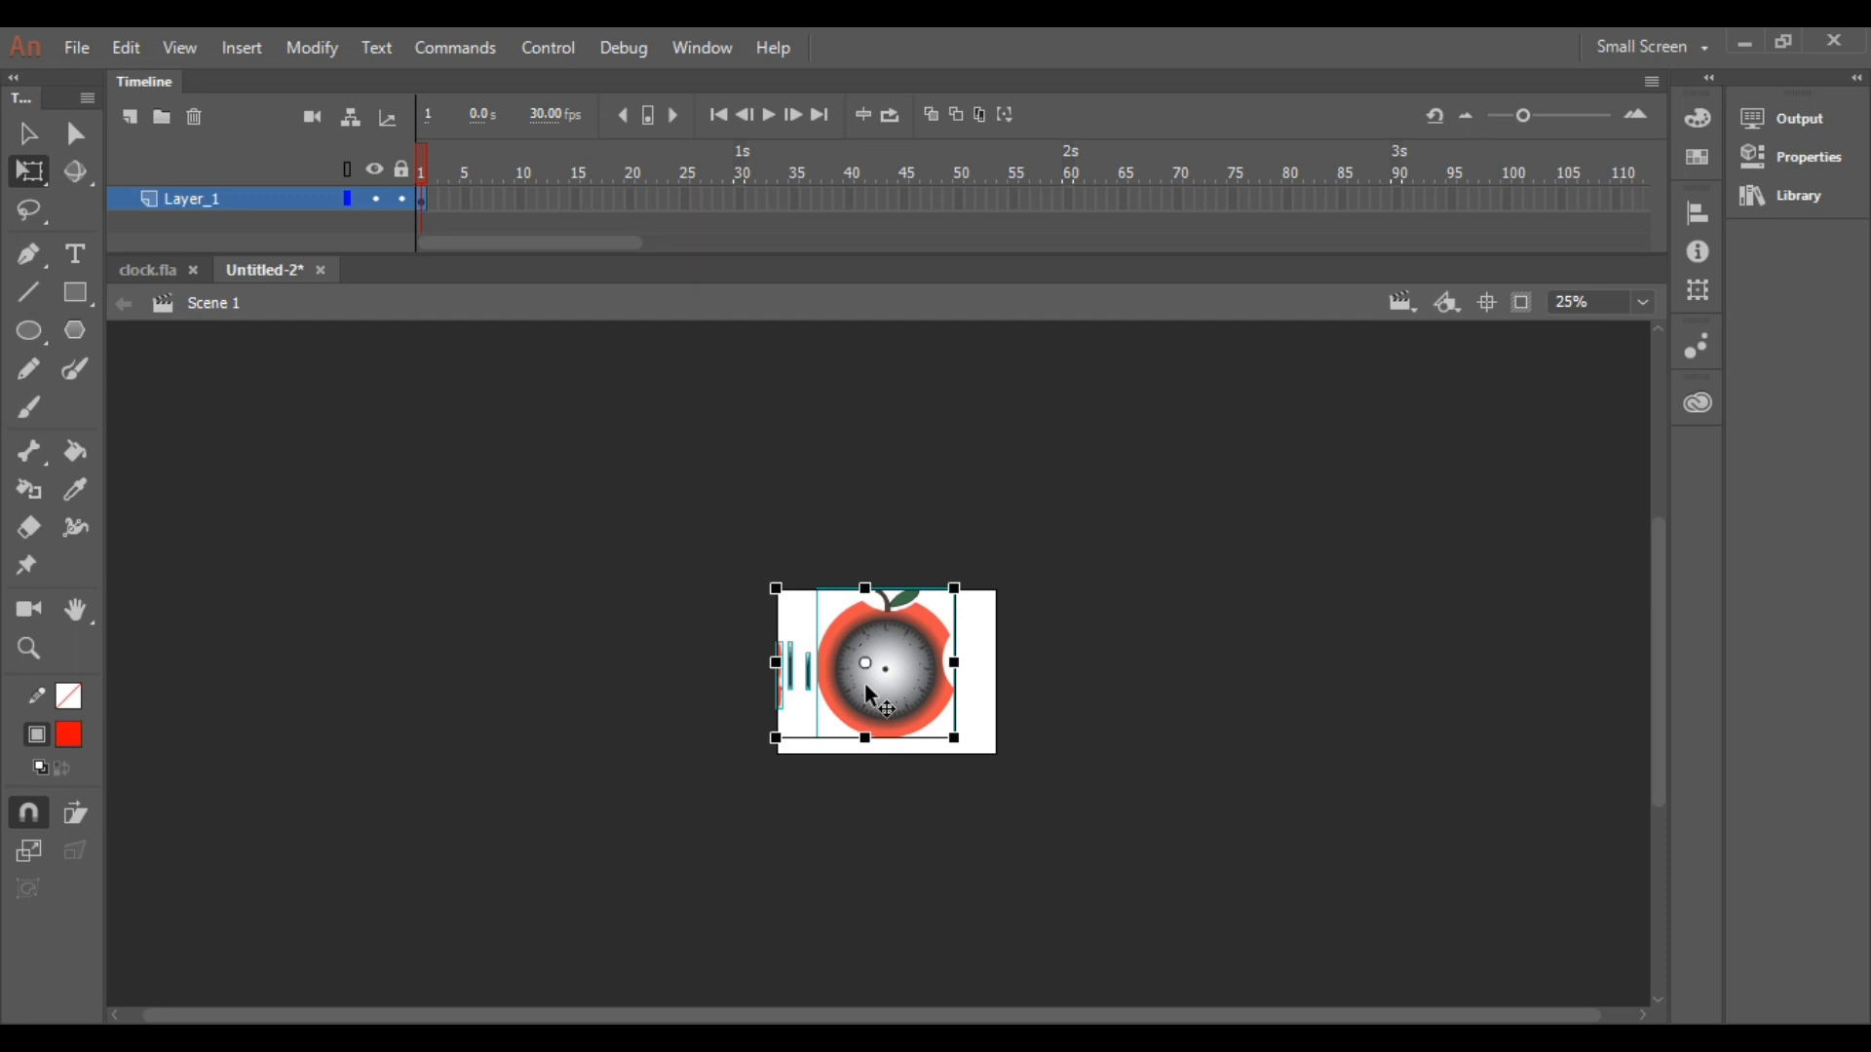
{"action": "key", "text": "shift+Down"}
{"action": "key", "text": "shift+Down"}
{"action": "key", "text": "shift+Down"}
{"action": "key", "text": "shift+Down"}
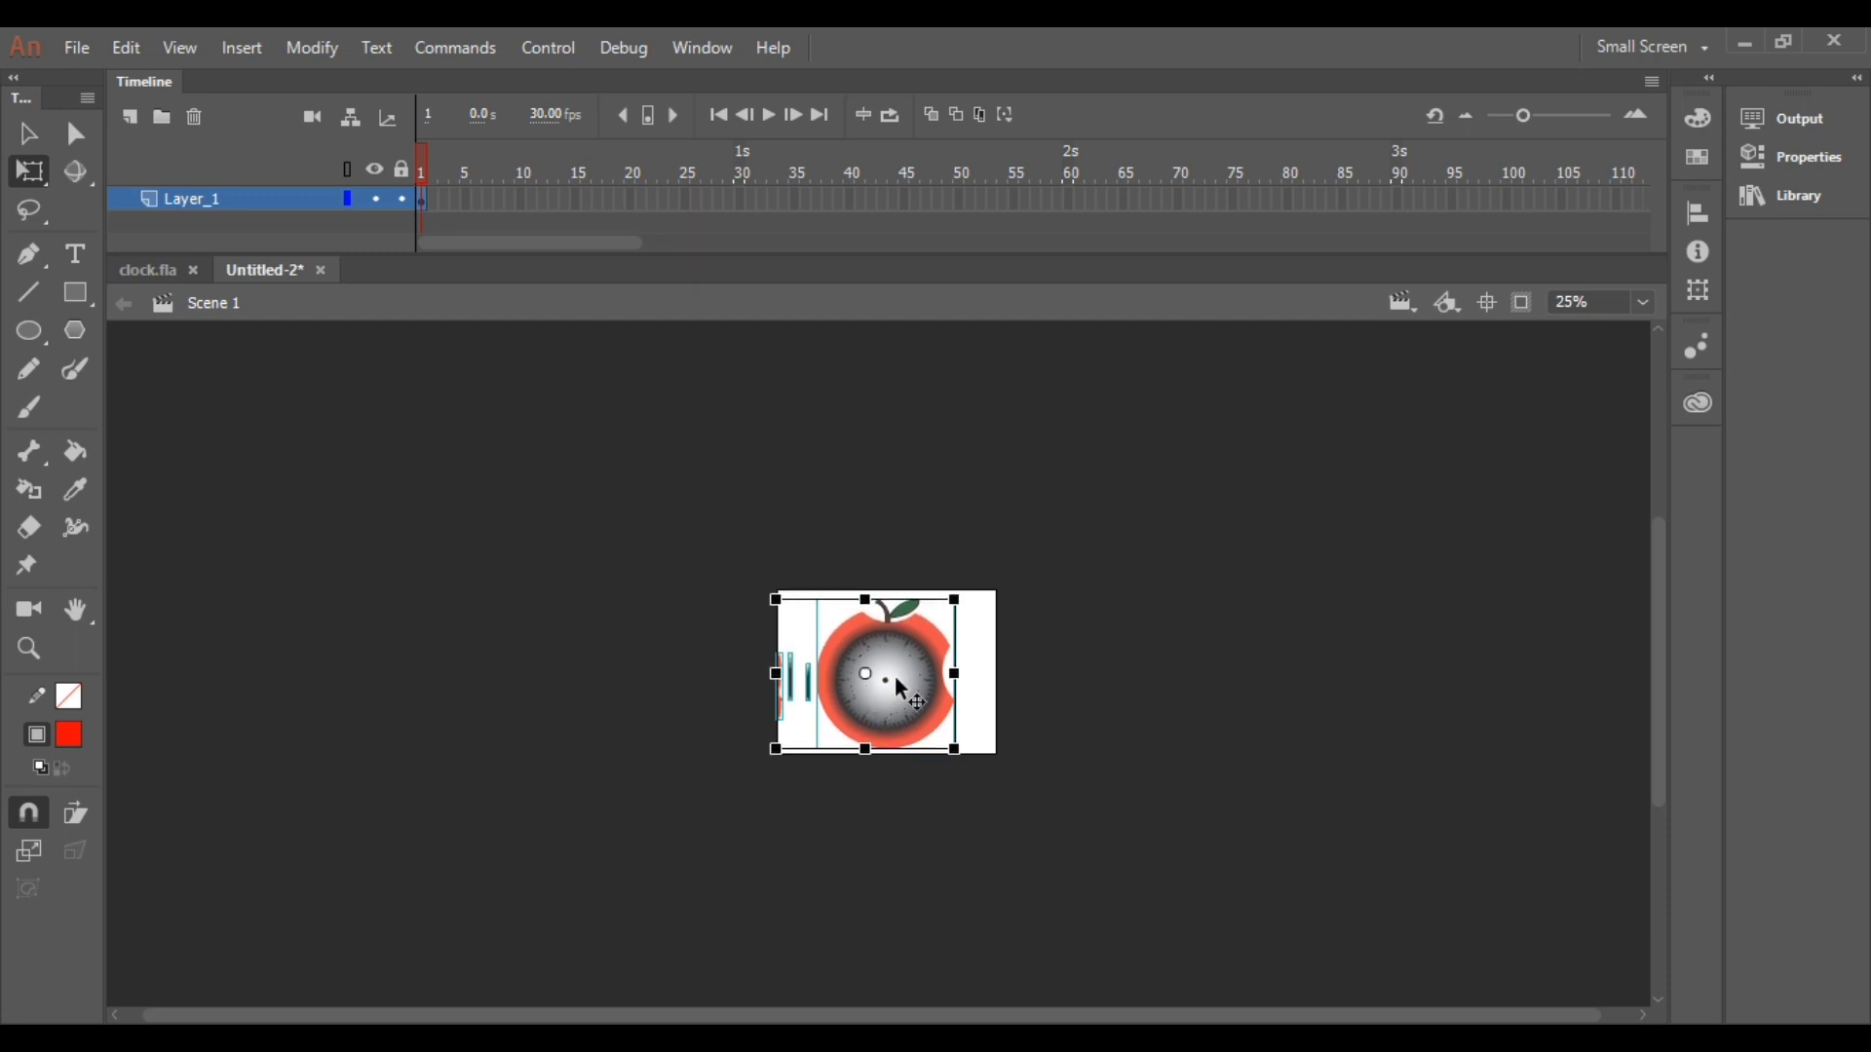
Convert the short dark clock hand into a movie clip symbol named h1.
{"action": "left_click", "coordinate": [1643, 303]}
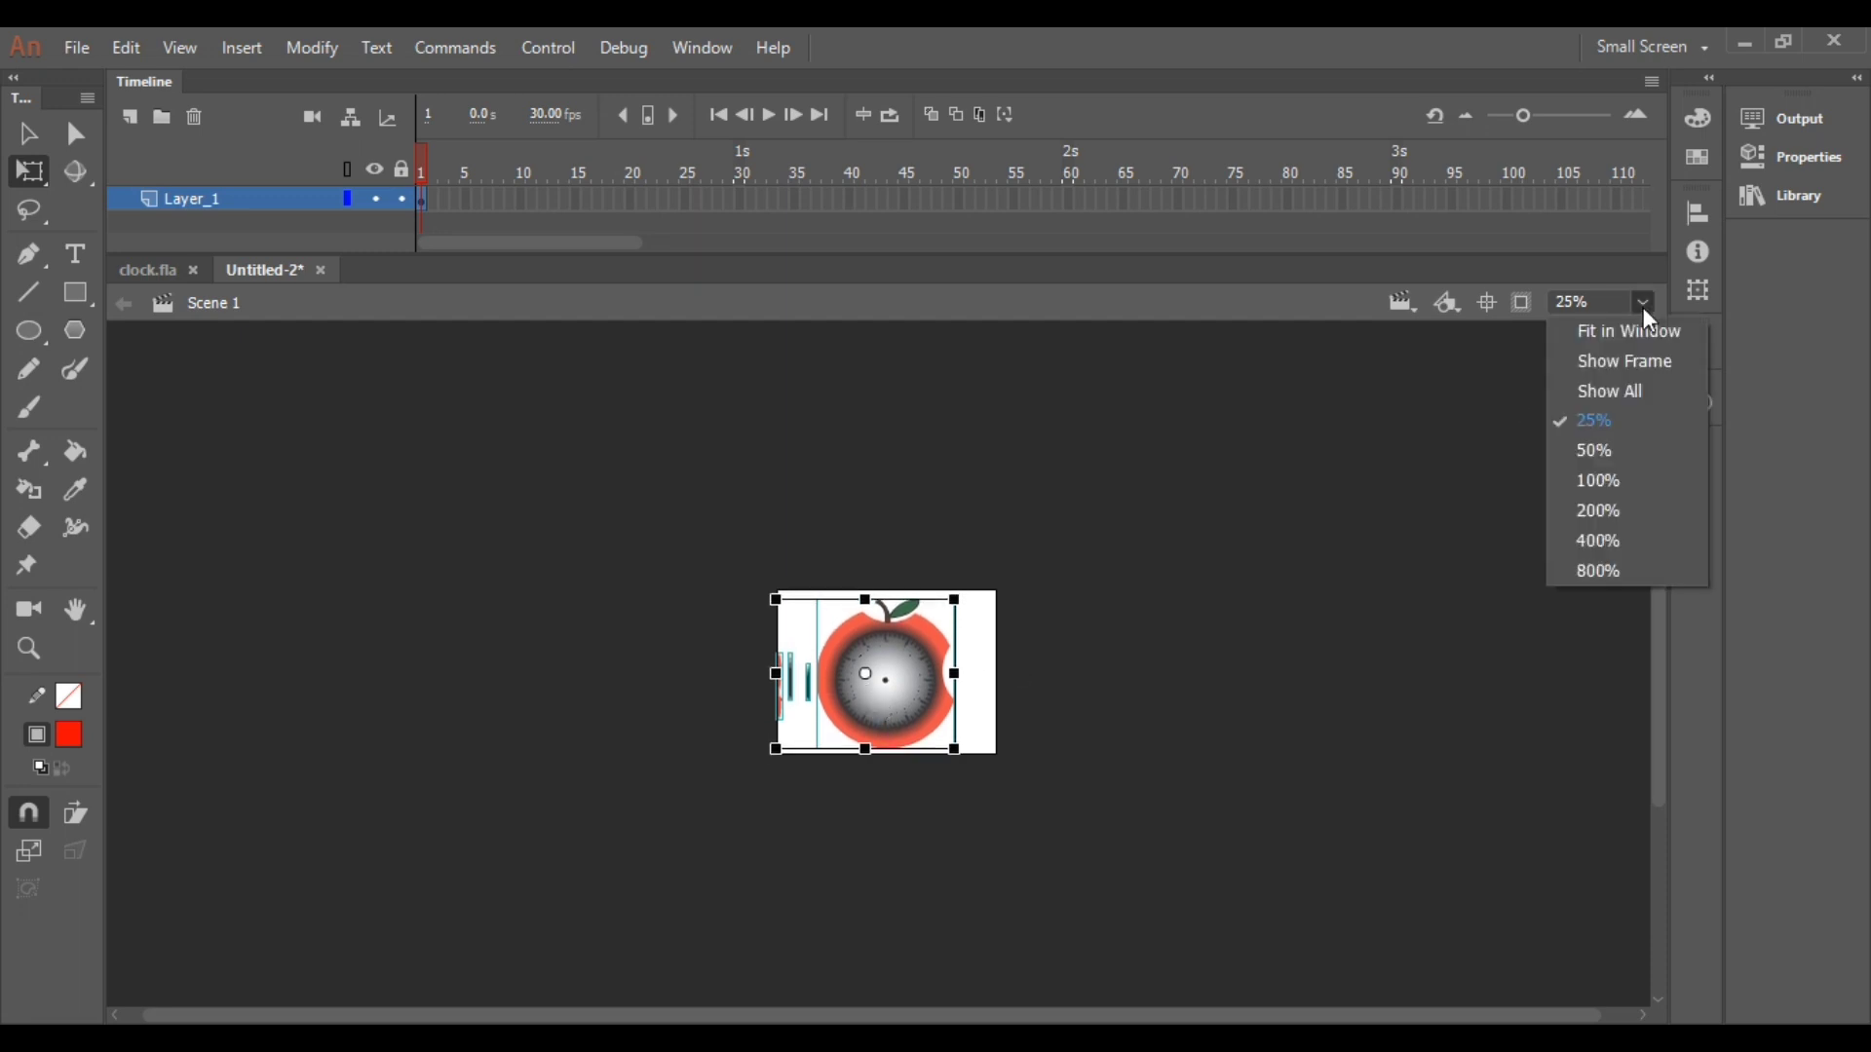
{"action": "key", "text": "Escape"}
{"action": "key", "text": "ctrl+2"}
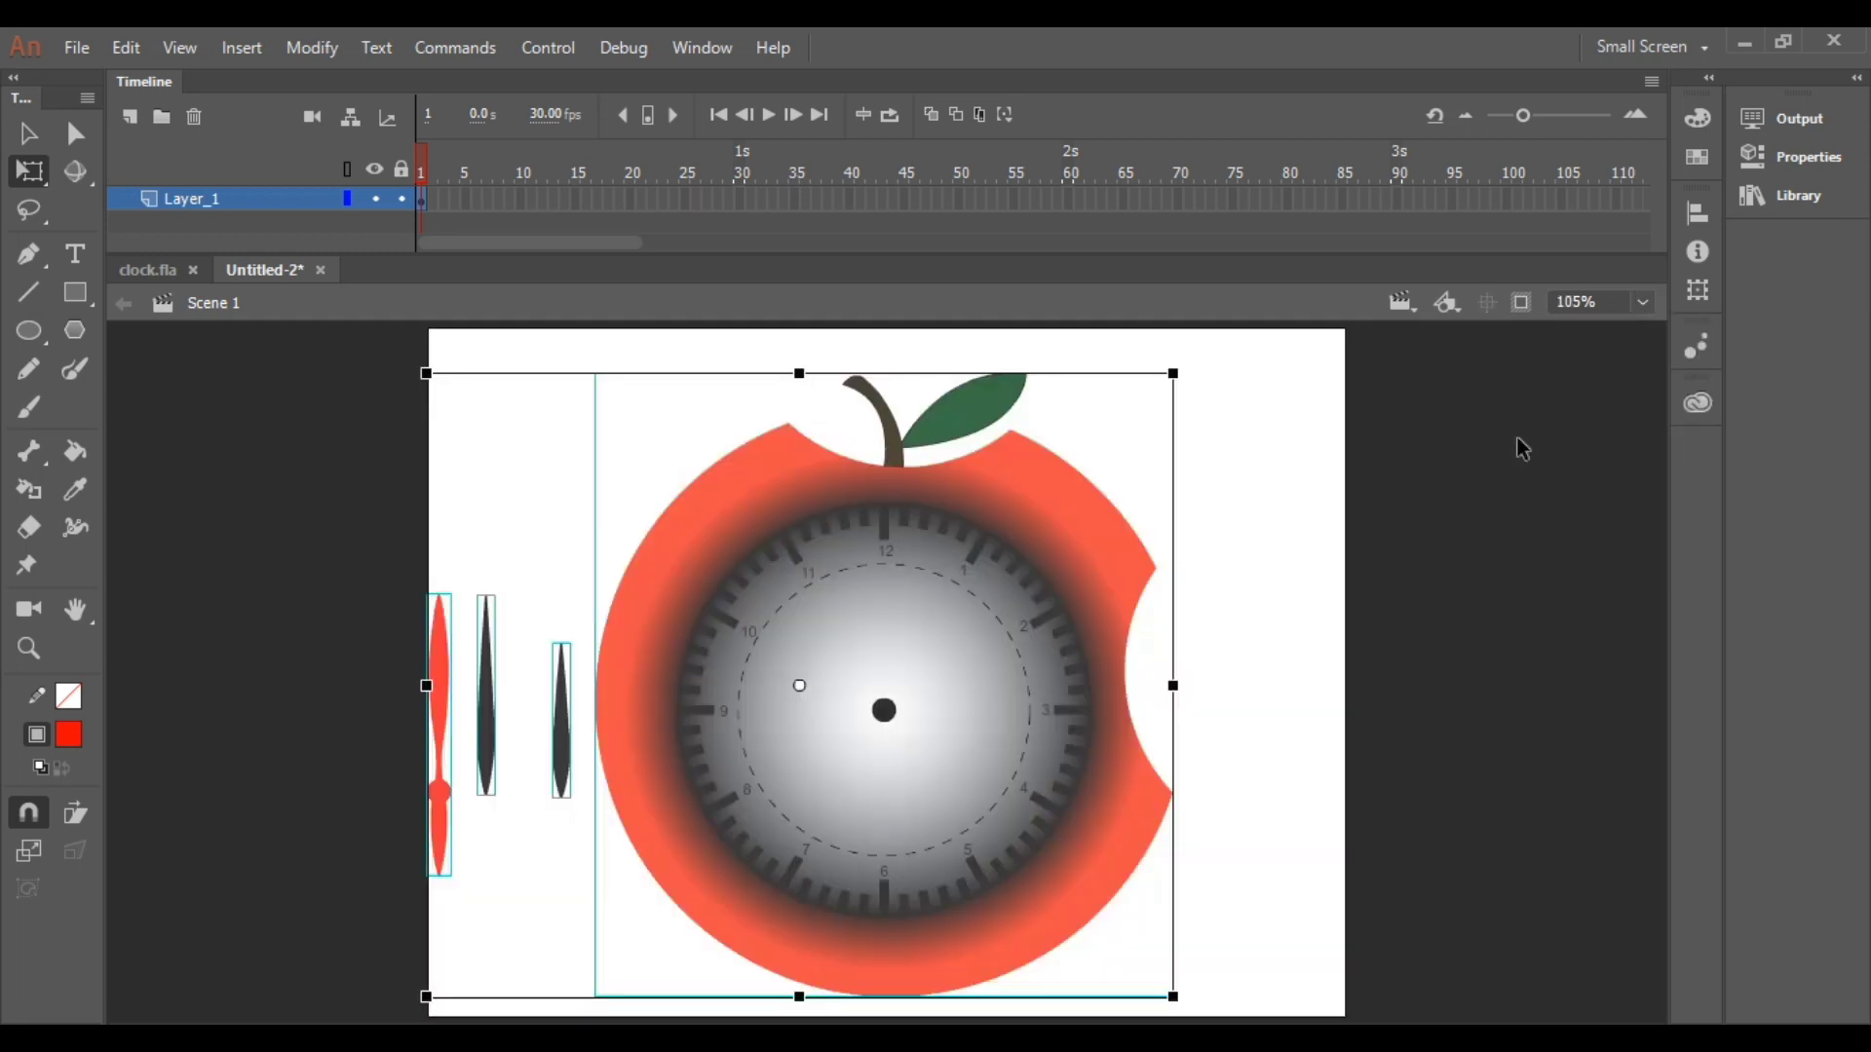
{"action": "left_click", "coordinate": [302, 608]}
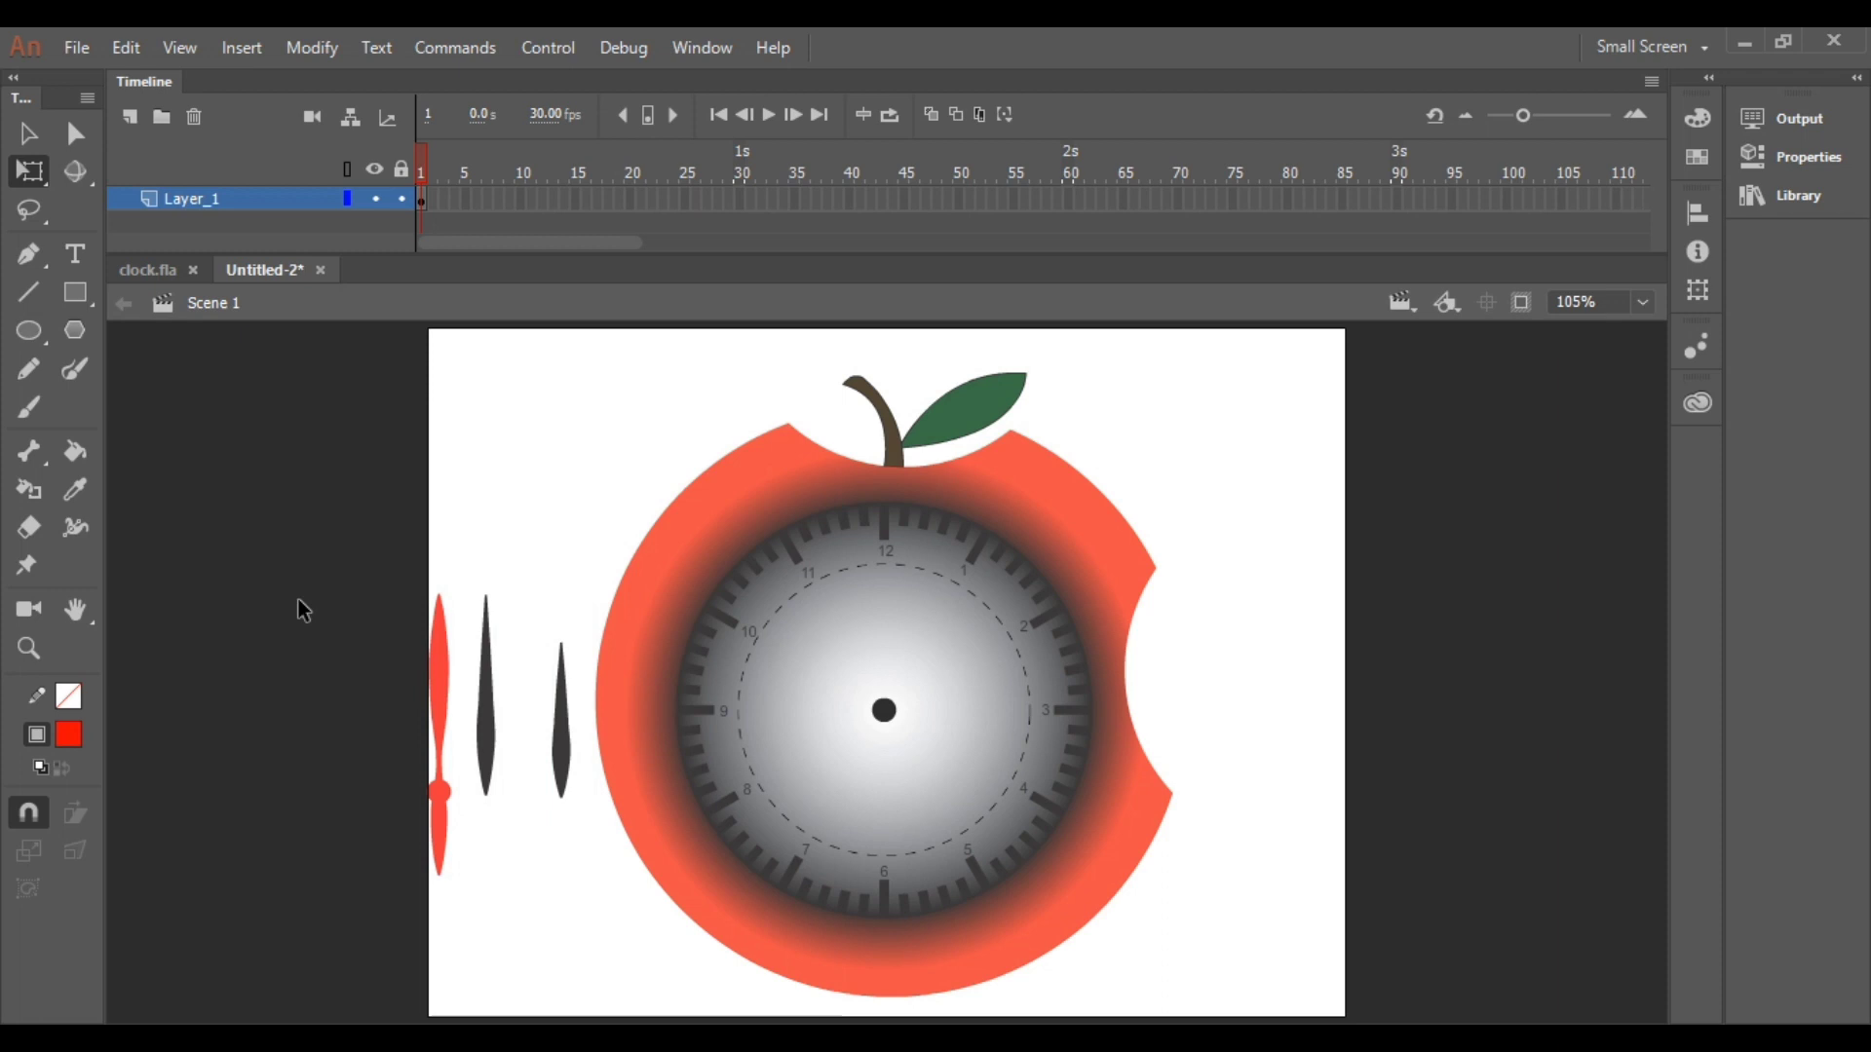
{"action": "left_click", "coordinate": [564, 742]}
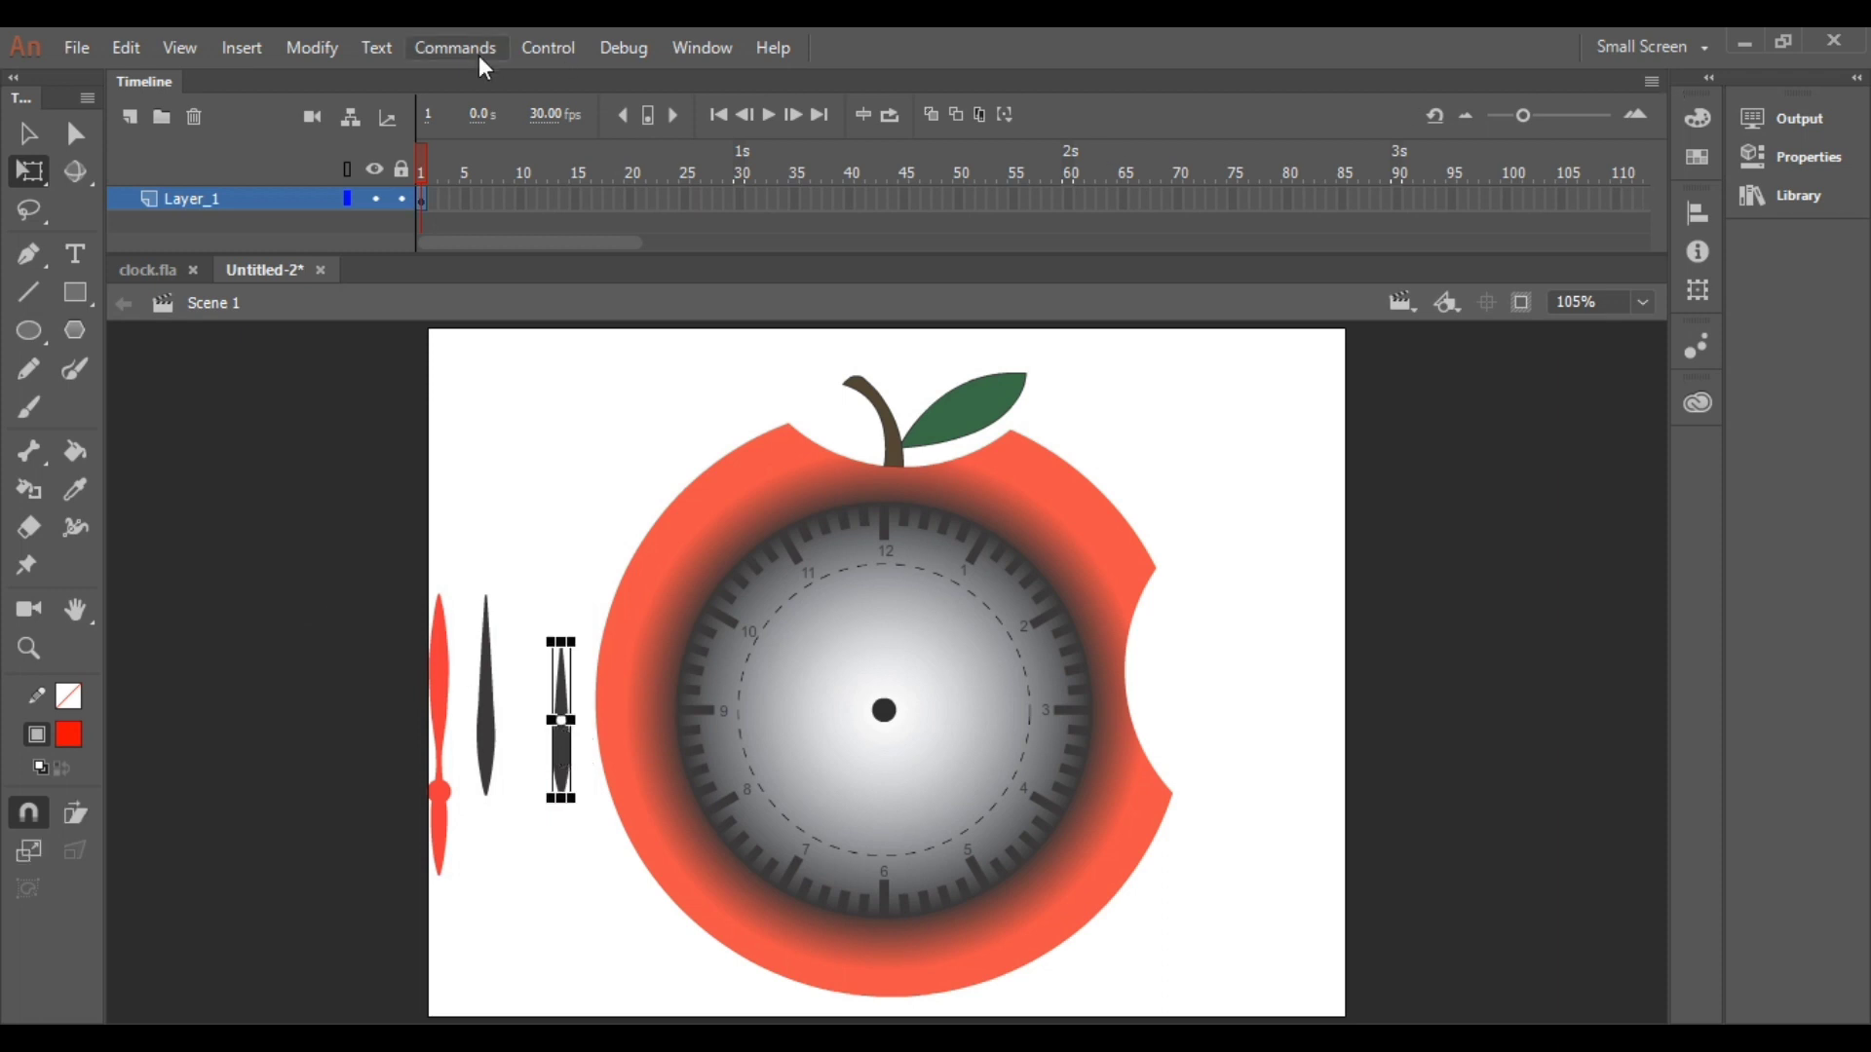
{"action": "left_click", "coordinate": [332, 43]}
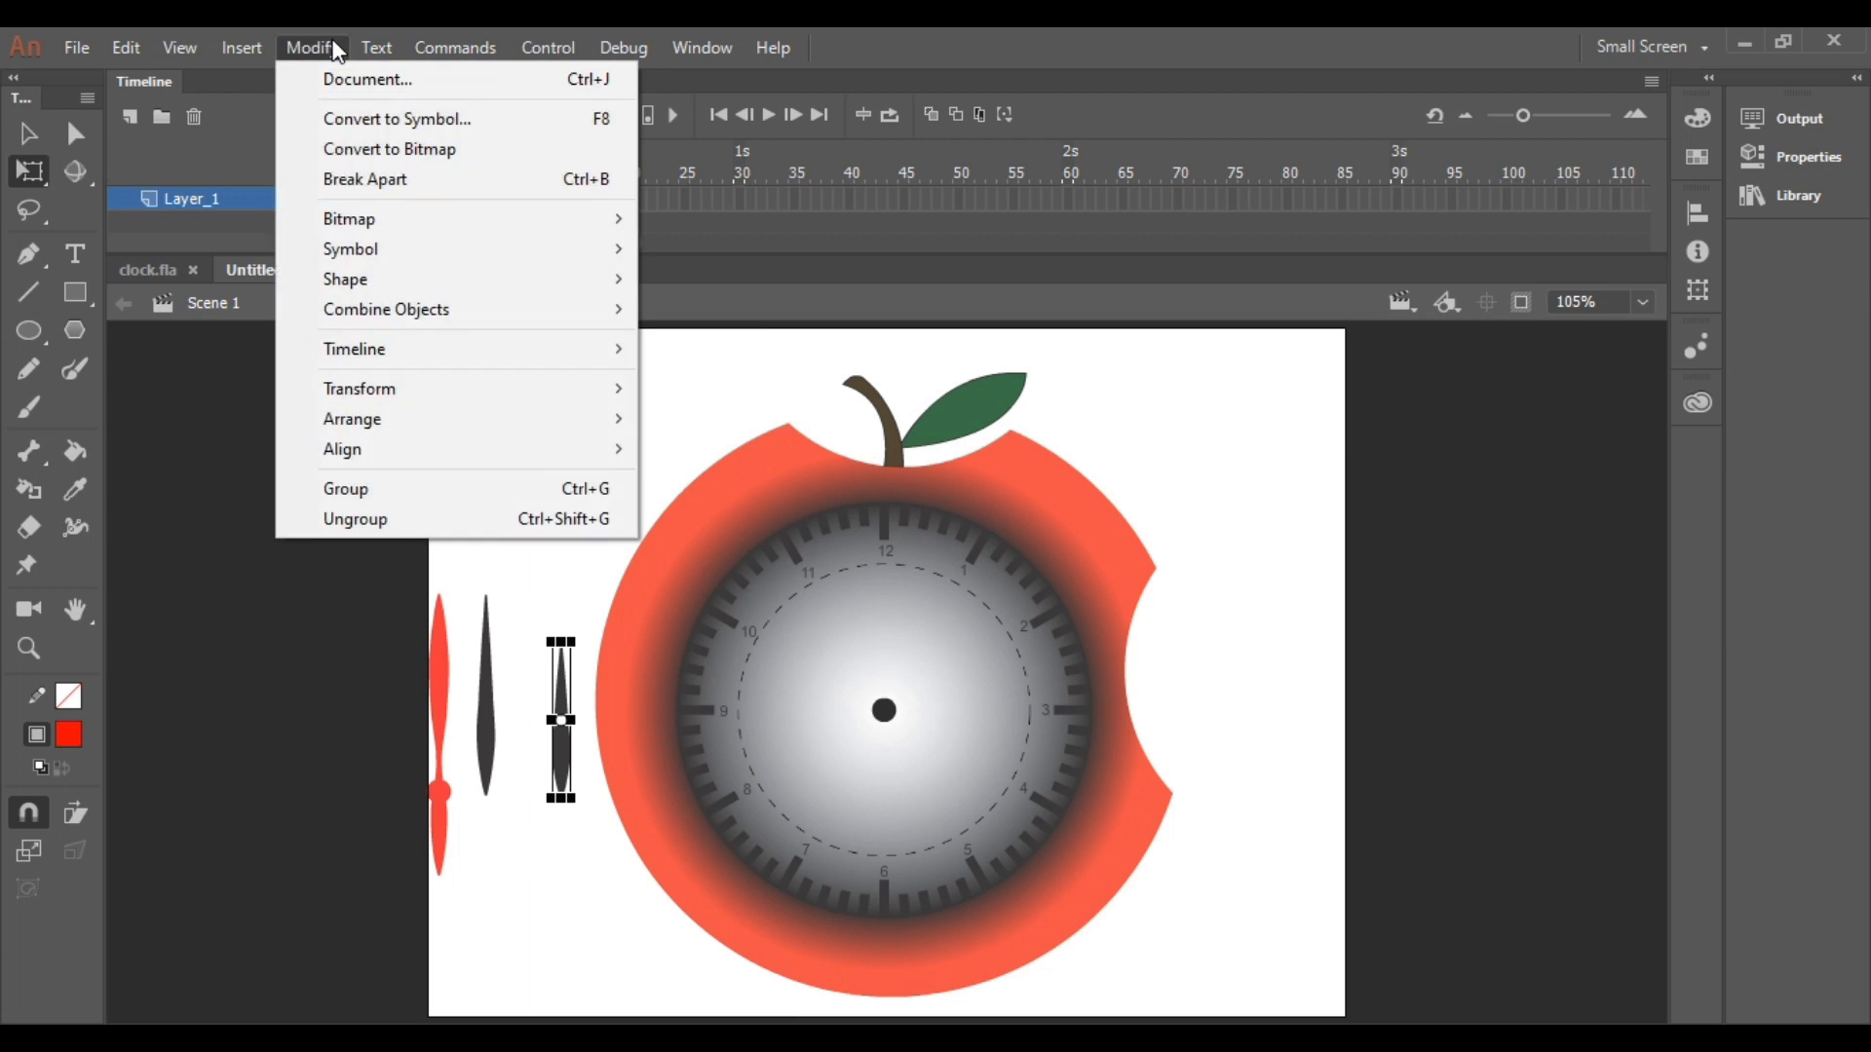
{"action": "left_click", "coordinate": [418, 121]}
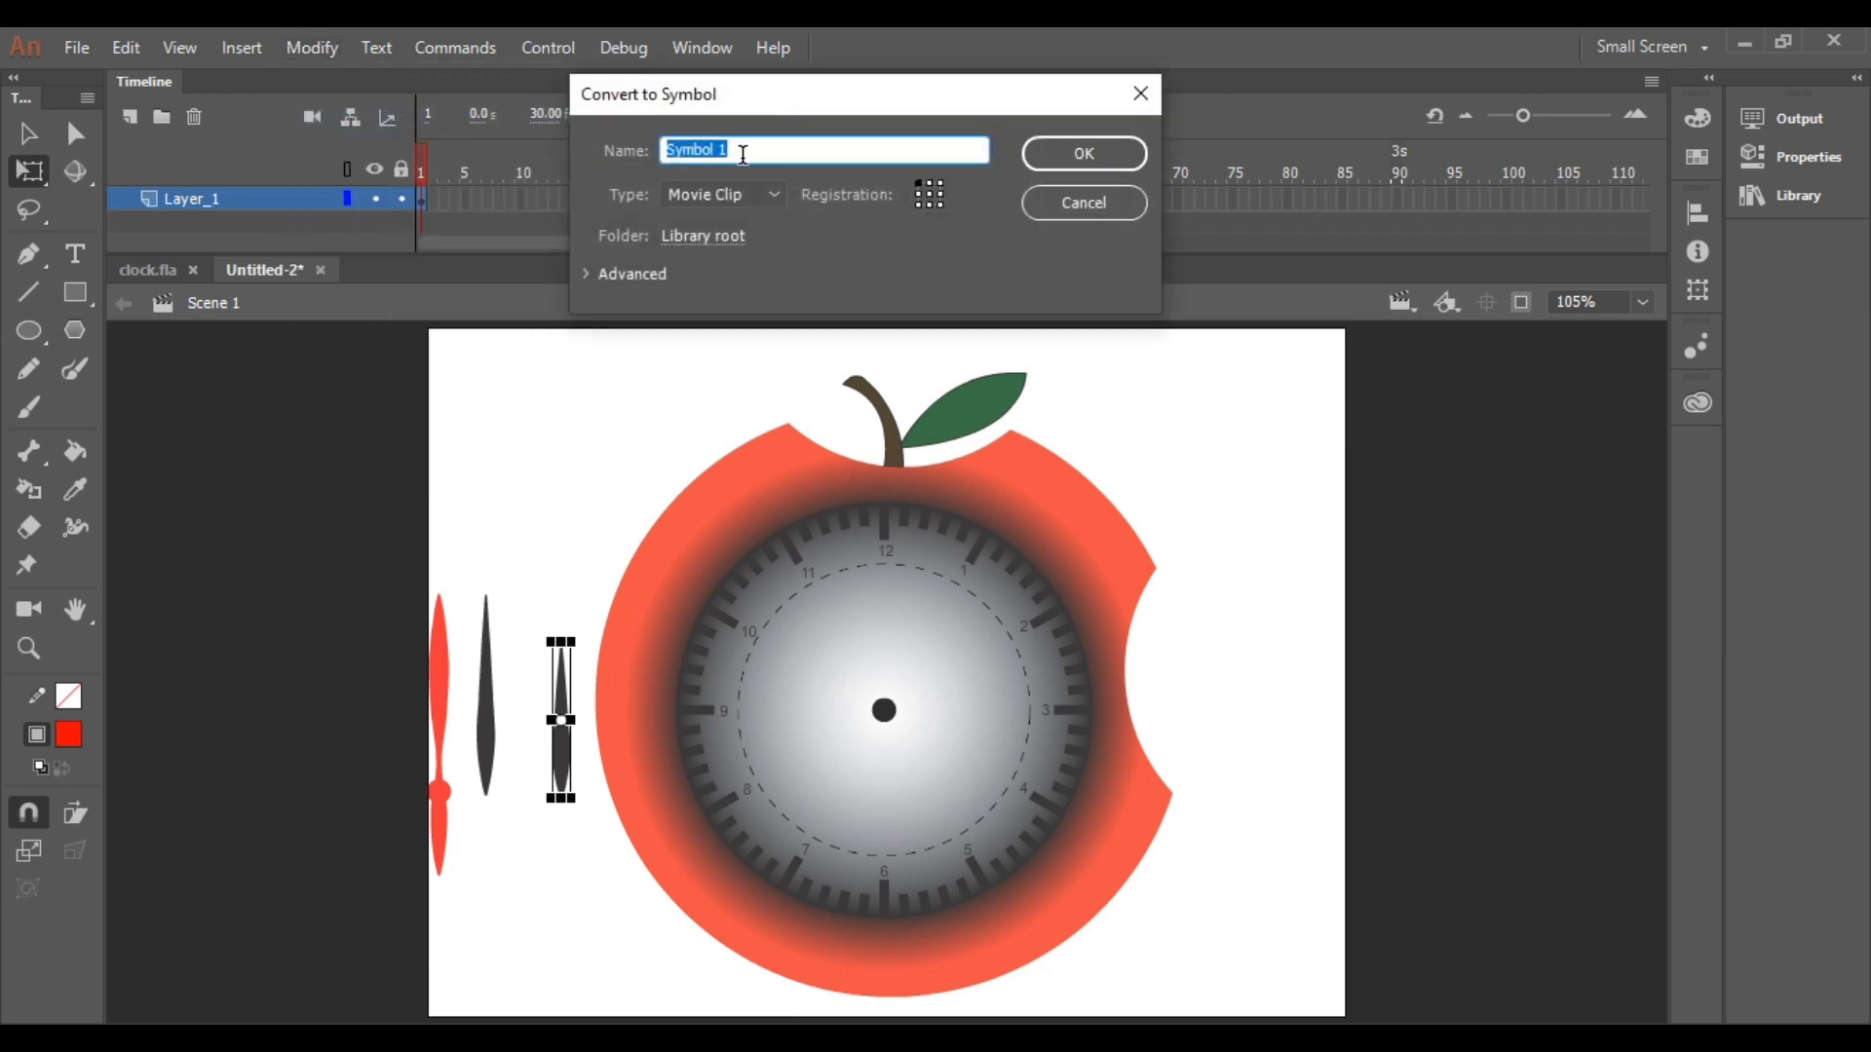
{"action": "type", "text": "h1"}
{"action": "left_click", "coordinate": [1070, 151]}
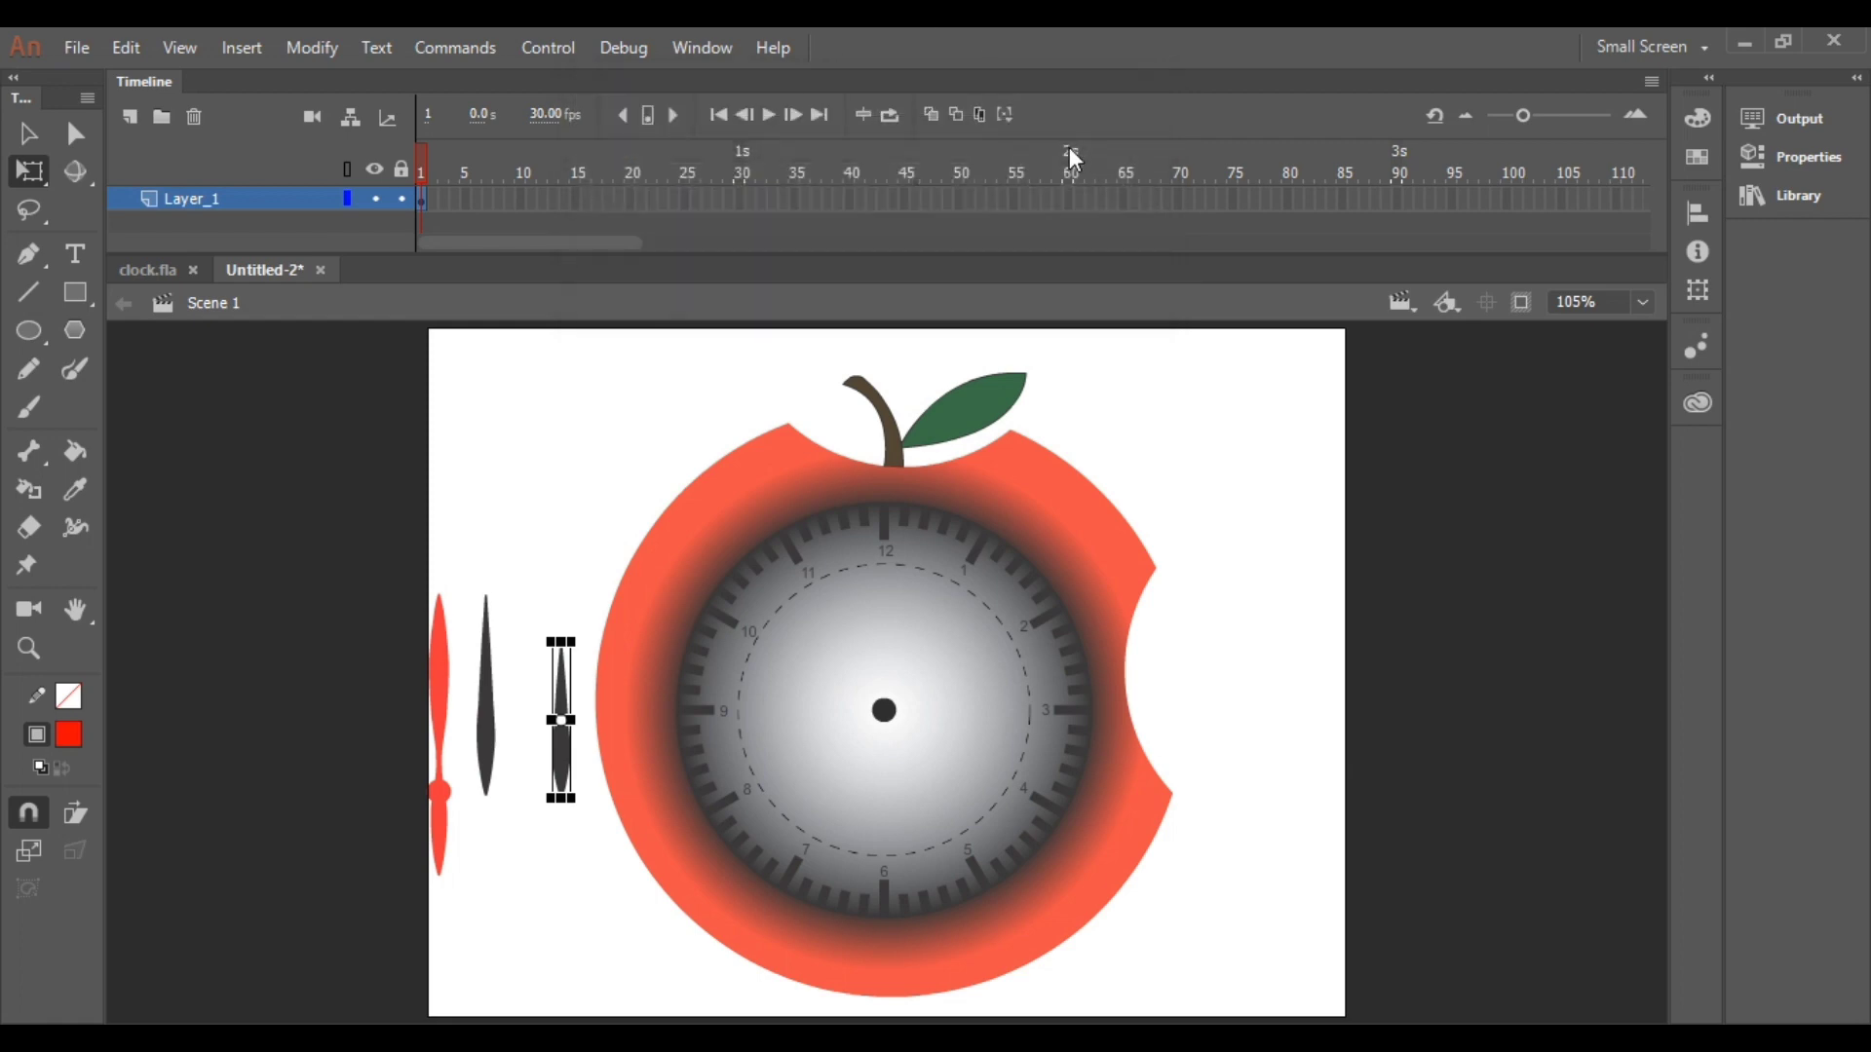
Convert the longer dark clock hand into a movie clip symbol named mi1.
{"action": "left_click", "coordinate": [490, 728]}
{"action": "left_click", "coordinate": [331, 45]}
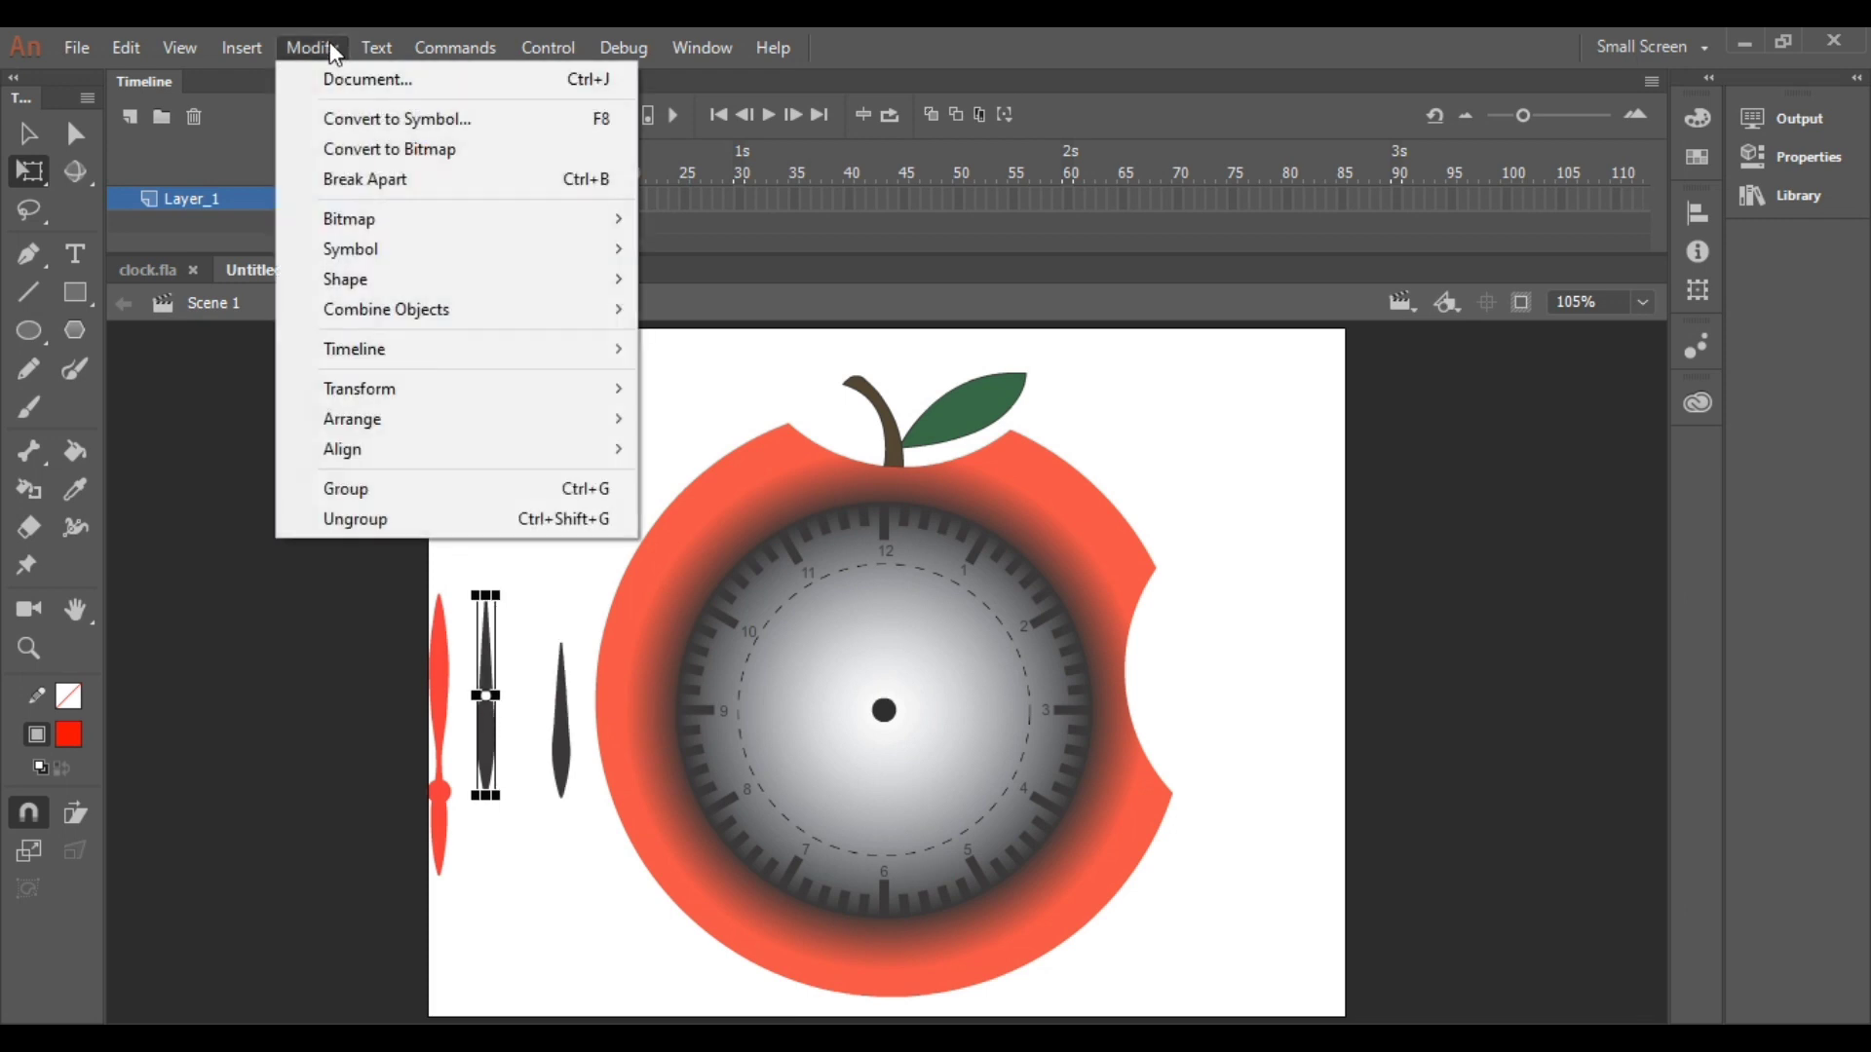
{"action": "left_click", "coordinate": [395, 118]}
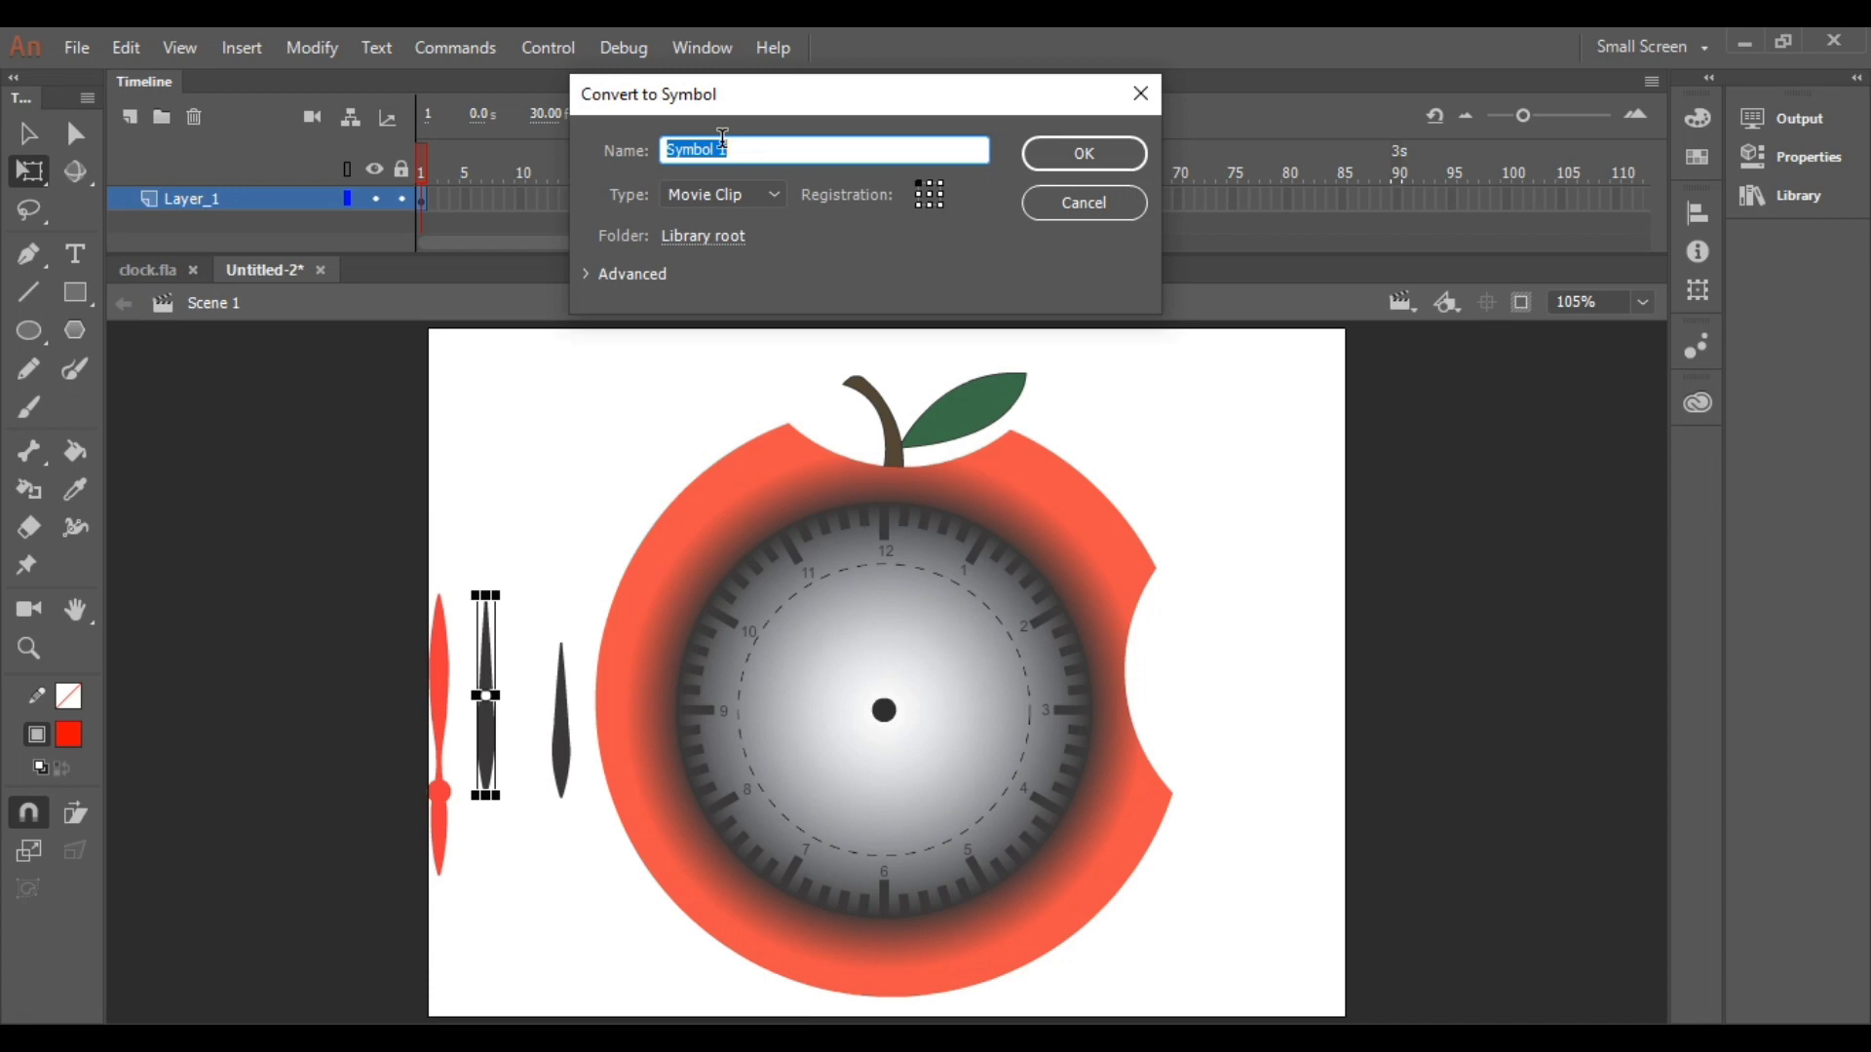
{"action": "type", "text": "mi1"}
{"action": "left_click", "coordinate": [1080, 156]}
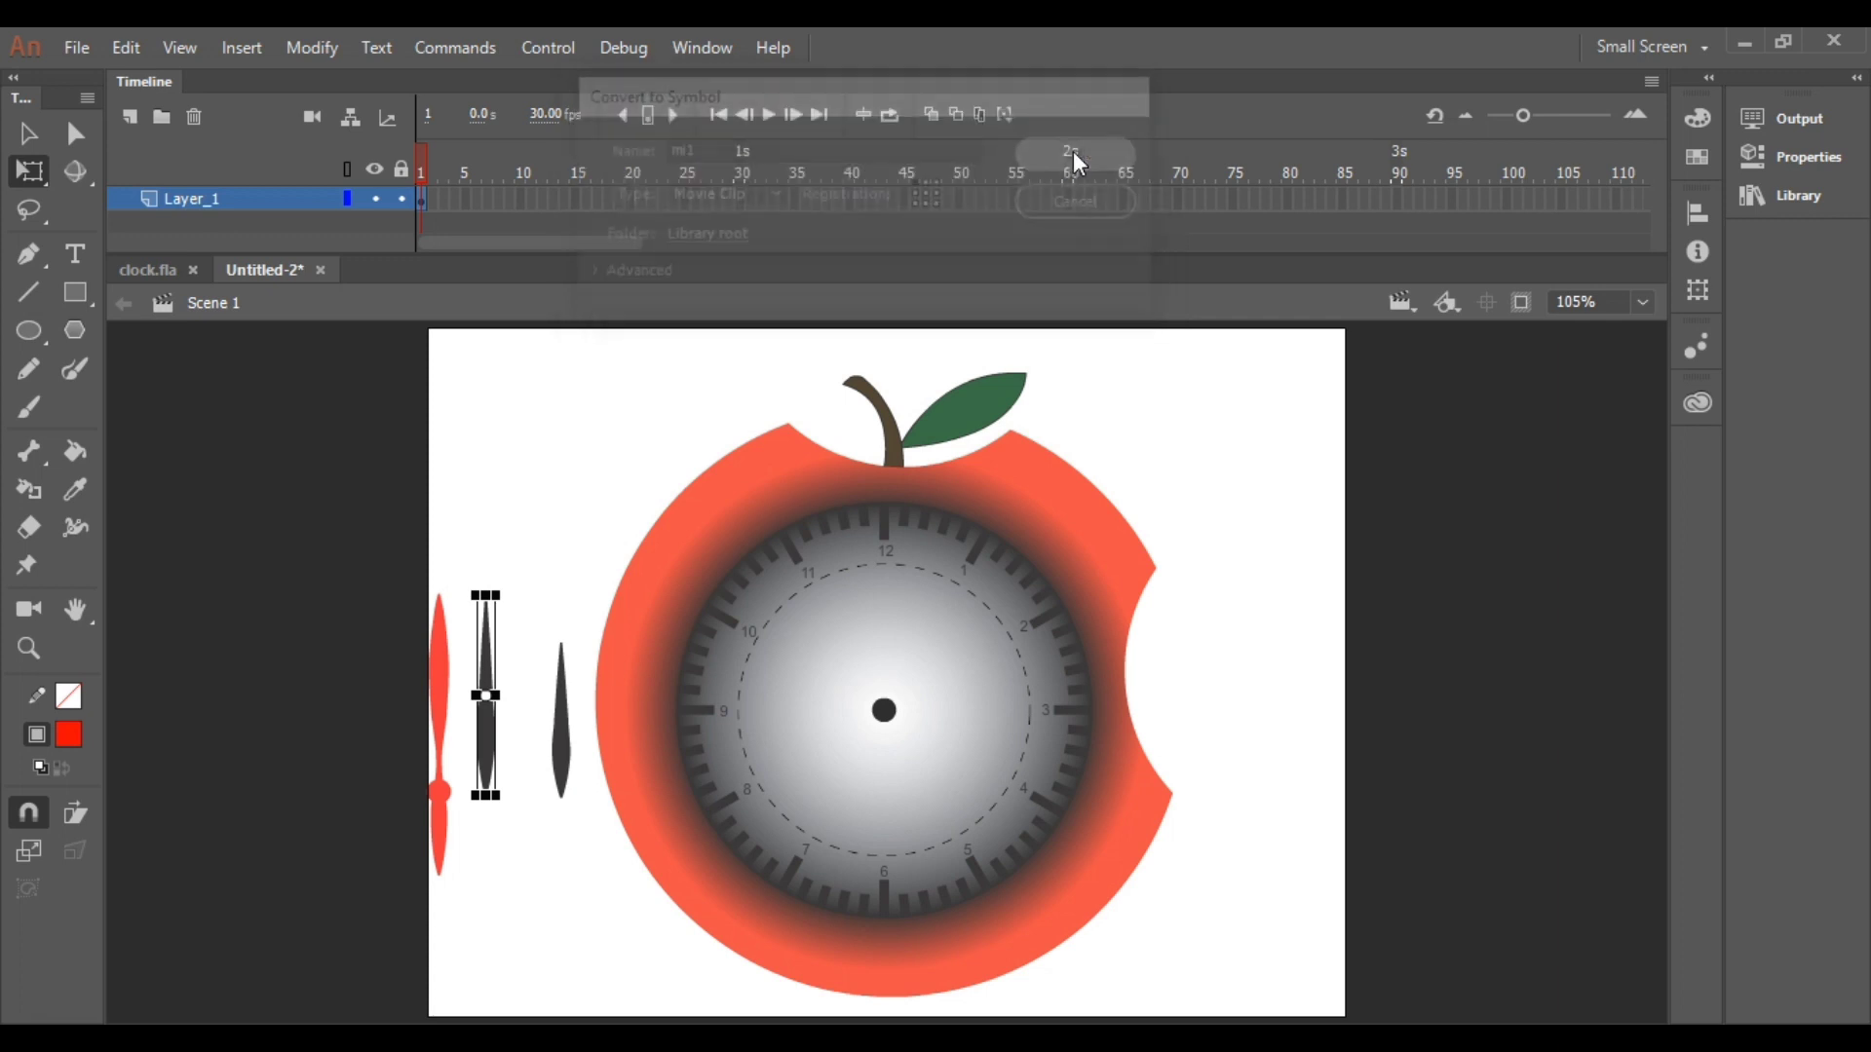
Convert the red clock hand into a movie clip symbol named sec1.
{"action": "left_click", "coordinate": [438, 672]}
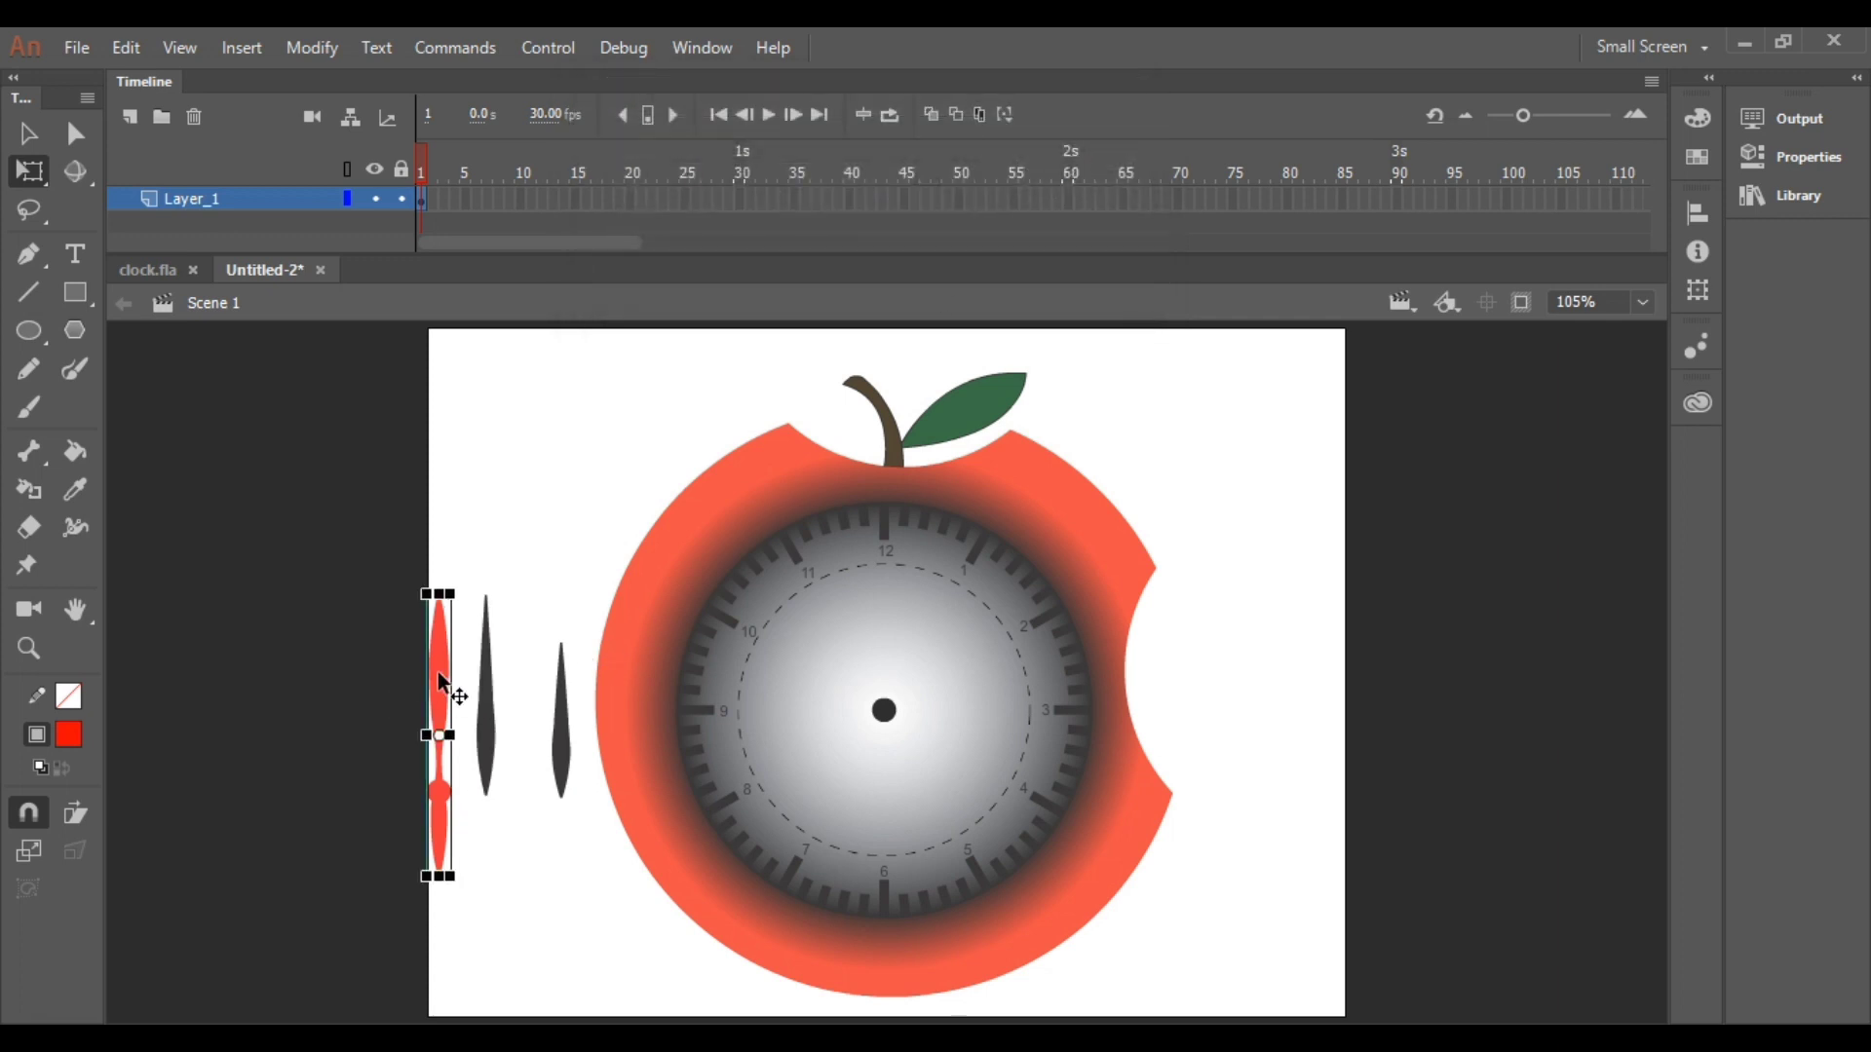
{"action": "left_click", "coordinate": [314, 46]}
{"action": "left_click", "coordinate": [393, 116]}
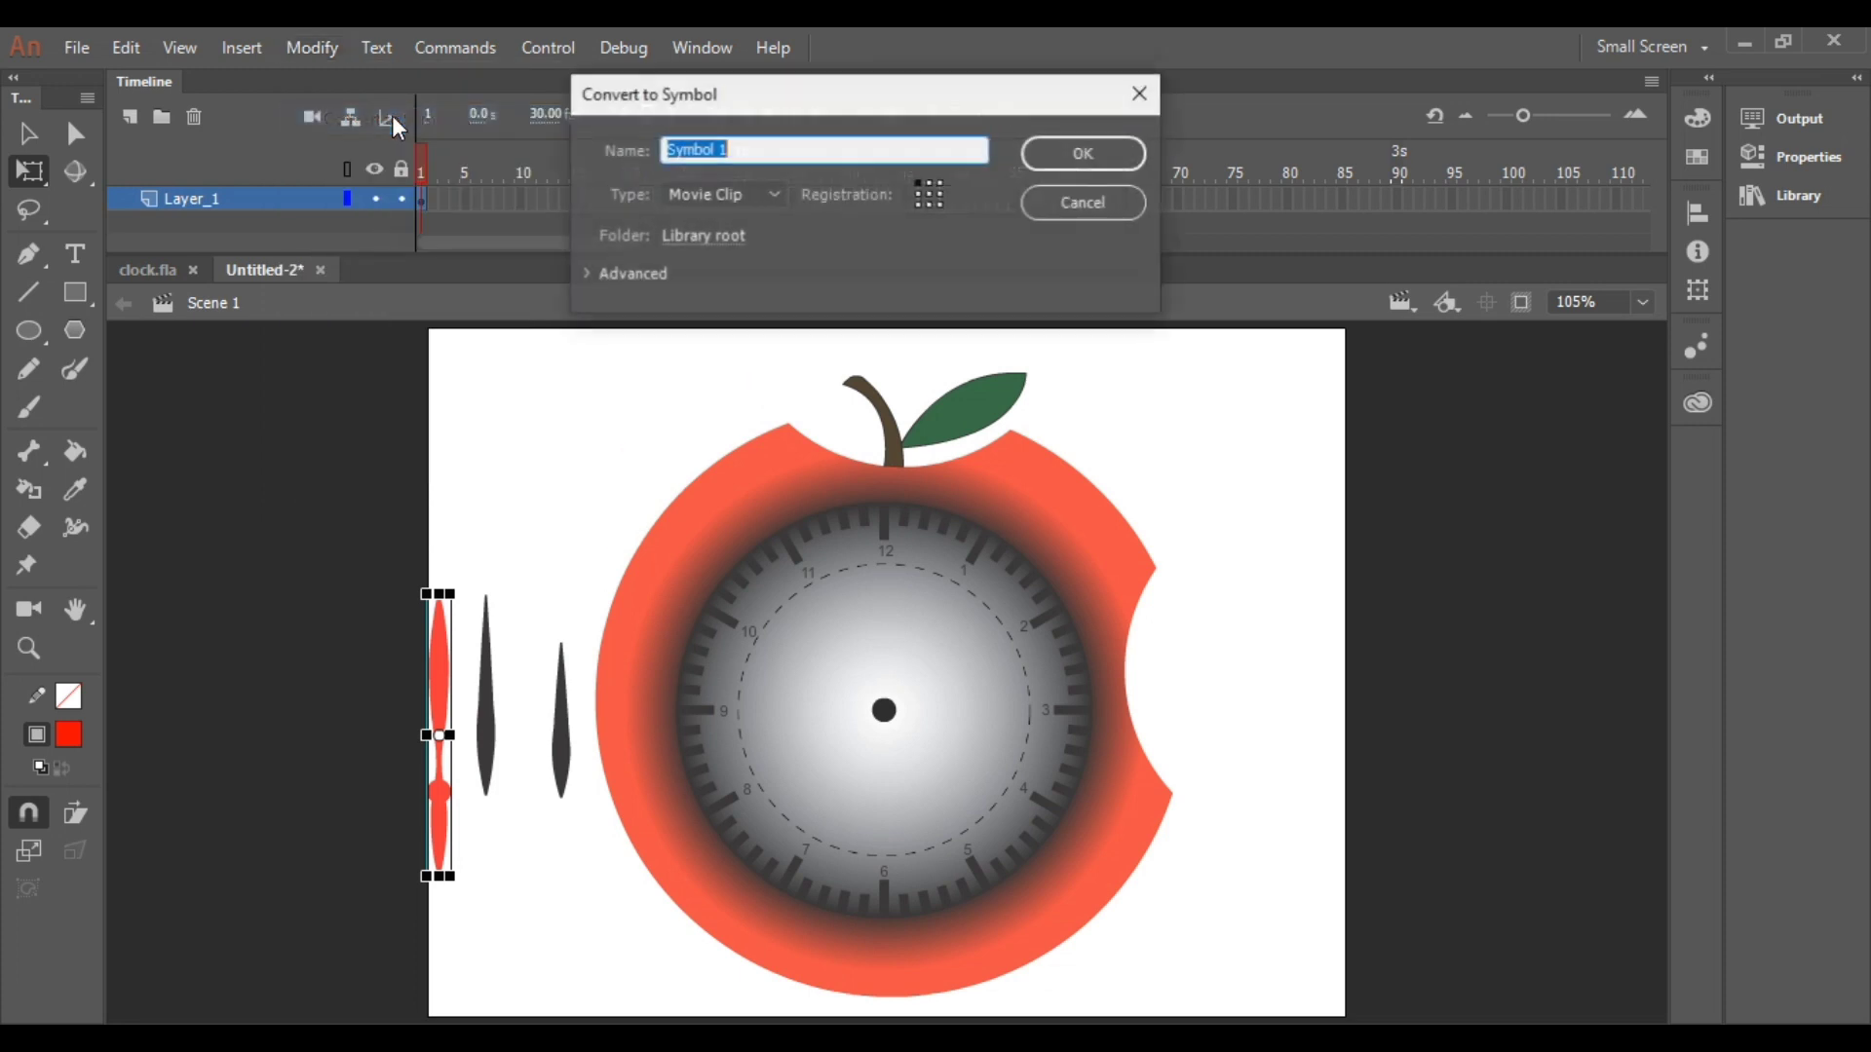
{"action": "type", "text": "sec1"}
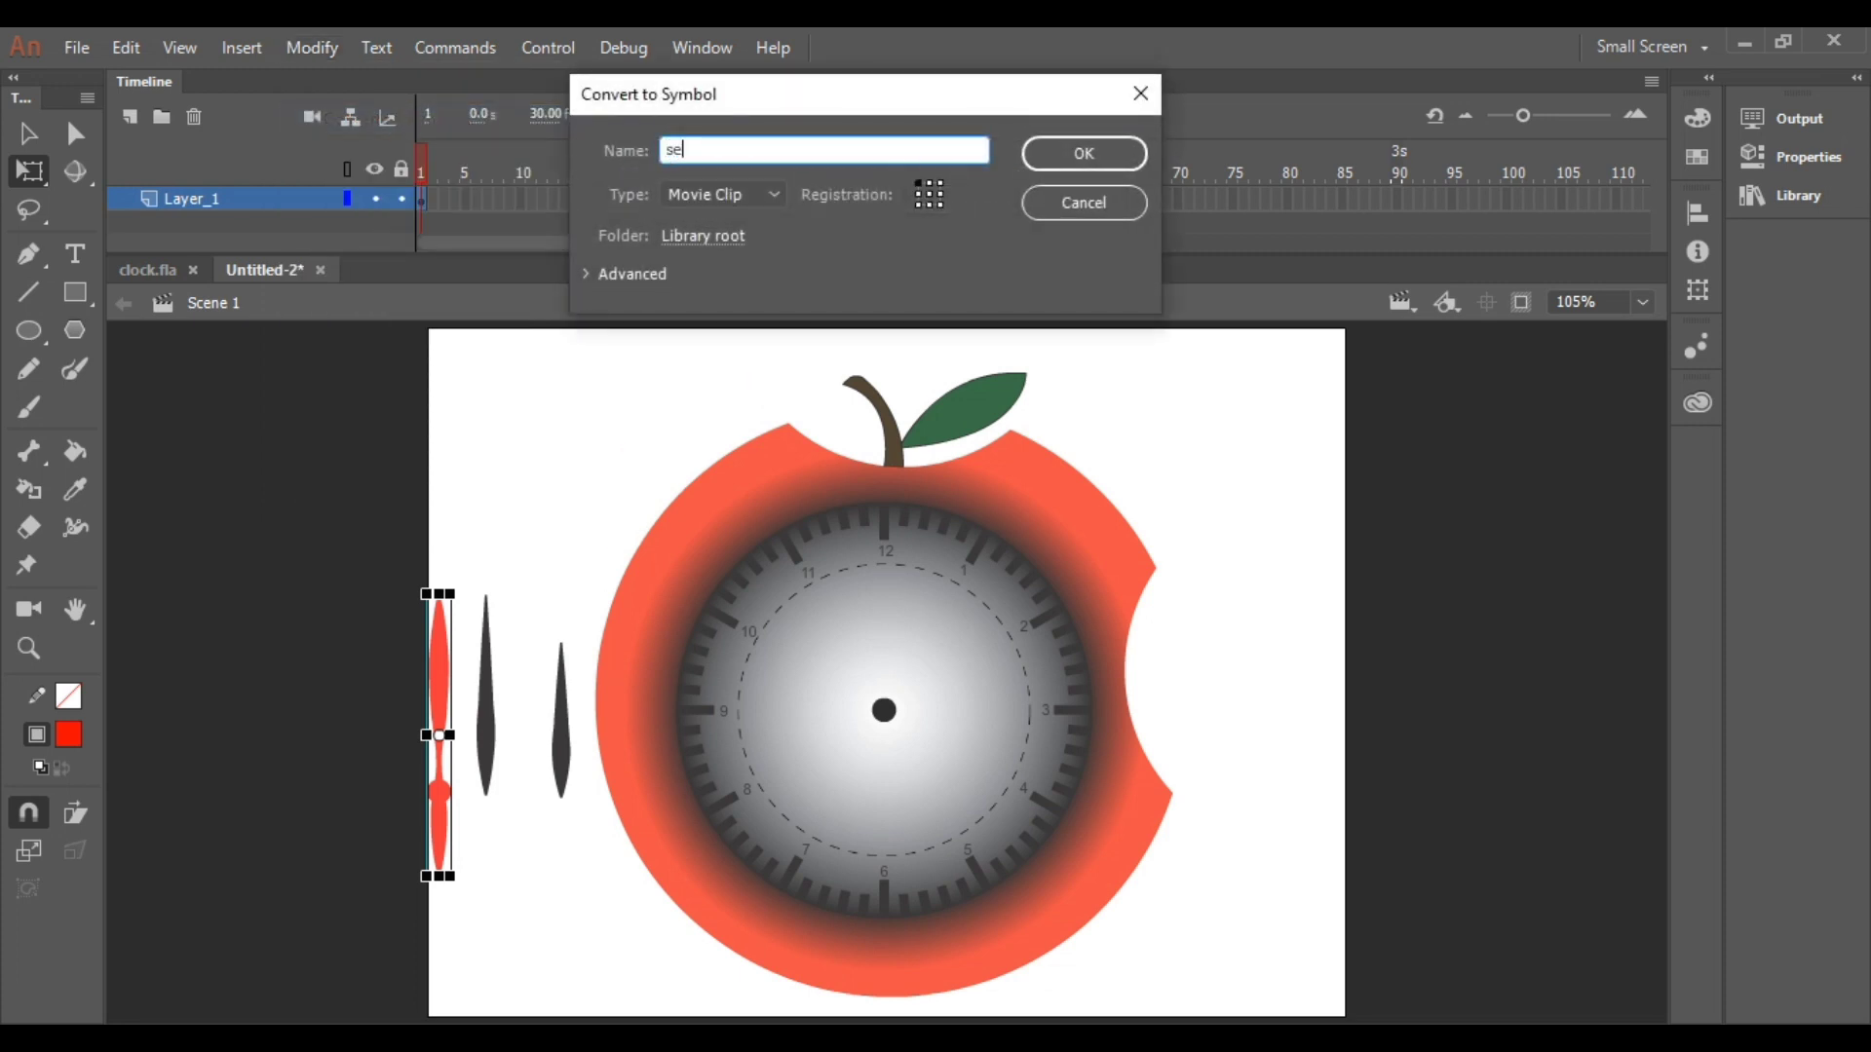
{"action": "left_click", "coordinate": [1079, 153]}
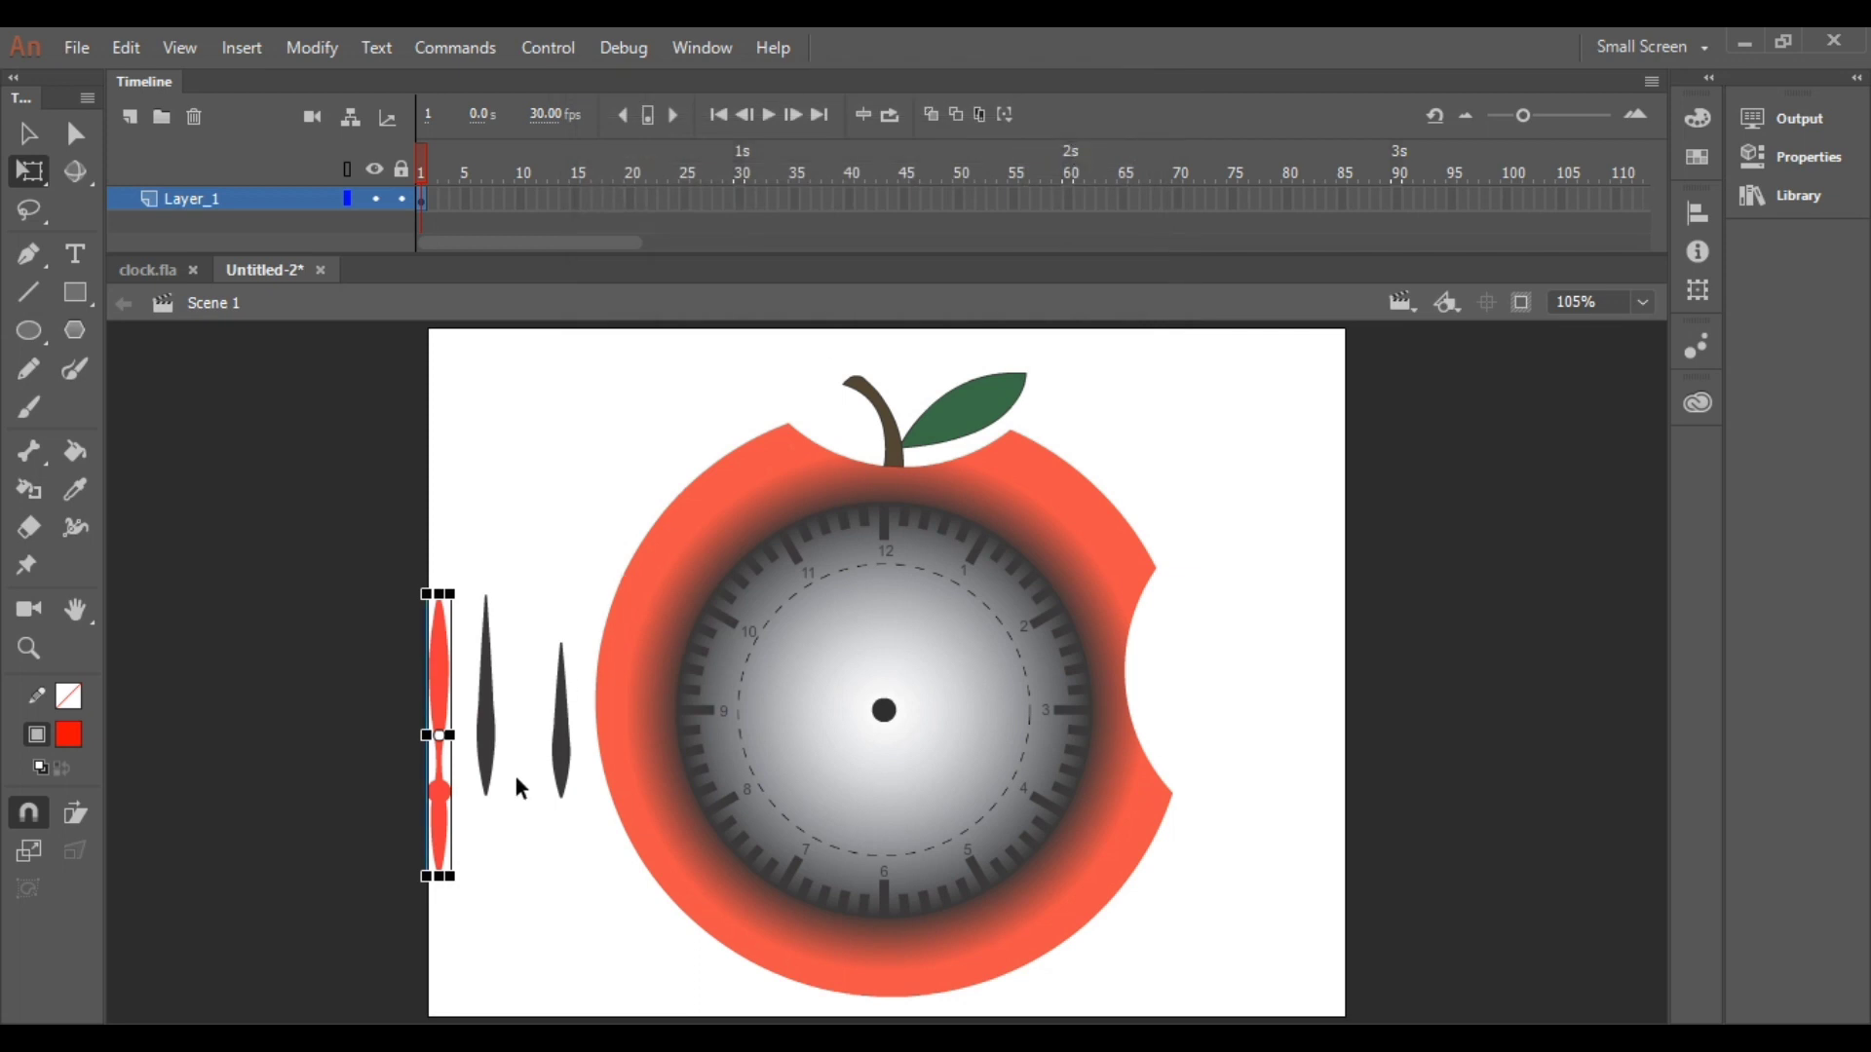
Inside the h1 symbol, move the hand so its lower tip sits on the registration point, and return to Scene 1.
{"action": "left_click", "coordinate": [562, 746]}
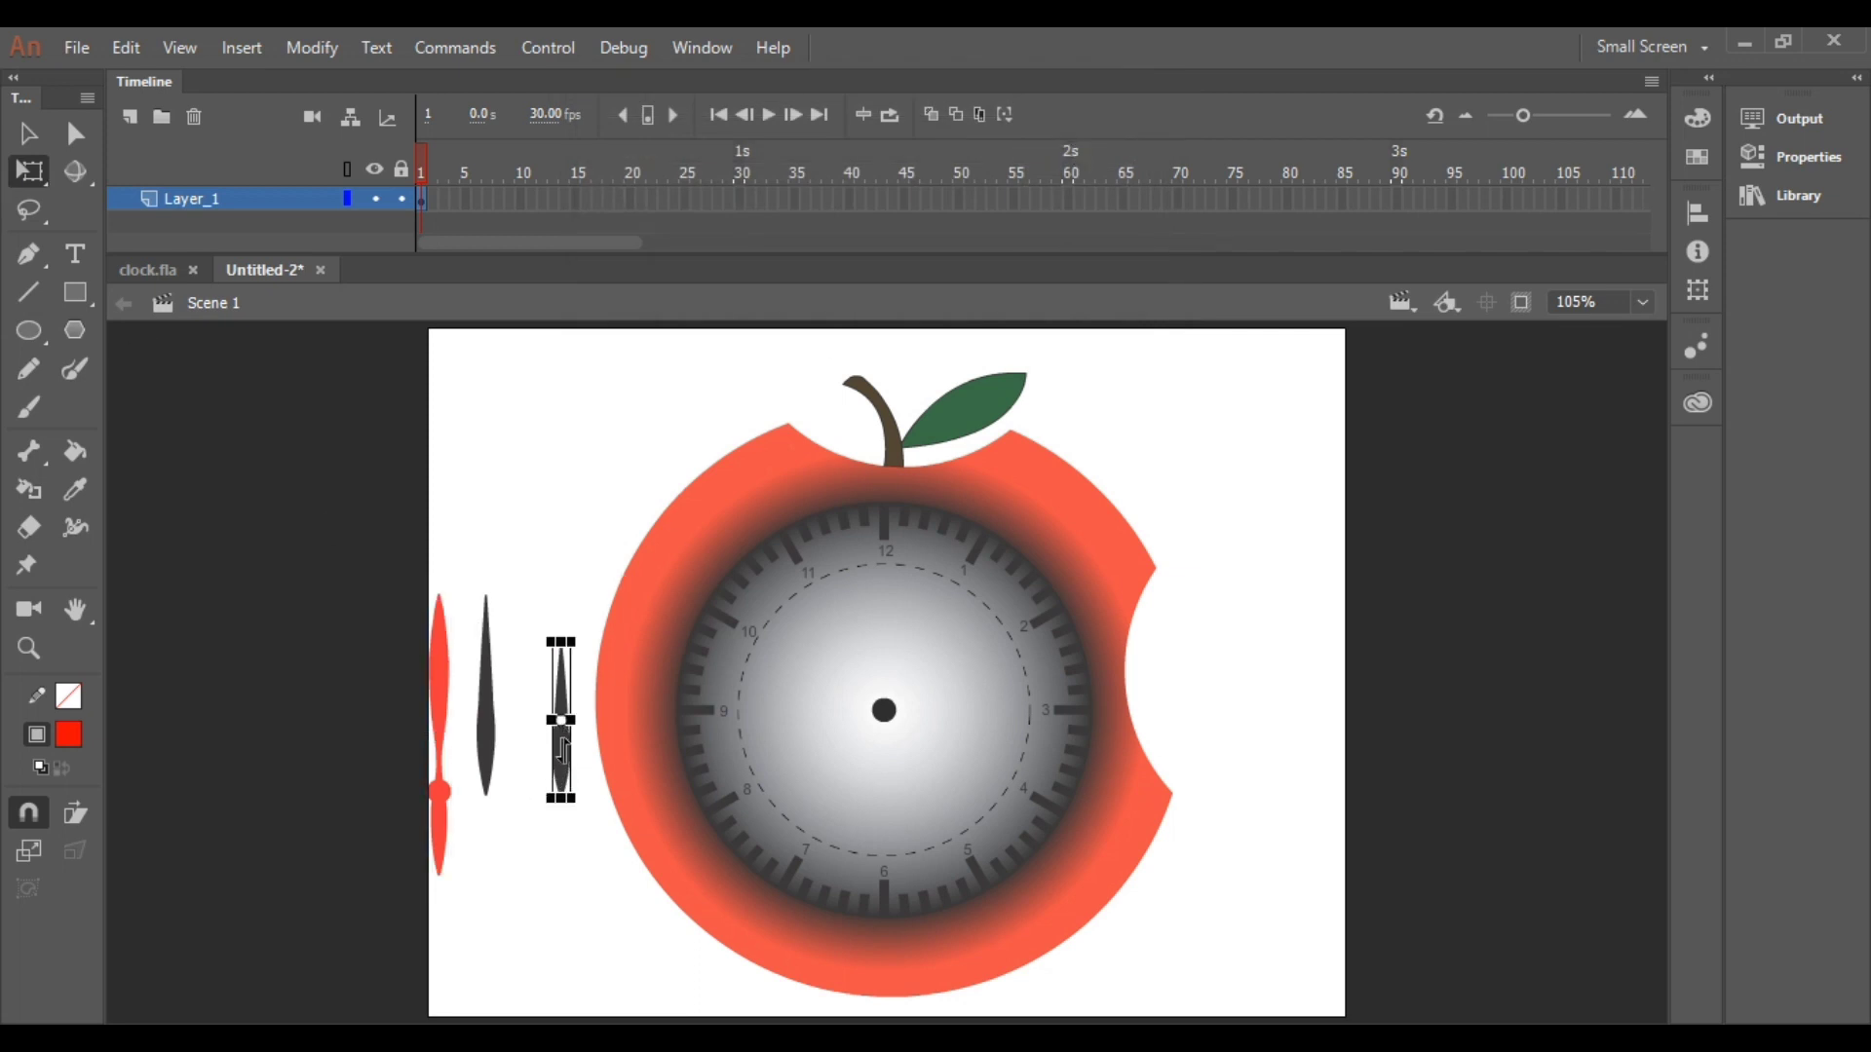
{"action": "left_click", "coordinate": [28, 134]}
{"action": "double_click", "coordinate": [563, 755]}
{"action": "left_click_drag", "start_coordinate": [563, 755], "coordinate": [551, 620]}
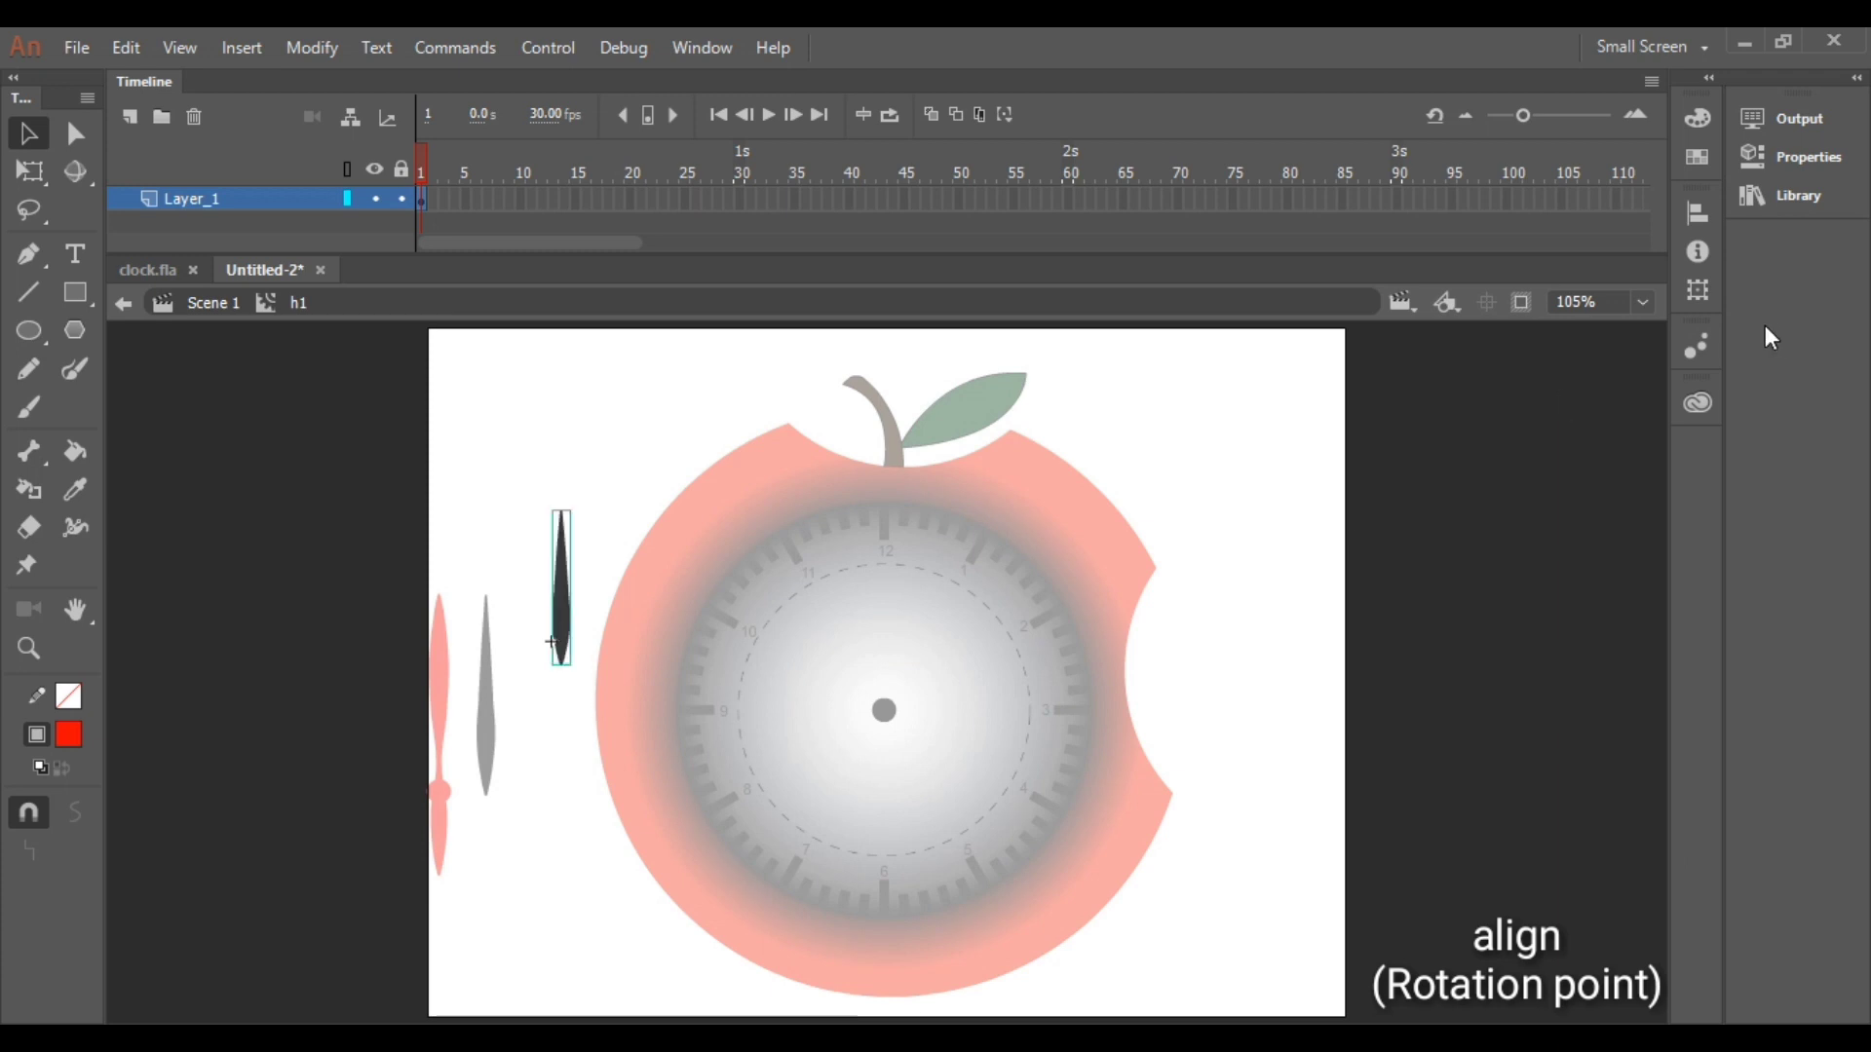
{"action": "left_click", "coordinate": [1645, 303]}
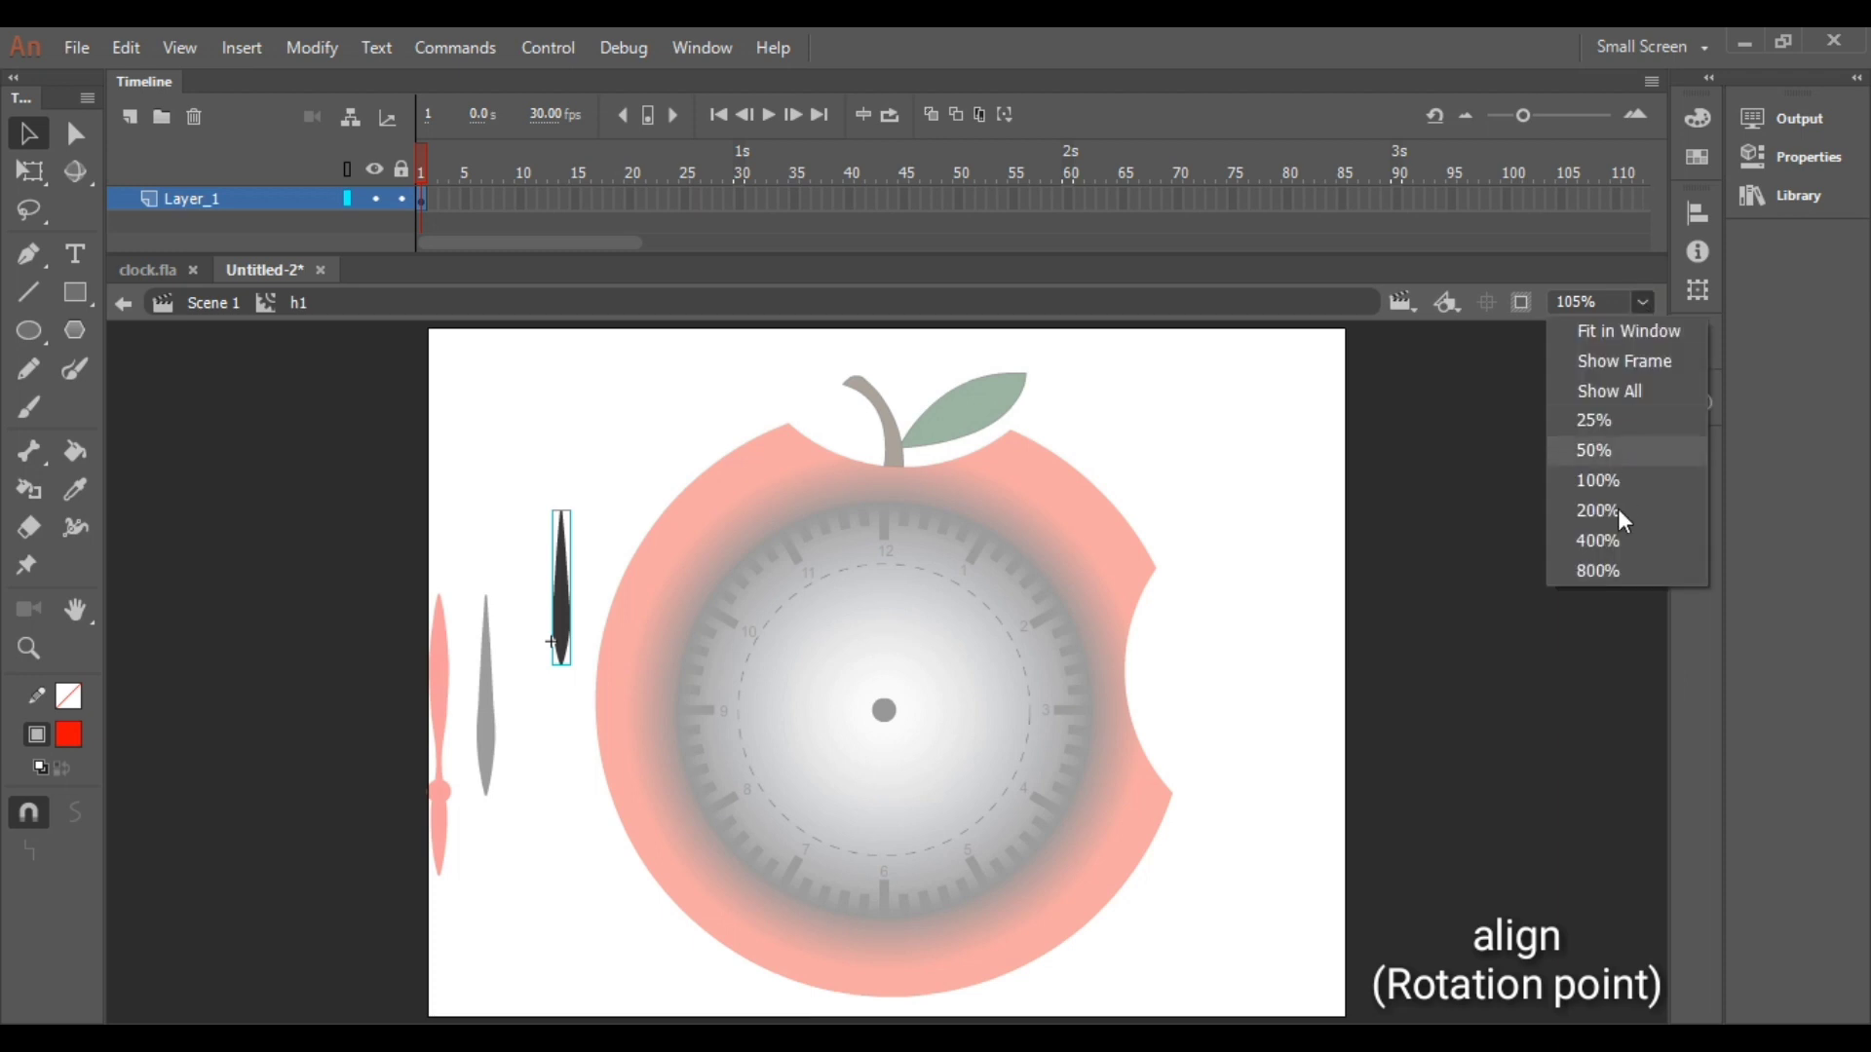
{"action": "left_click", "coordinate": [1611, 566]}
{"action": "scroll", "coordinate": [877, 726], "scroll_direction": "down", "scroll_amount": 8}
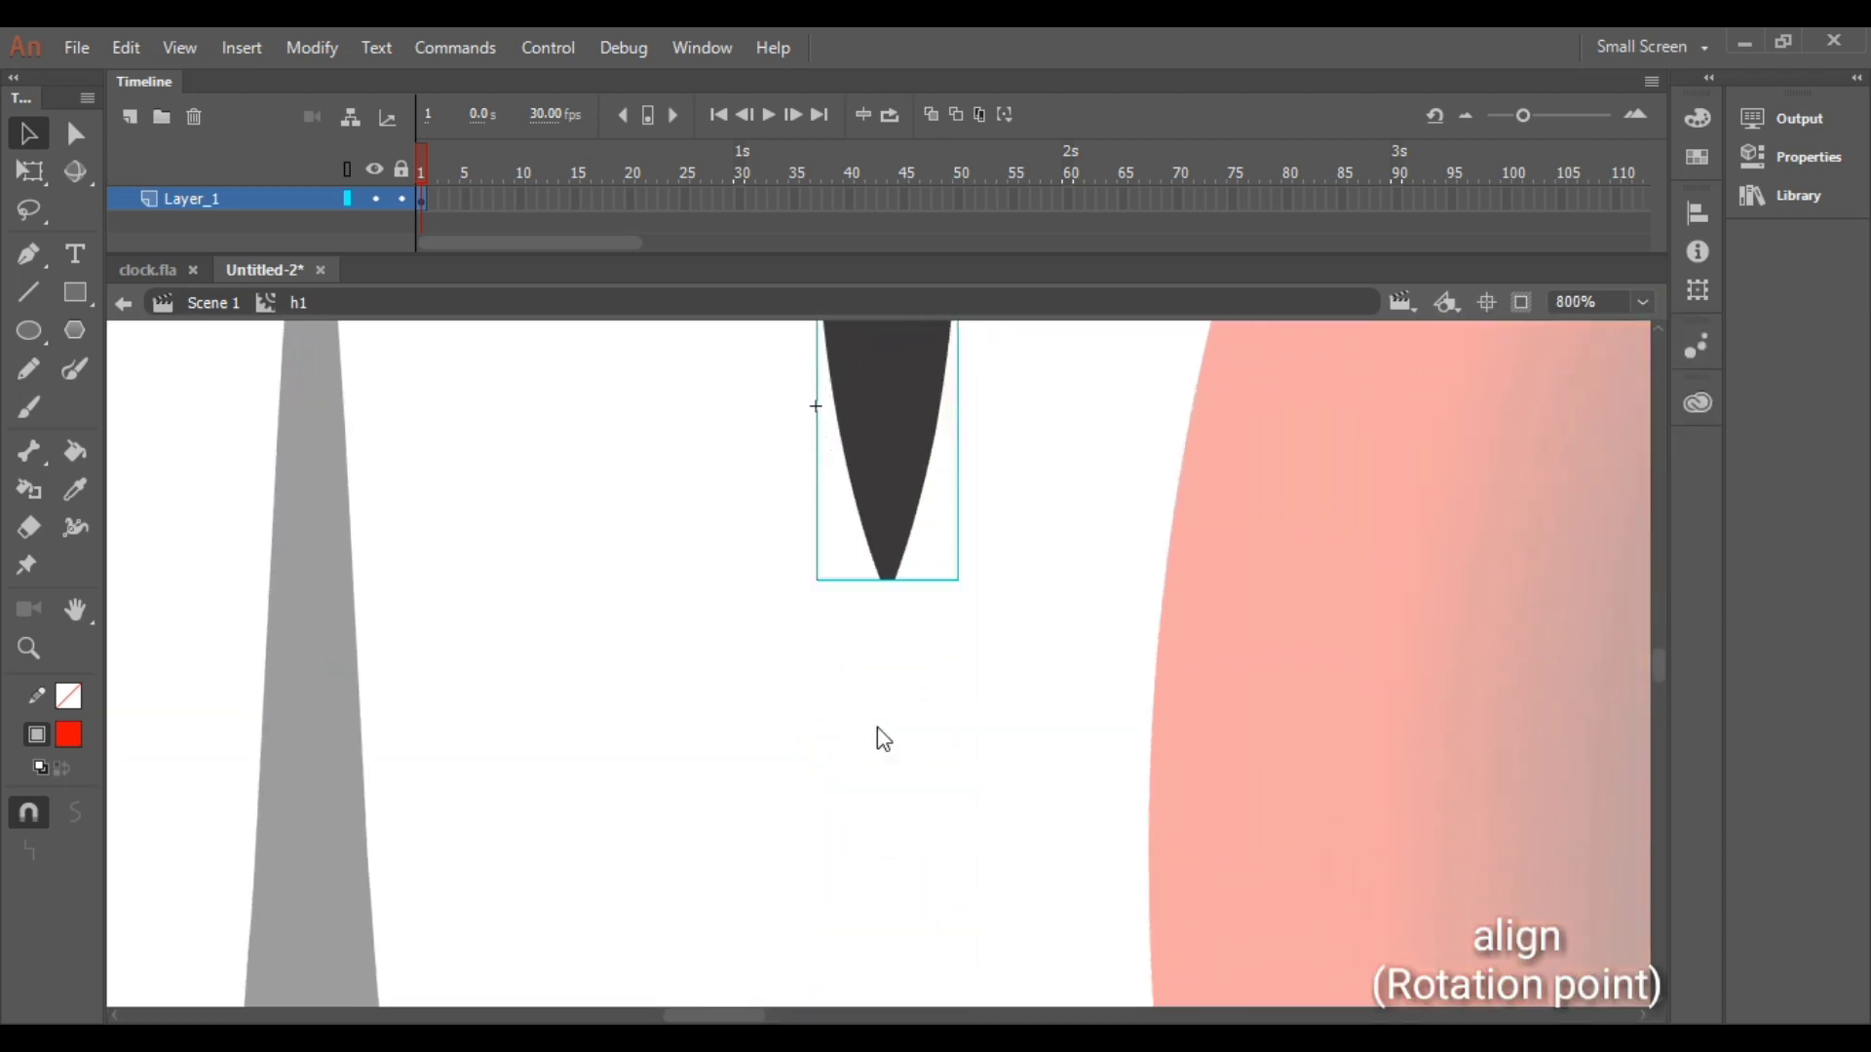
{"action": "scroll", "coordinate": [877, 726], "scroll_direction": "up", "scroll_amount": 3}
{"action": "left_click_drag", "start_coordinate": [895, 472], "coordinate": [823, 390]}
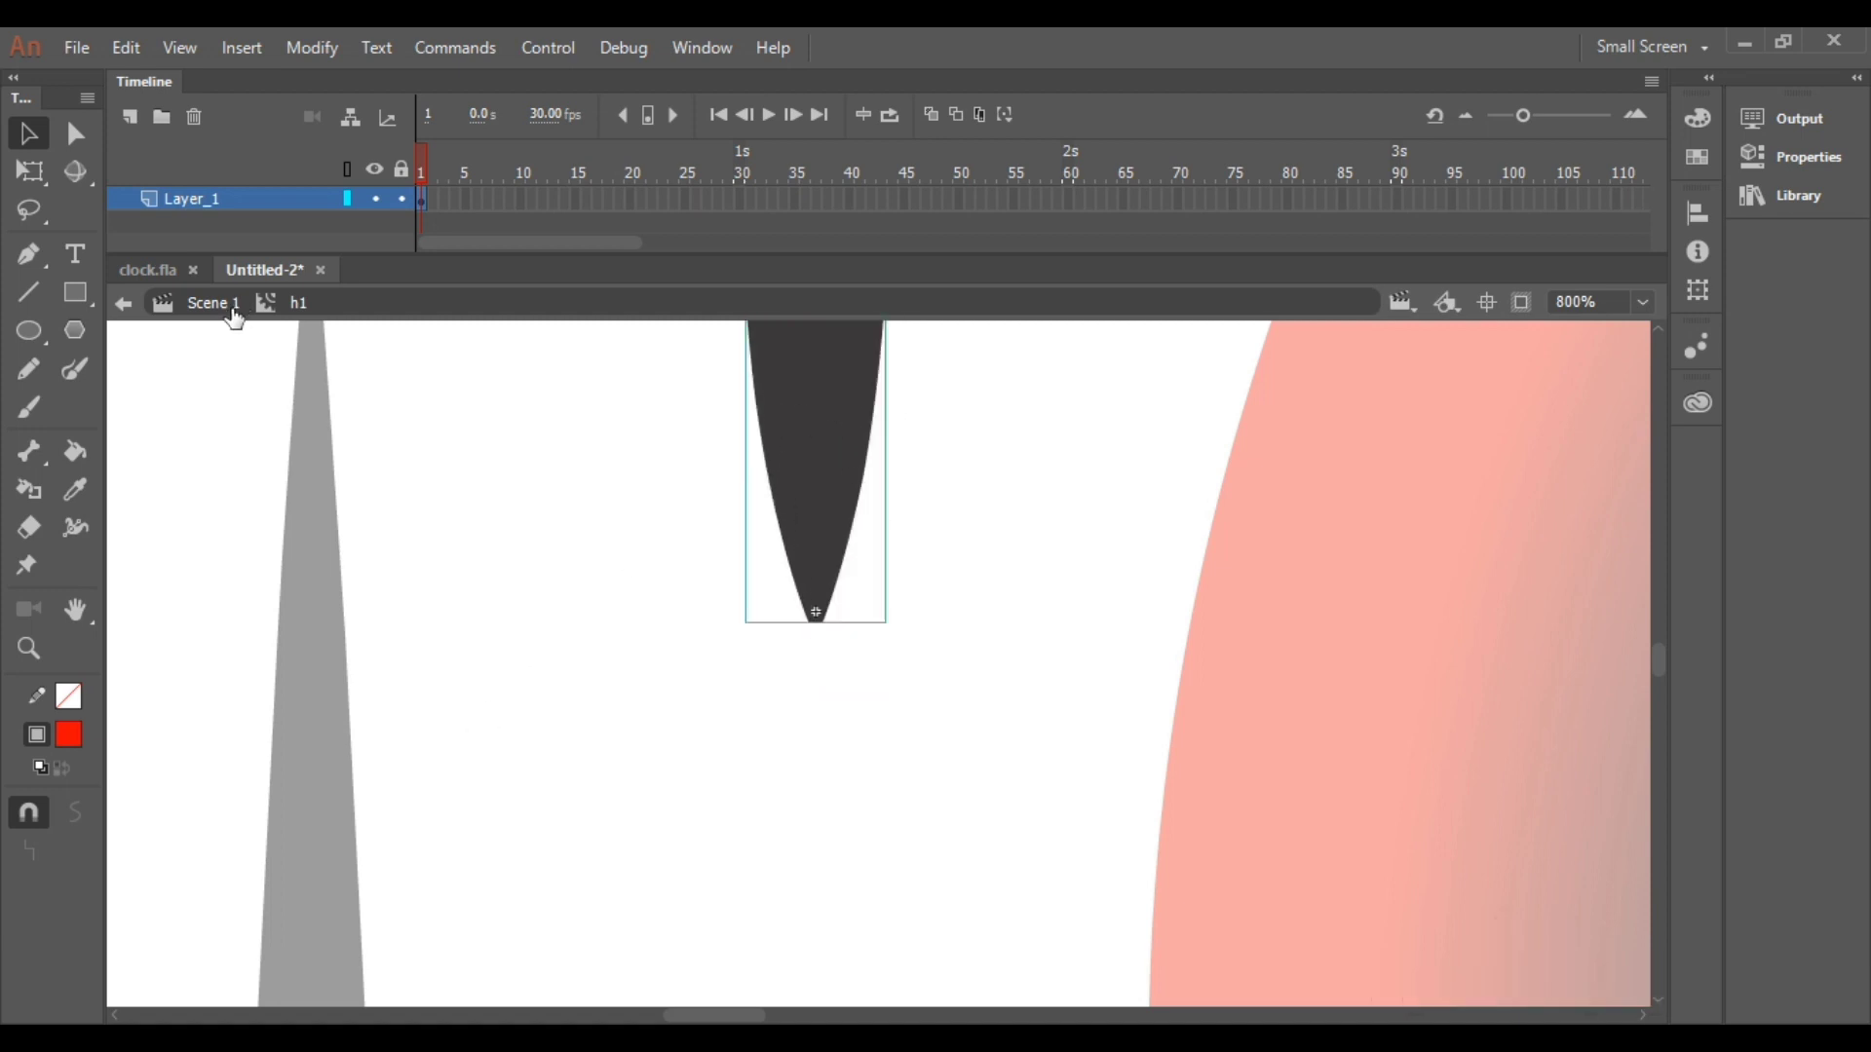
{"action": "left_click", "coordinate": [1640, 302]}
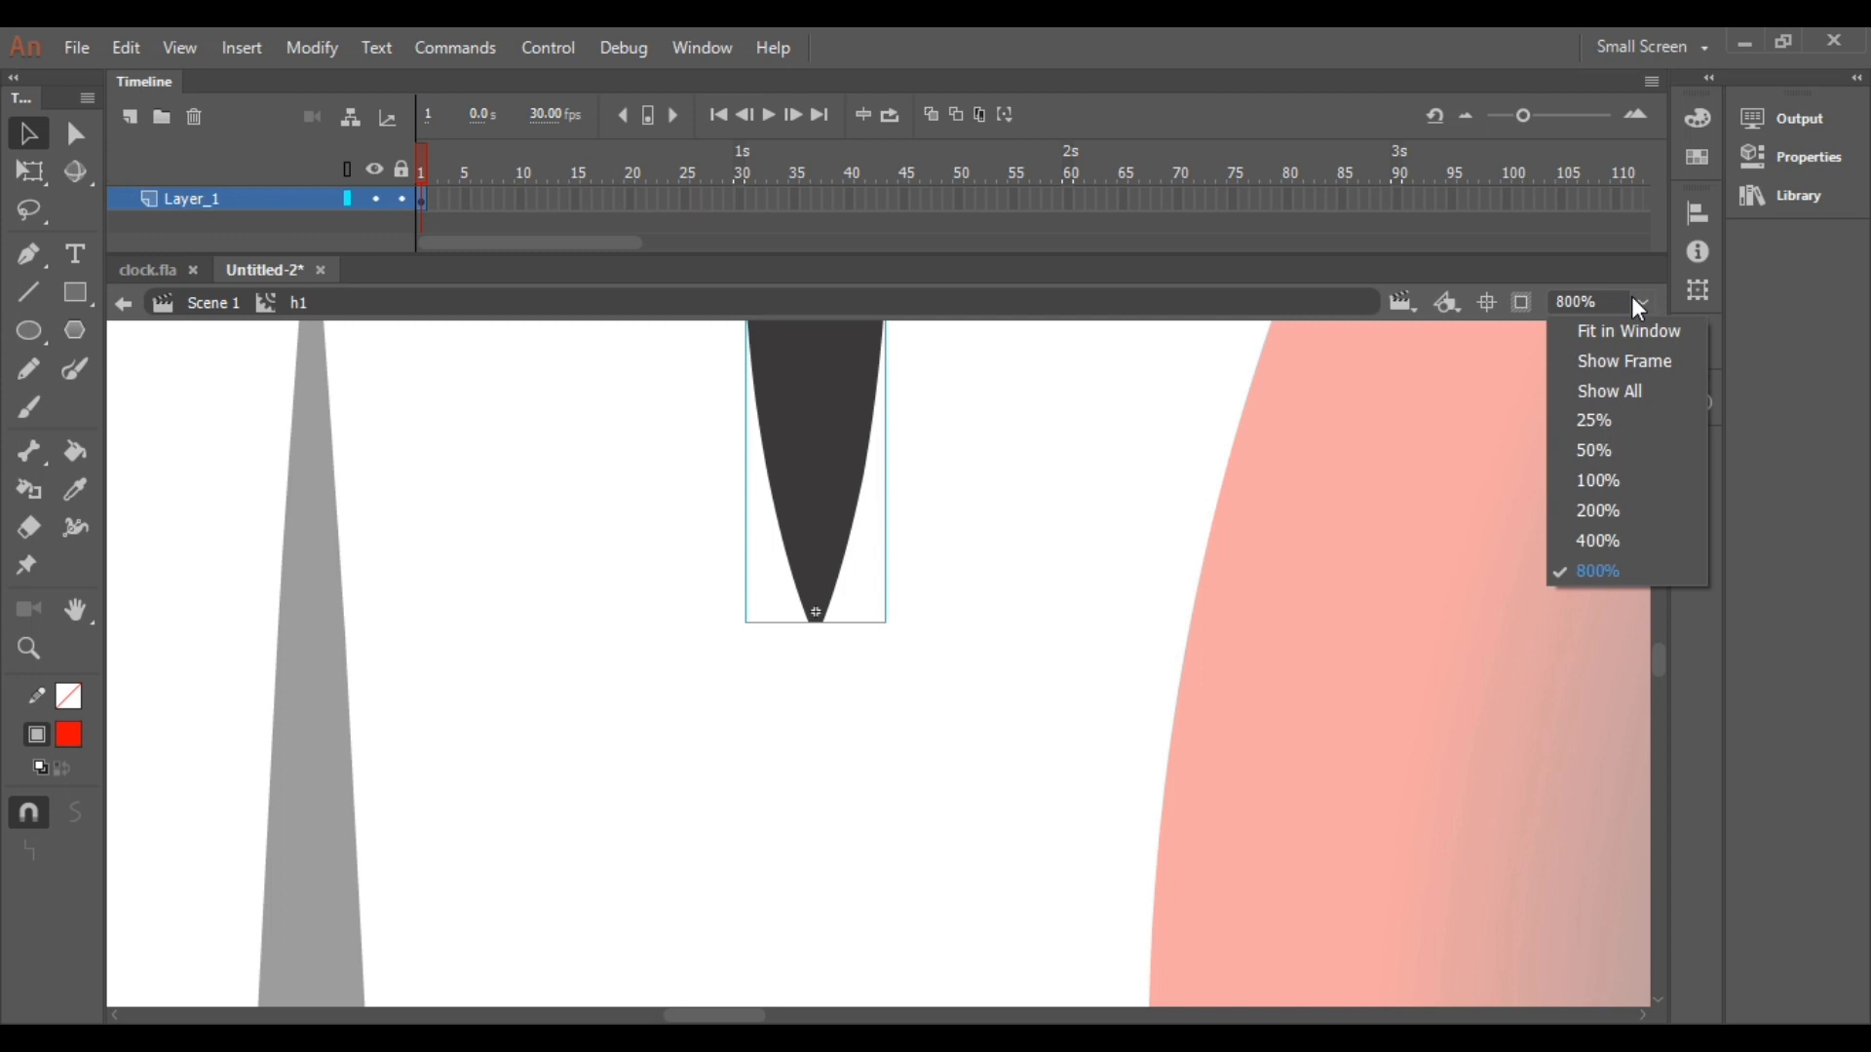
{"action": "left_click", "coordinate": [1605, 478]}
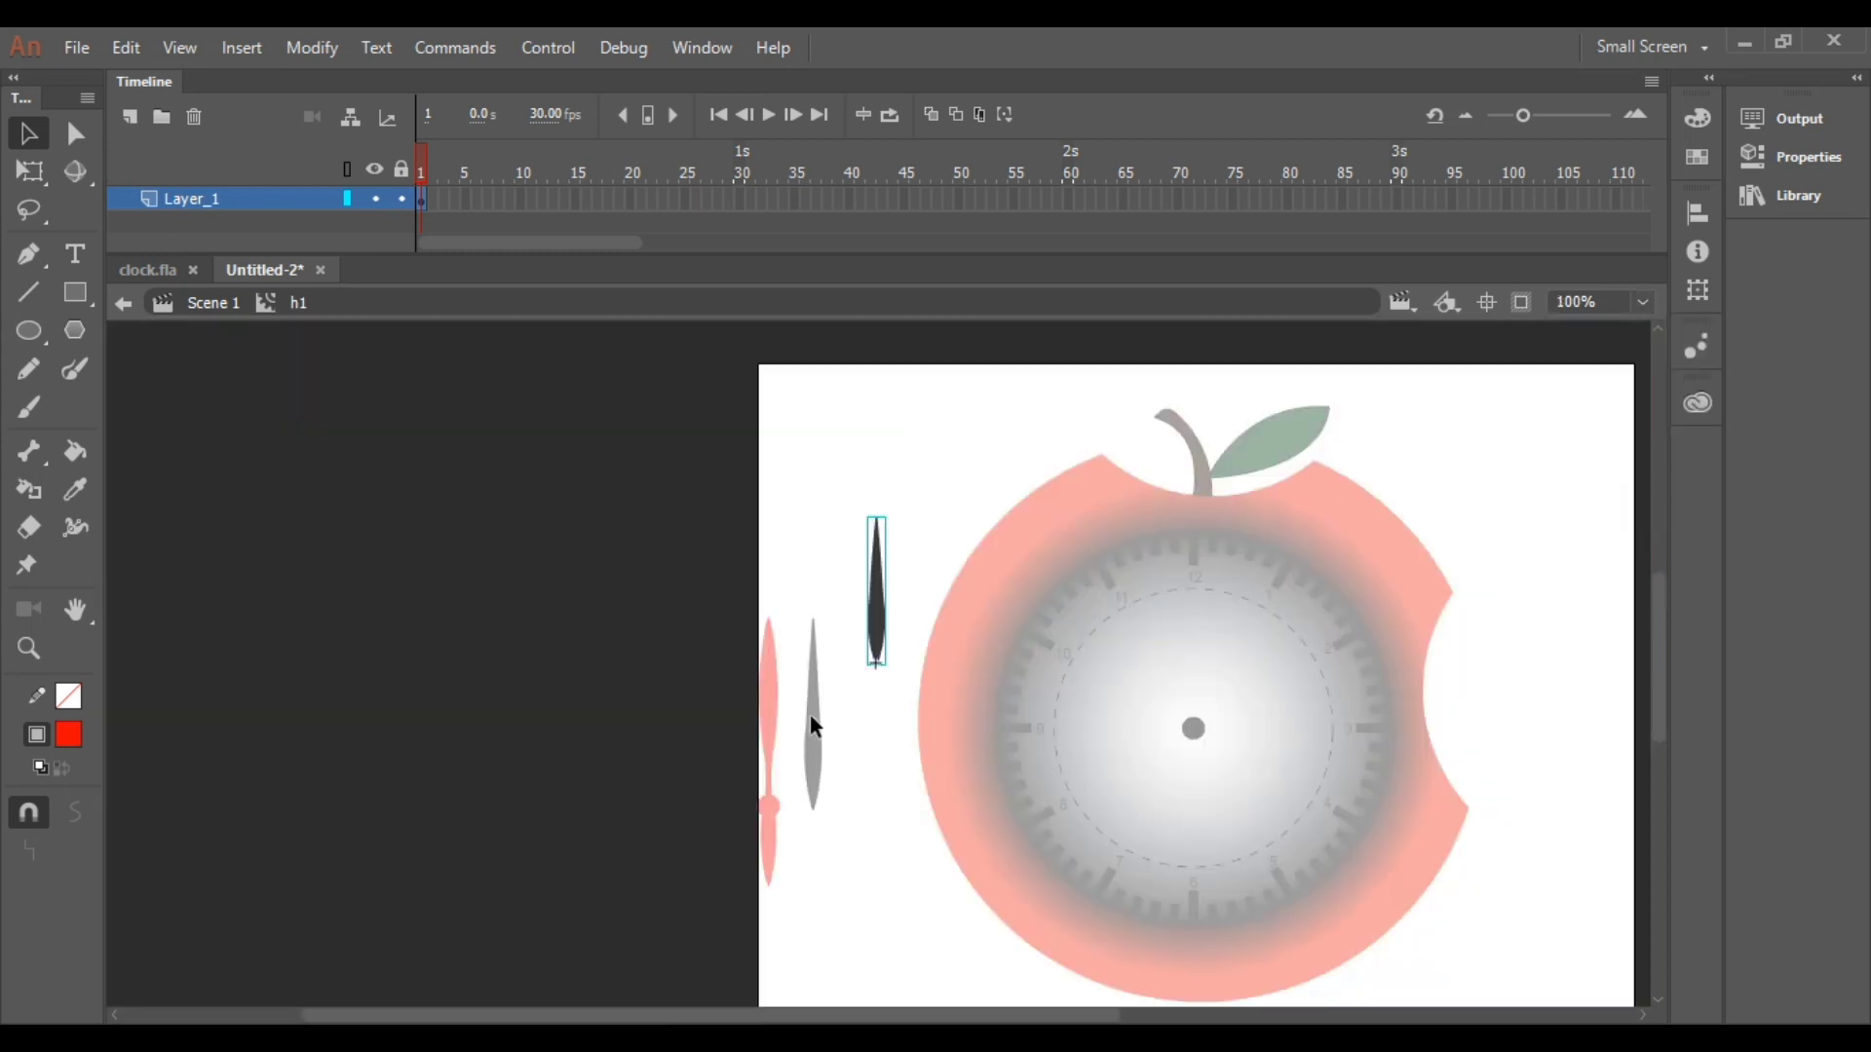
{"action": "left_click", "coordinate": [813, 741]}
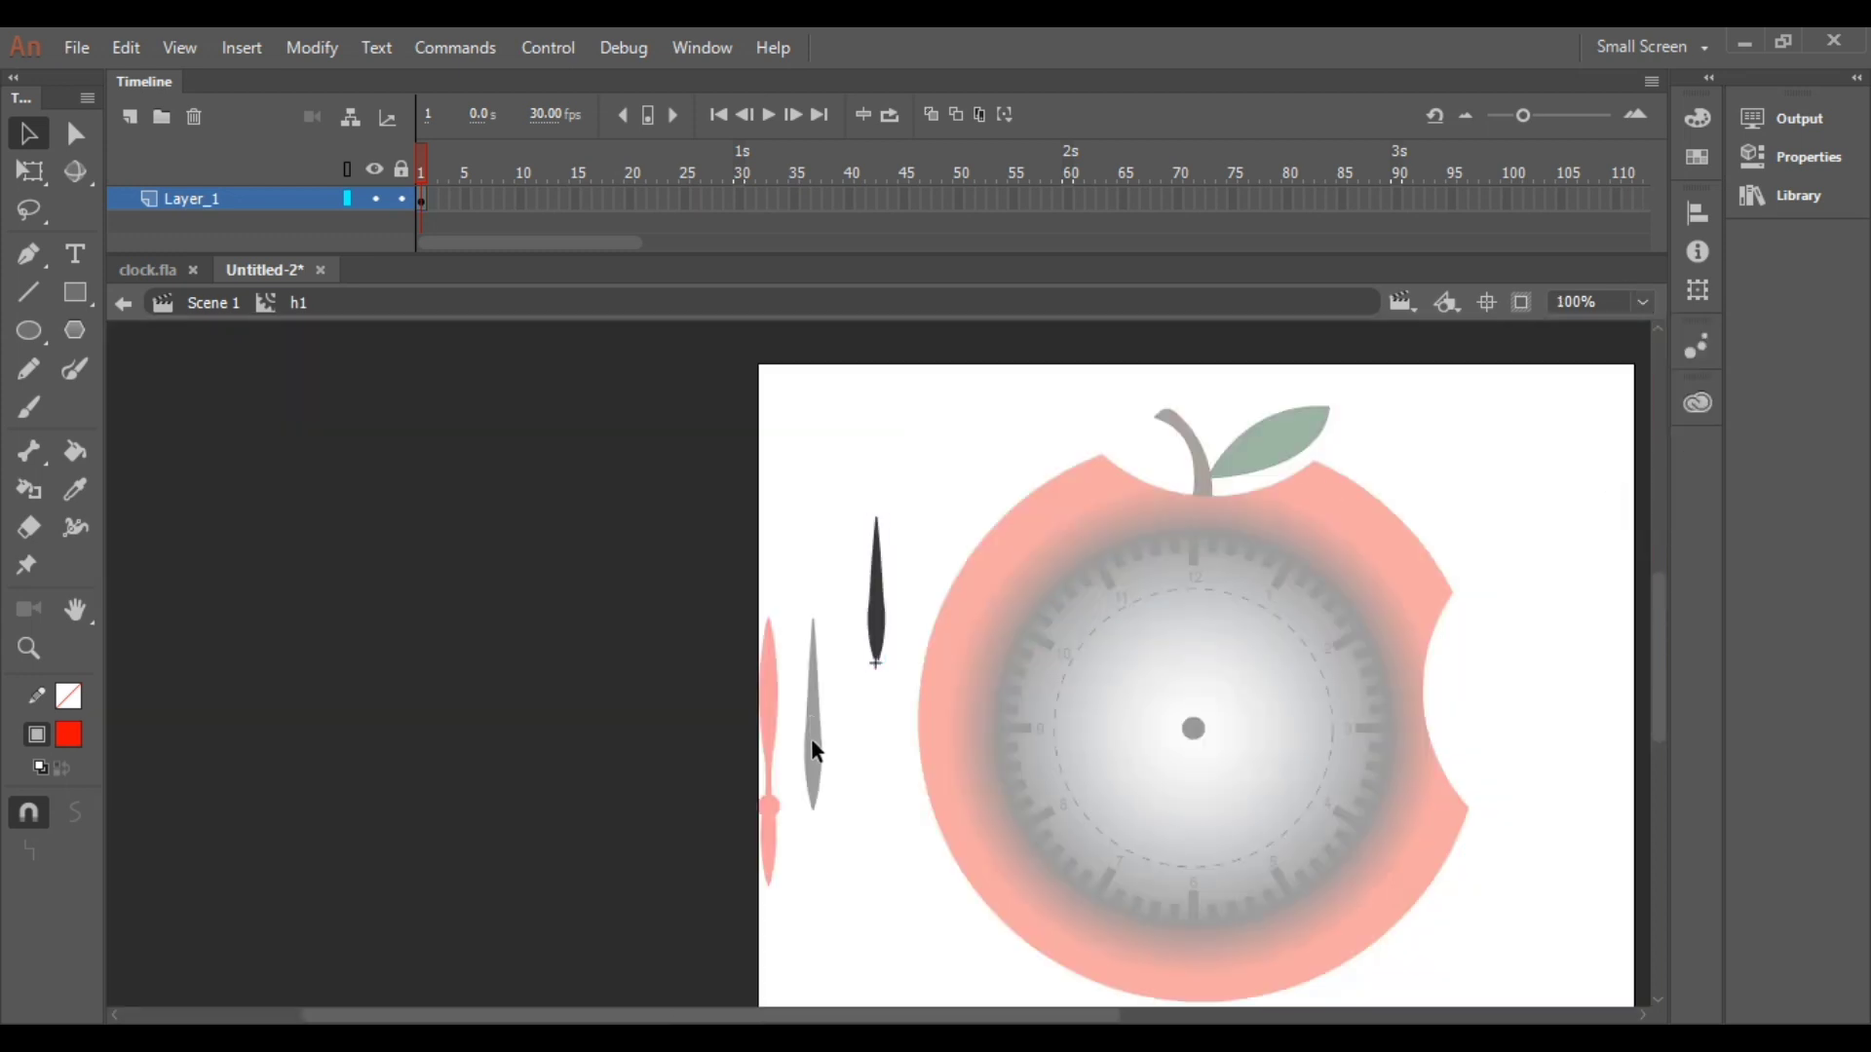
{"action": "left_click", "coordinate": [215, 302]}
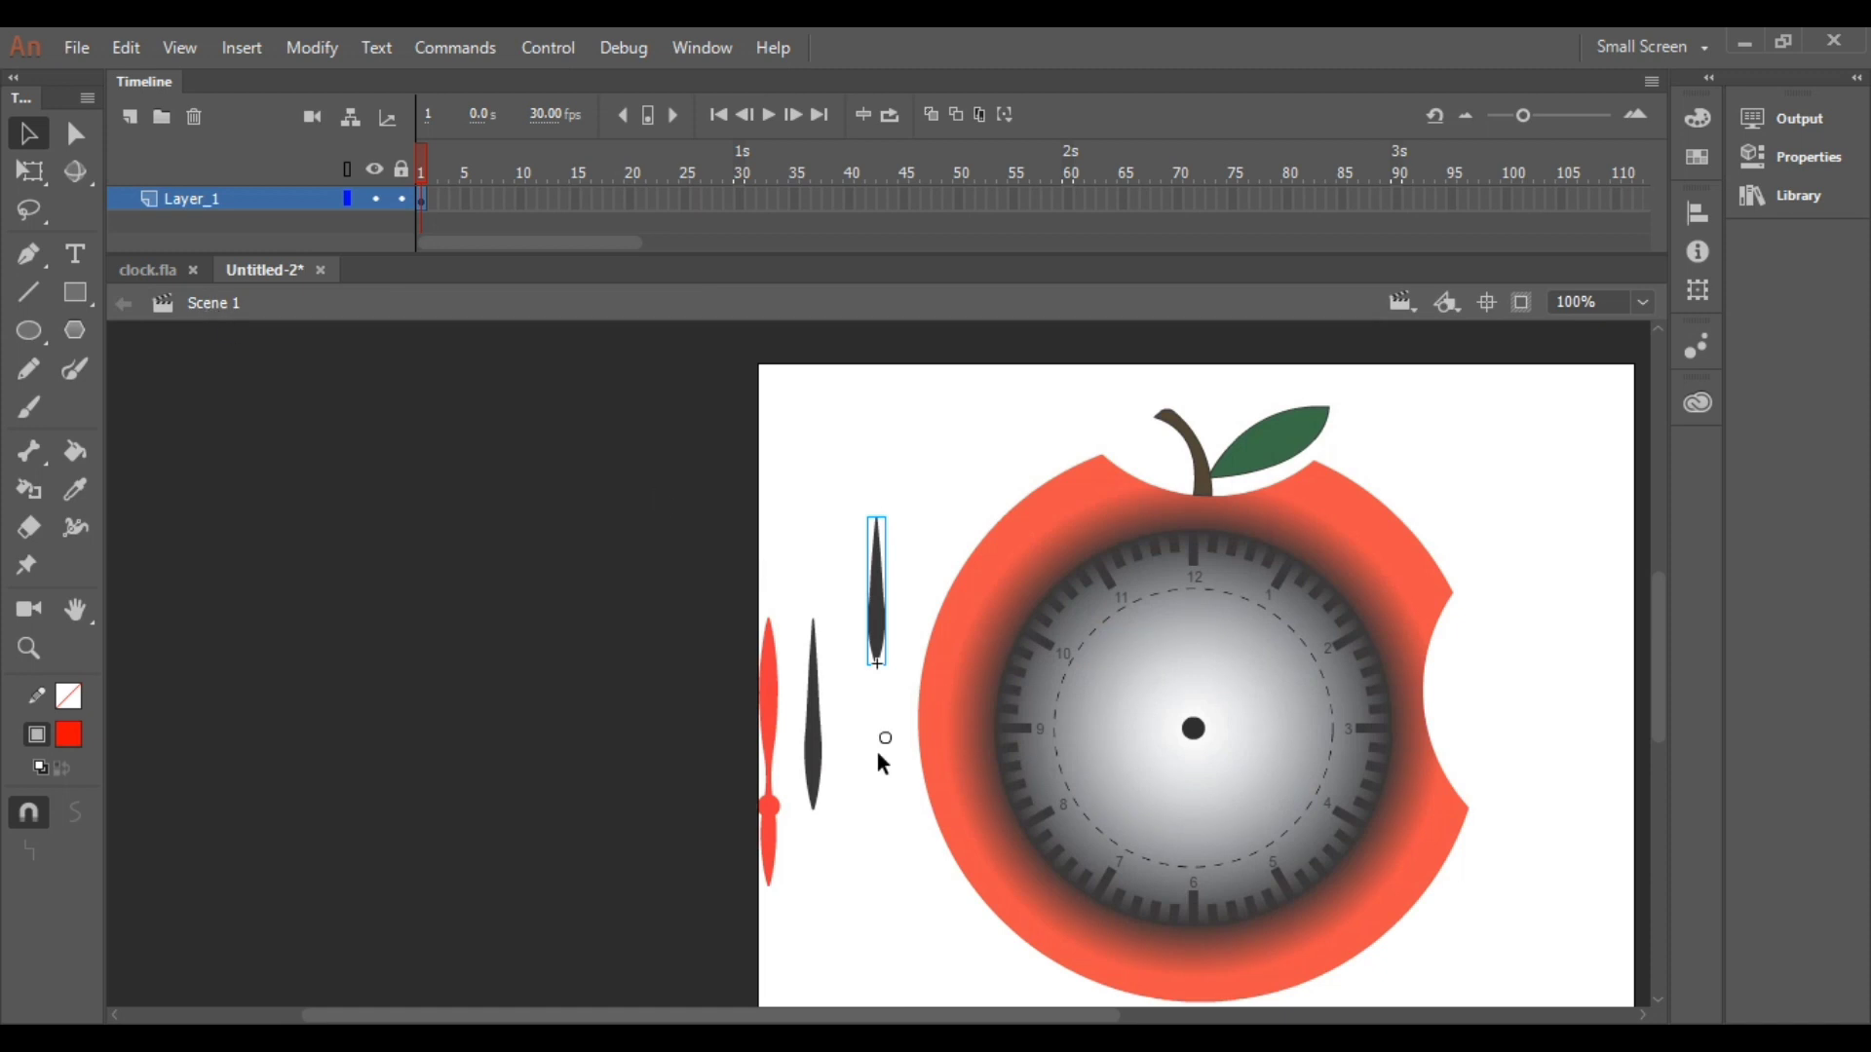
Inside the mi1 symbol, move the hand upward until its lower end reaches the registration point.
{"action": "left_click", "coordinate": [817, 756]}
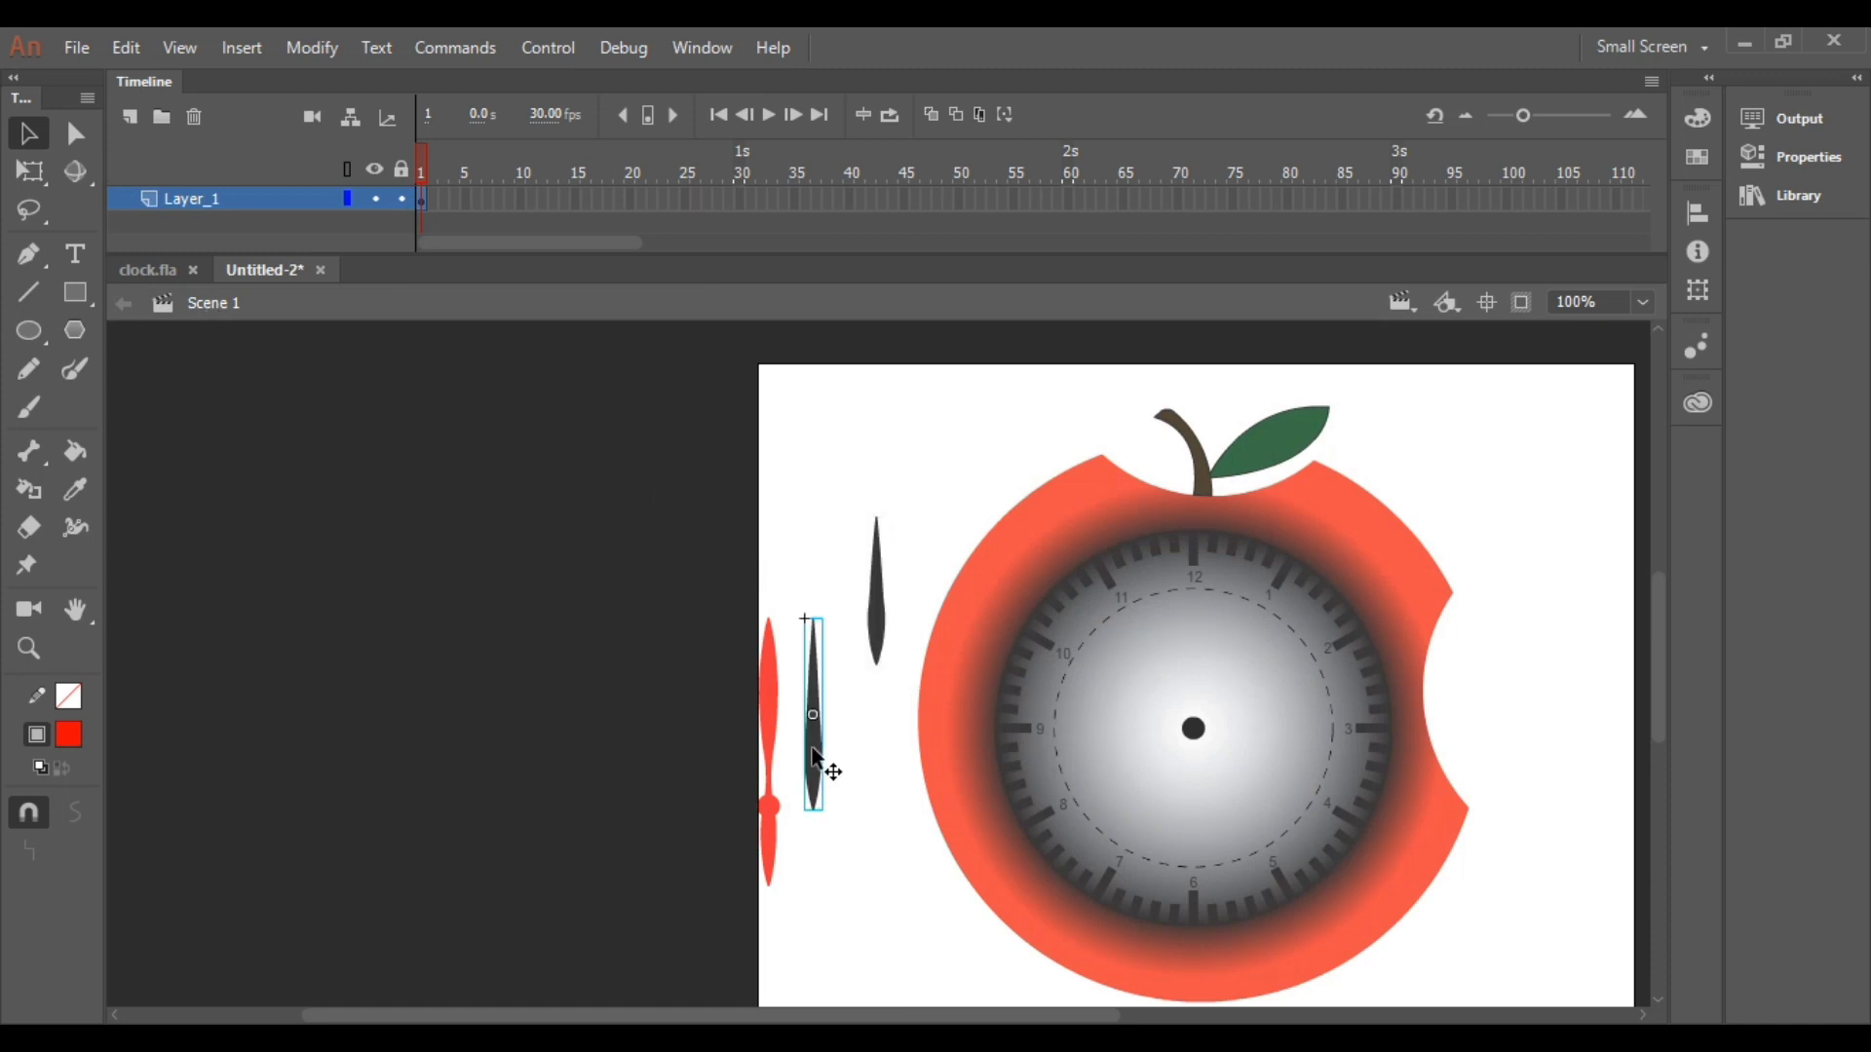
{"action": "double_click", "coordinate": [815, 756]}
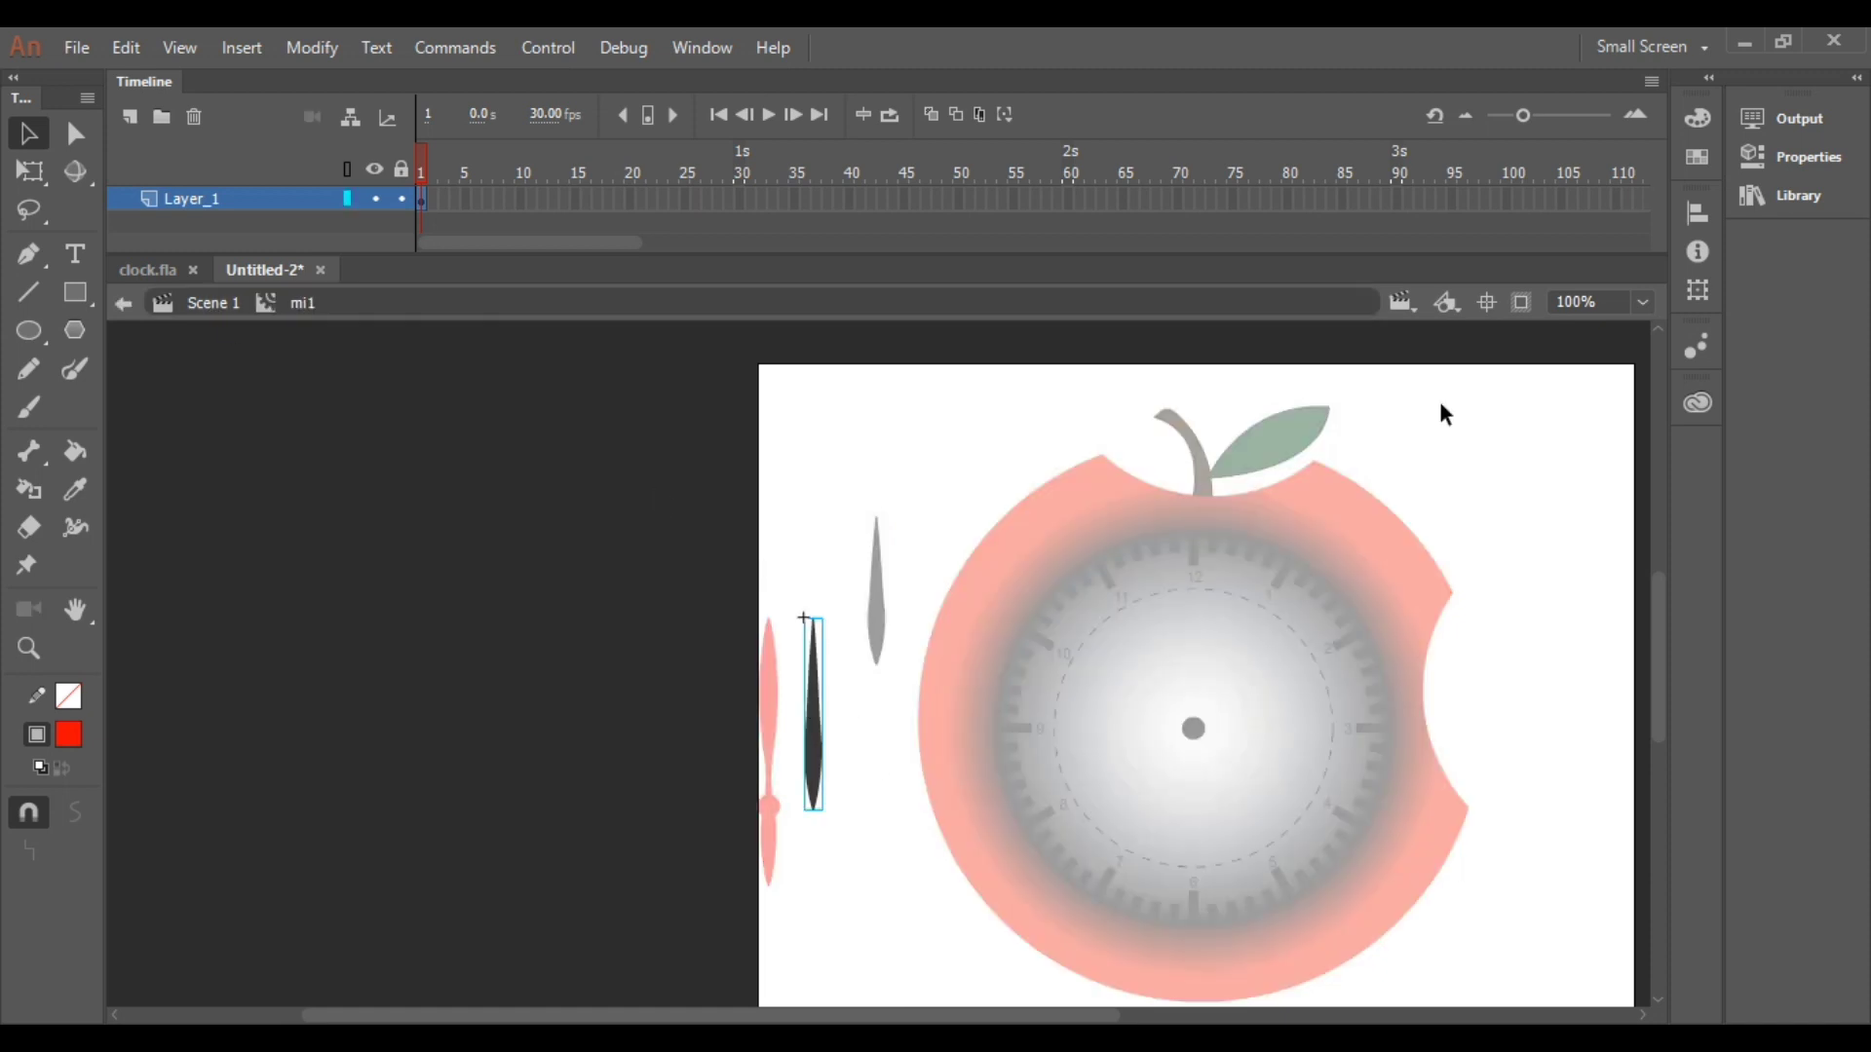
{"action": "left_click", "coordinate": [1643, 302]}
{"action": "left_click", "coordinate": [1596, 567]}
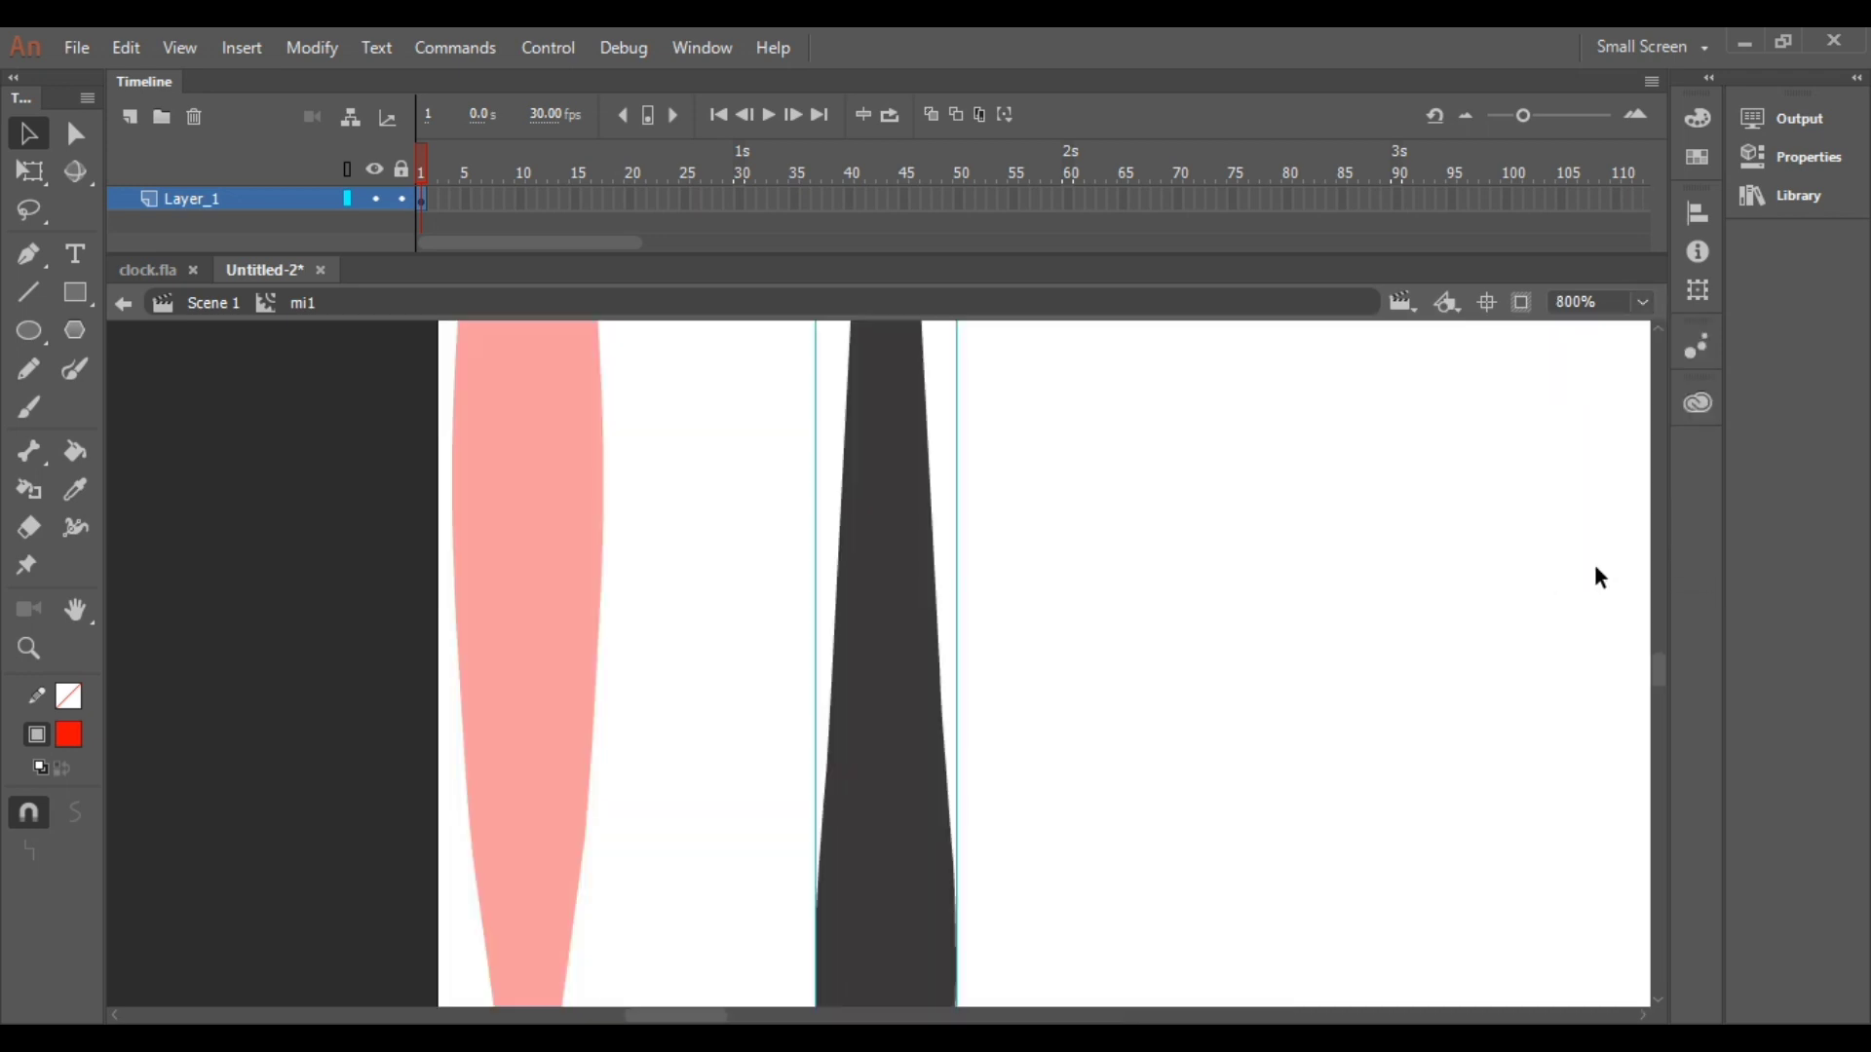
{"action": "left_click_drag", "start_coordinate": [889, 652], "coordinate": [902, 351]}
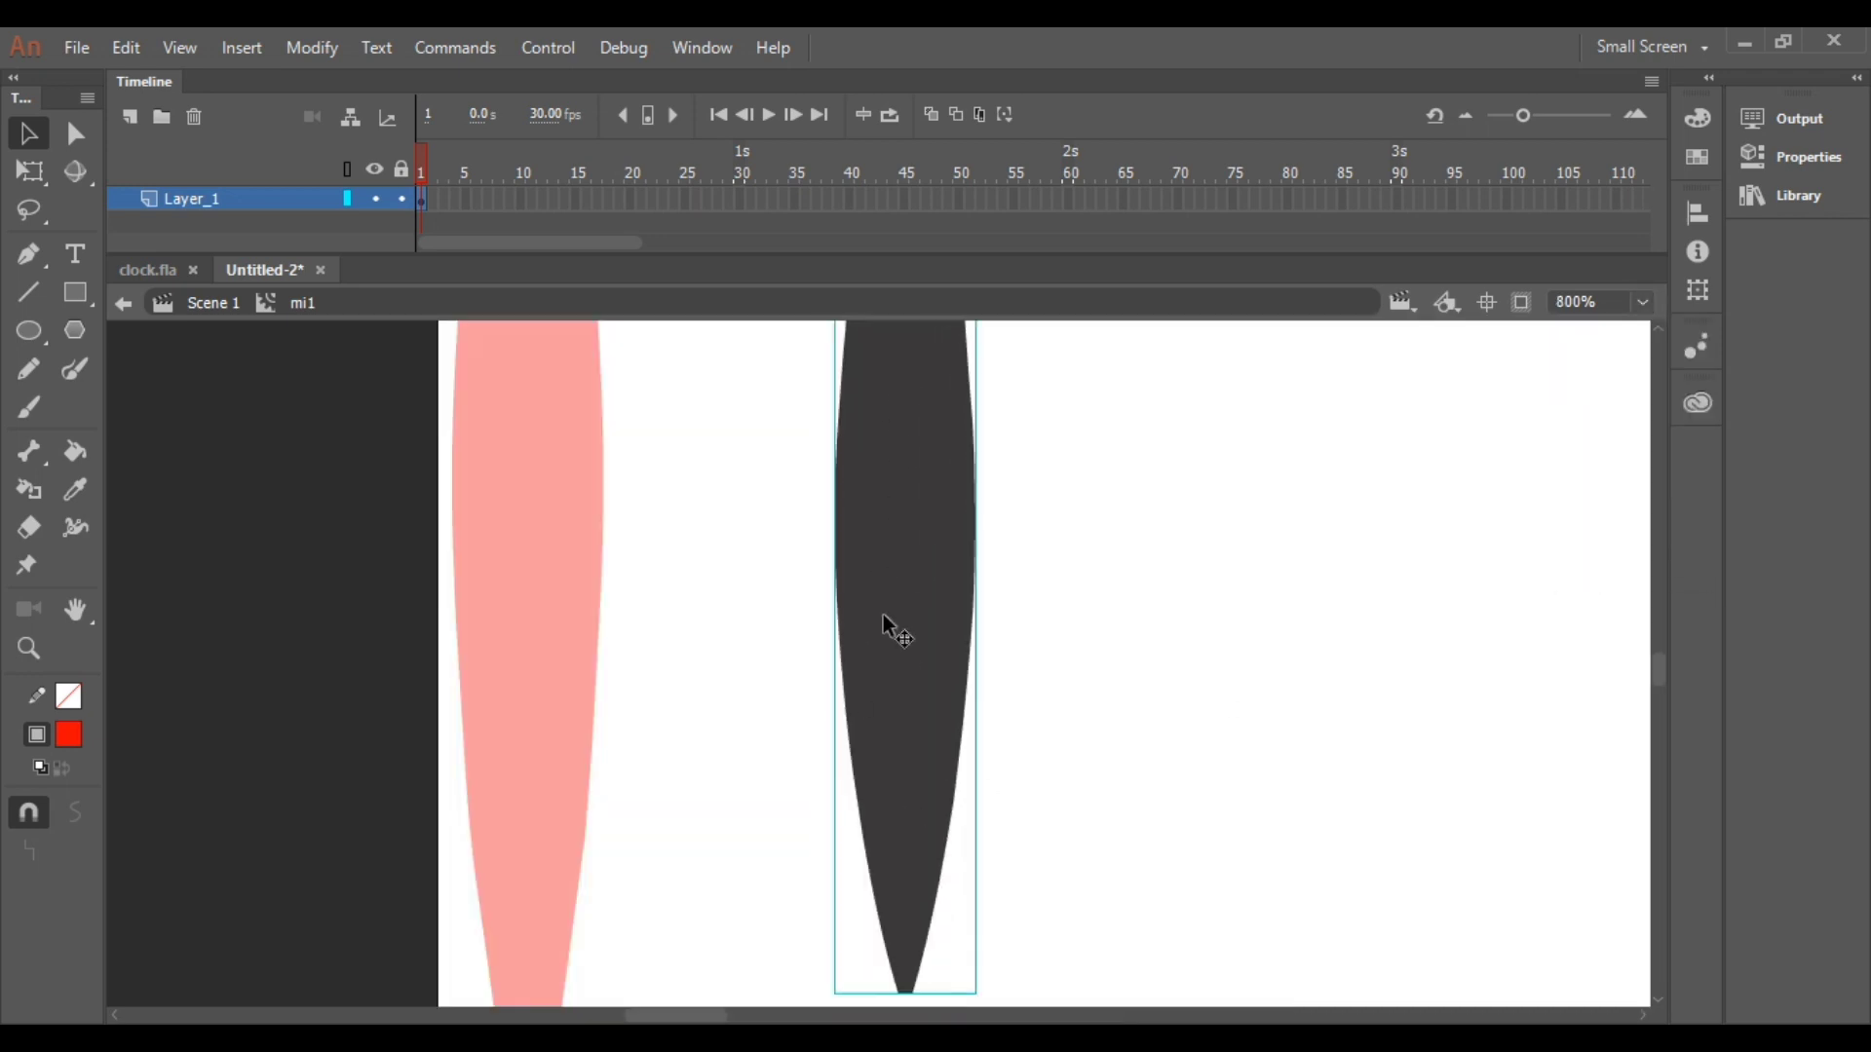
{"action": "left_click_drag", "start_coordinate": [883, 614], "coordinate": [881, 394]}
{"action": "scroll", "coordinate": [881, 396], "scroll_direction": "up", "scroll_amount": 10}
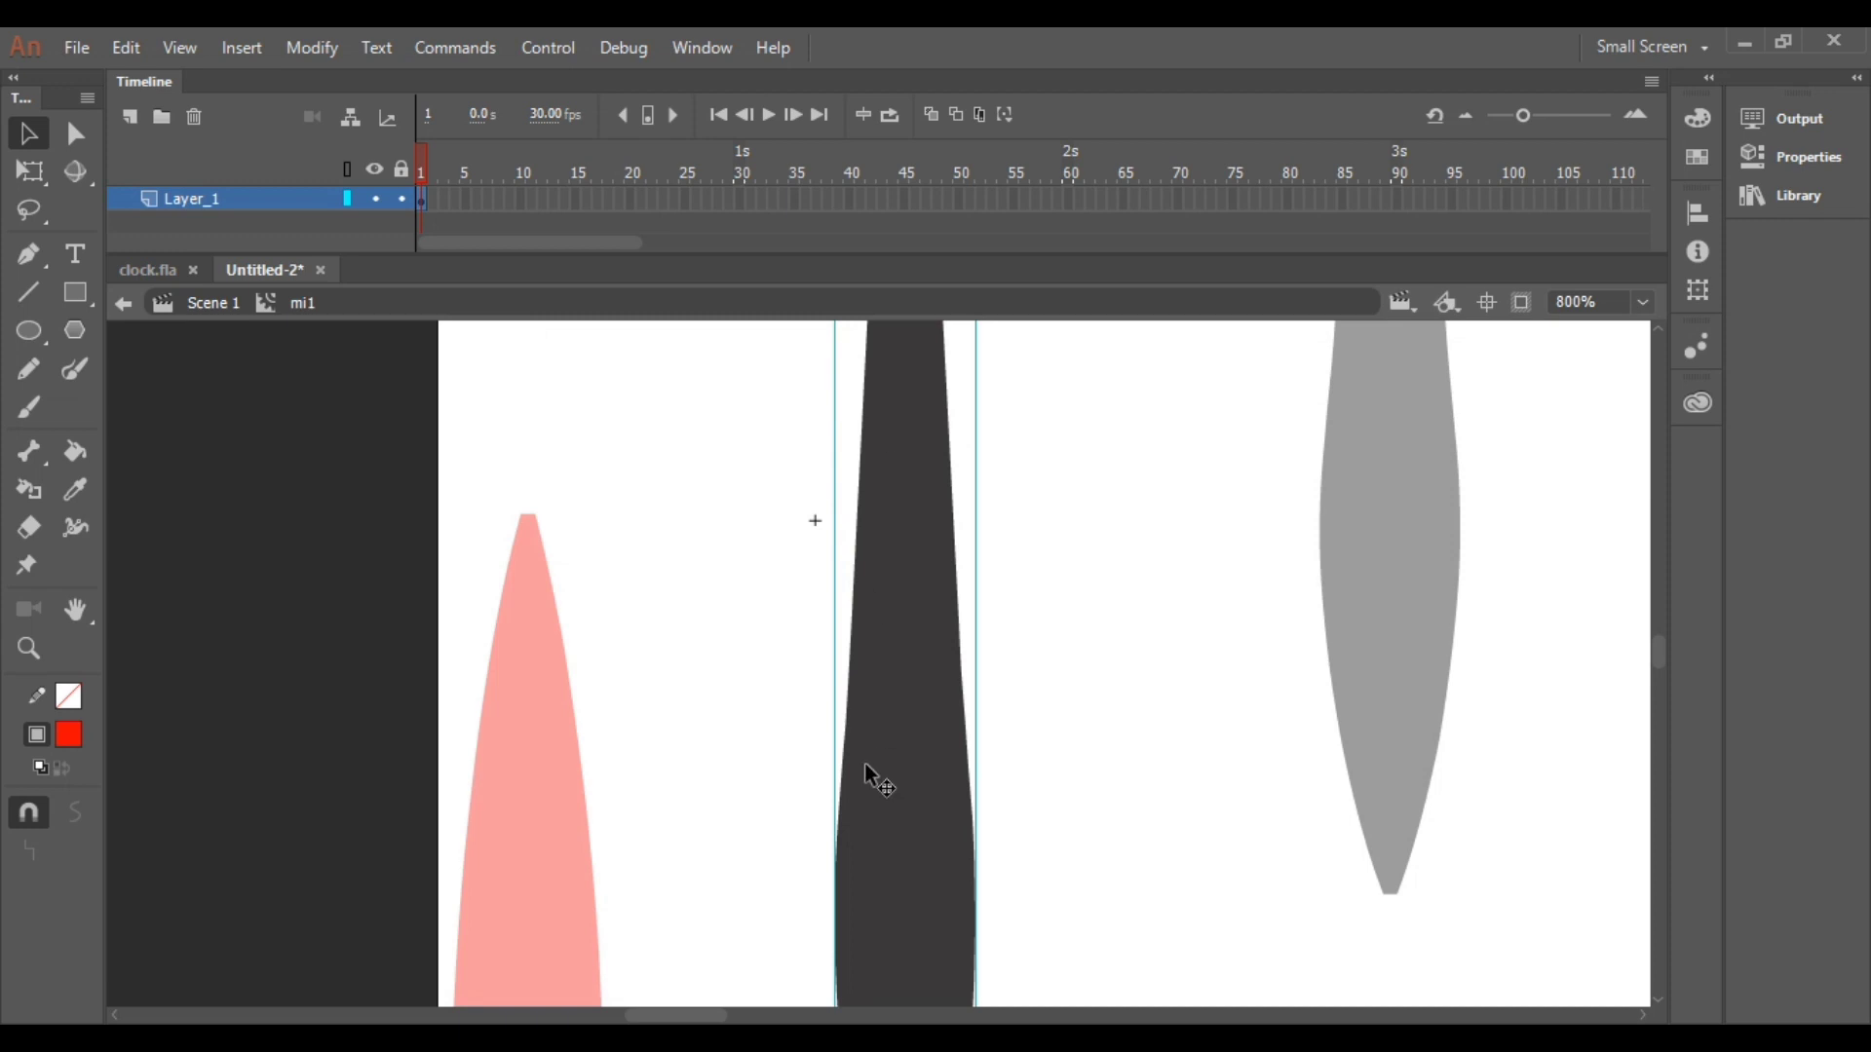
{"action": "left_click_drag", "start_coordinate": [863, 763], "coordinate": [822, 263]}
{"action": "left_click_drag", "start_coordinate": [839, 518], "coordinate": [797, 292]}
{"action": "left_click_drag", "start_coordinate": [814, 469], "coordinate": [805, 357]}
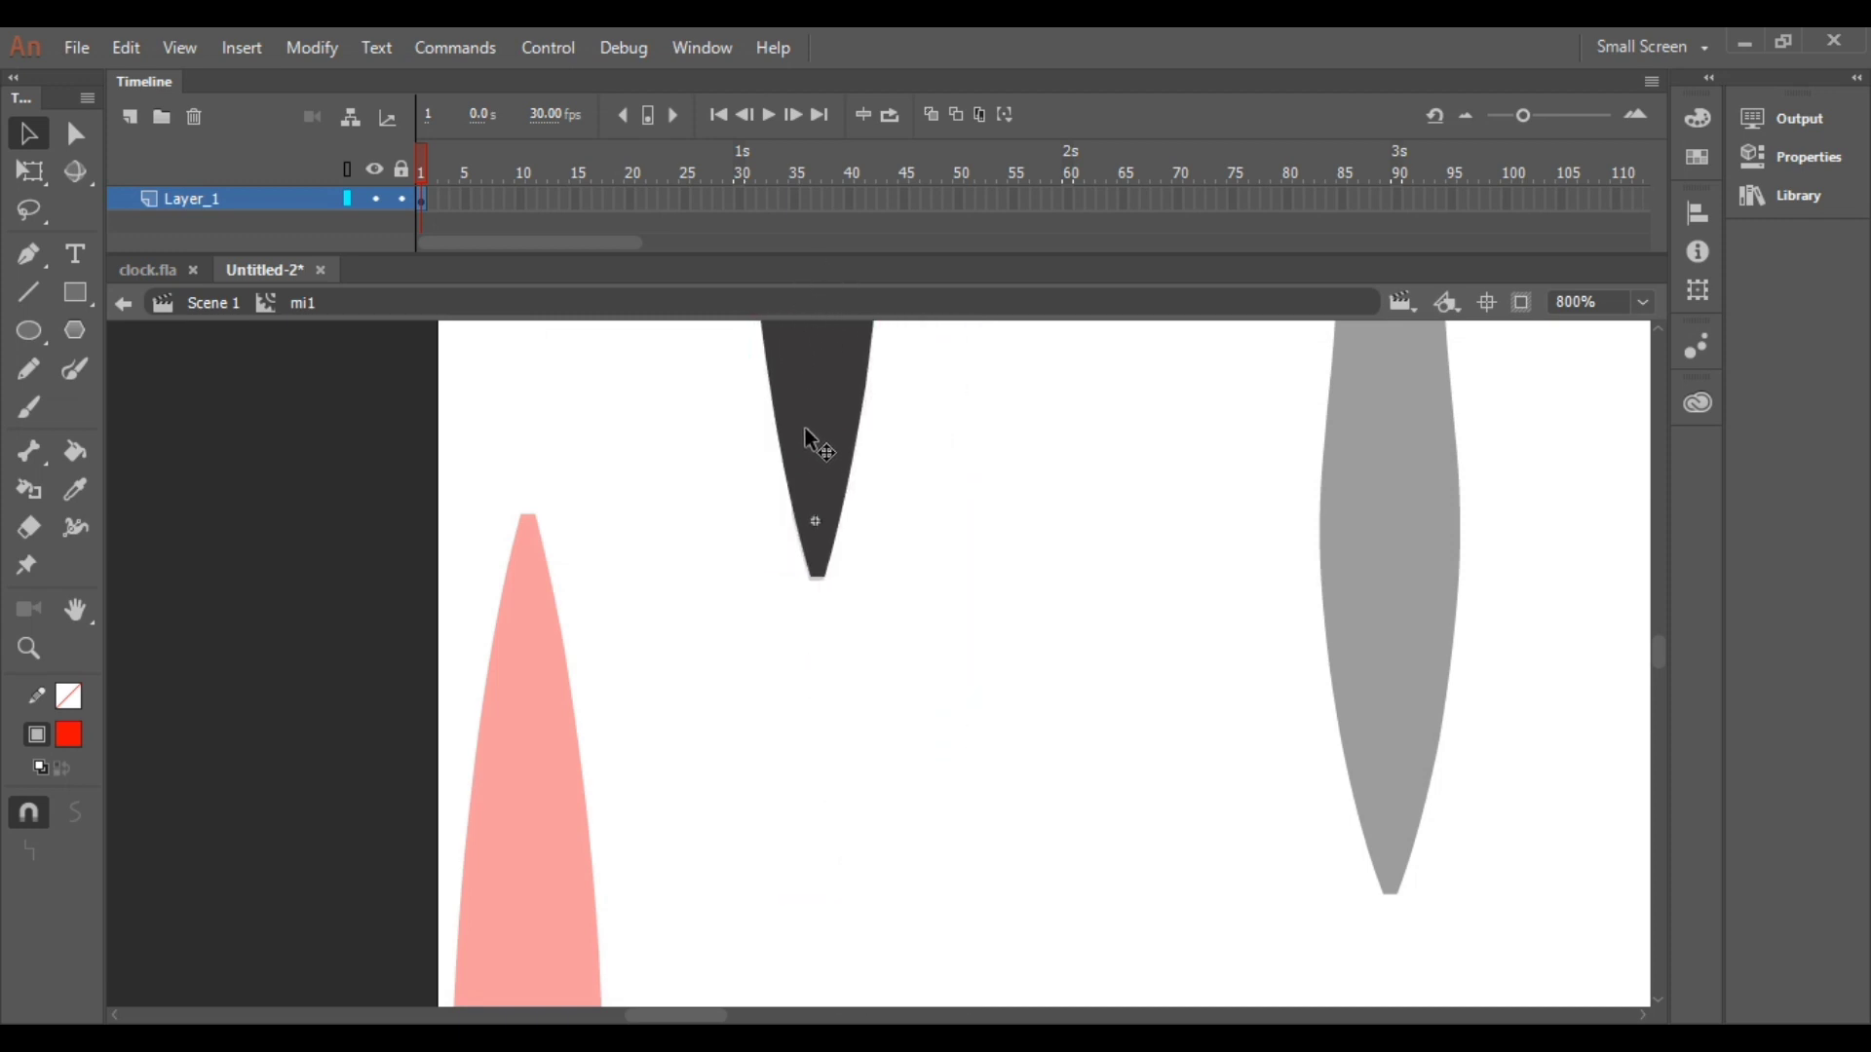
Fine-tune the longer dark hand so its lower tip is centred on the registration point, and return to Scene 1.
{"action": "left_click_drag", "start_coordinate": [805, 429], "coordinate": [799, 419]}
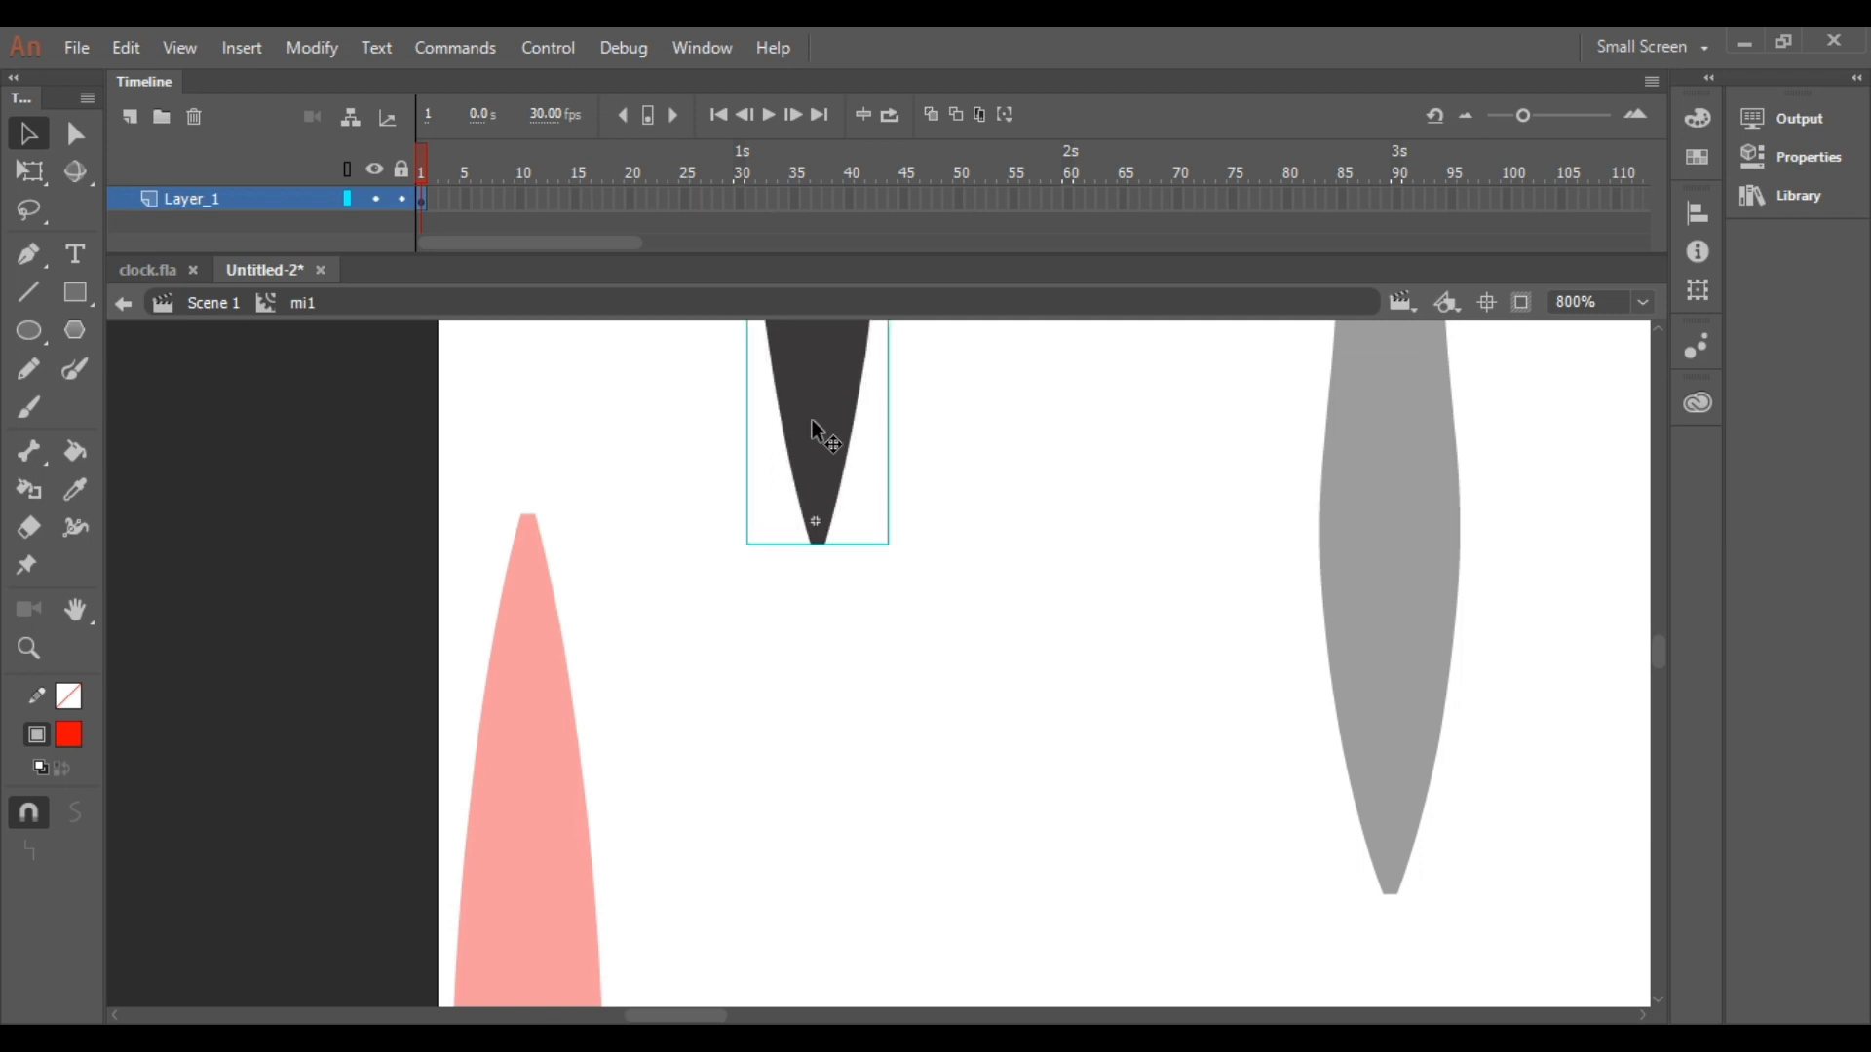
{"action": "left_click_drag", "start_coordinate": [805, 419], "coordinate": [809, 419]}
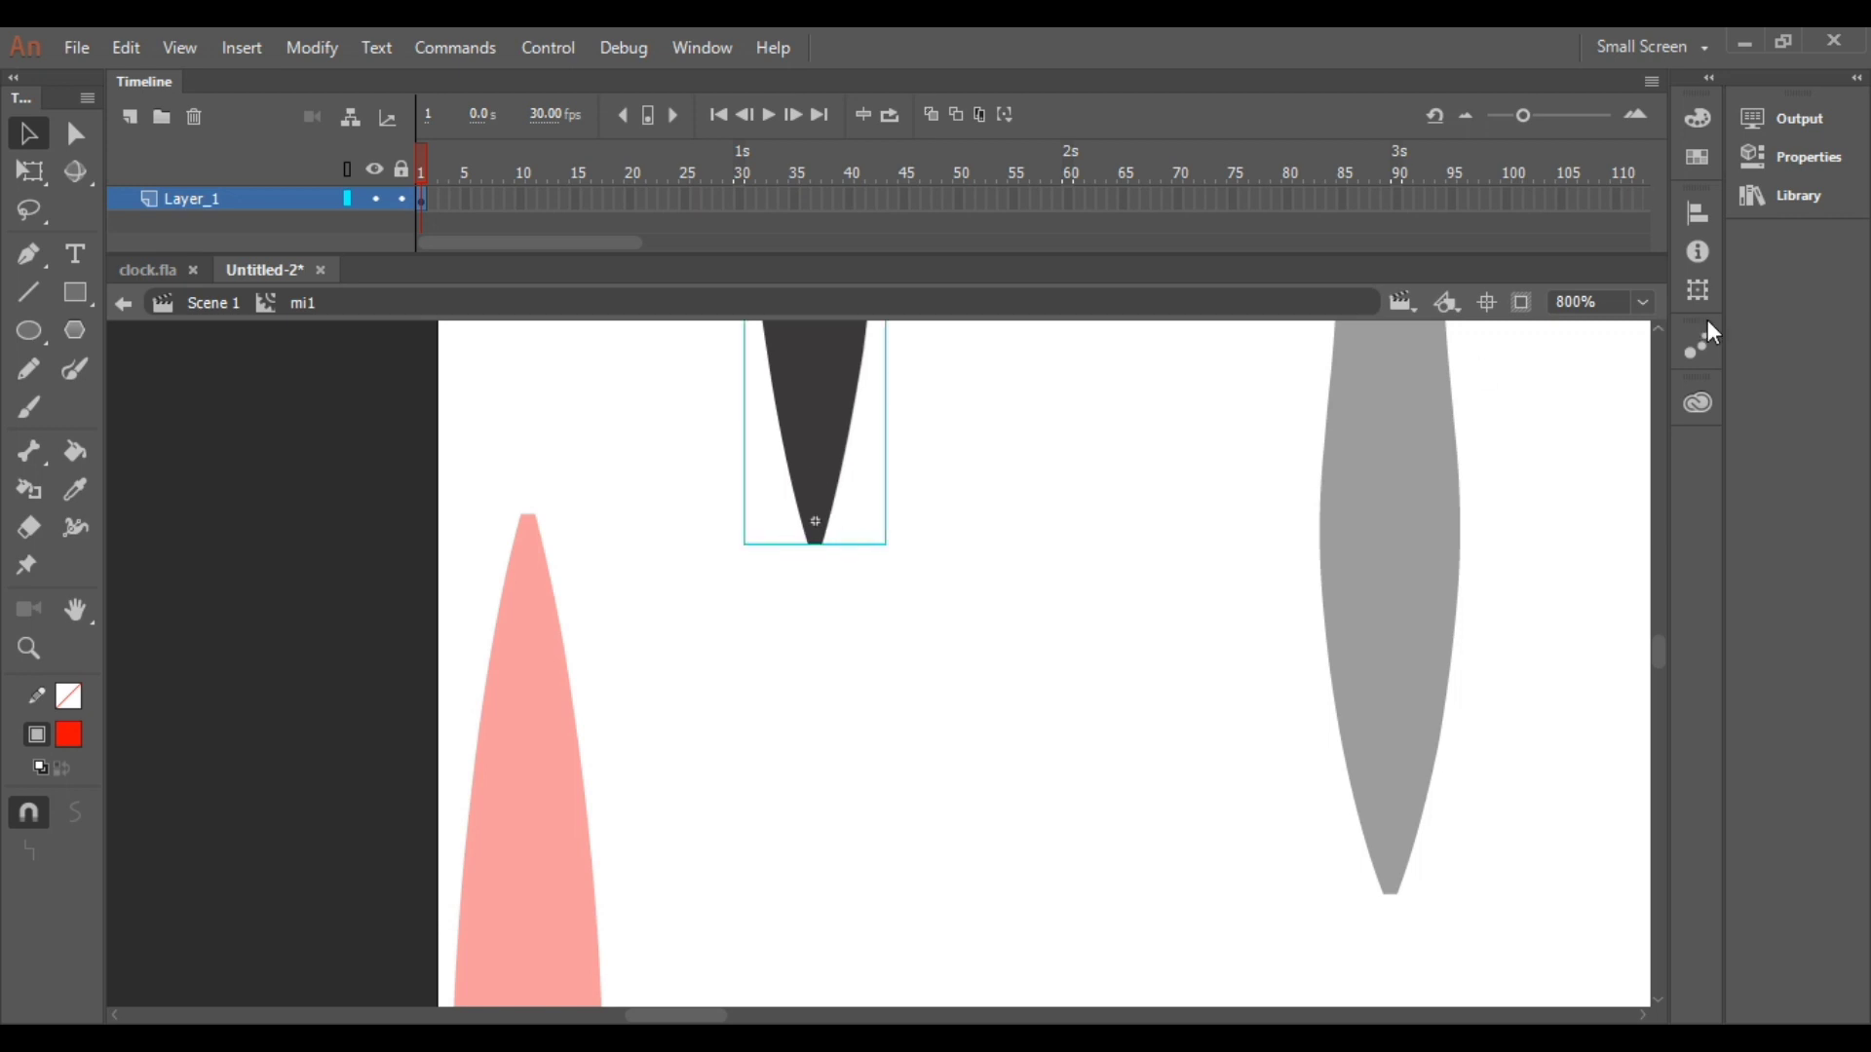
{"action": "left_click", "coordinate": [1642, 302]}
{"action": "left_click", "coordinate": [1627, 333]}
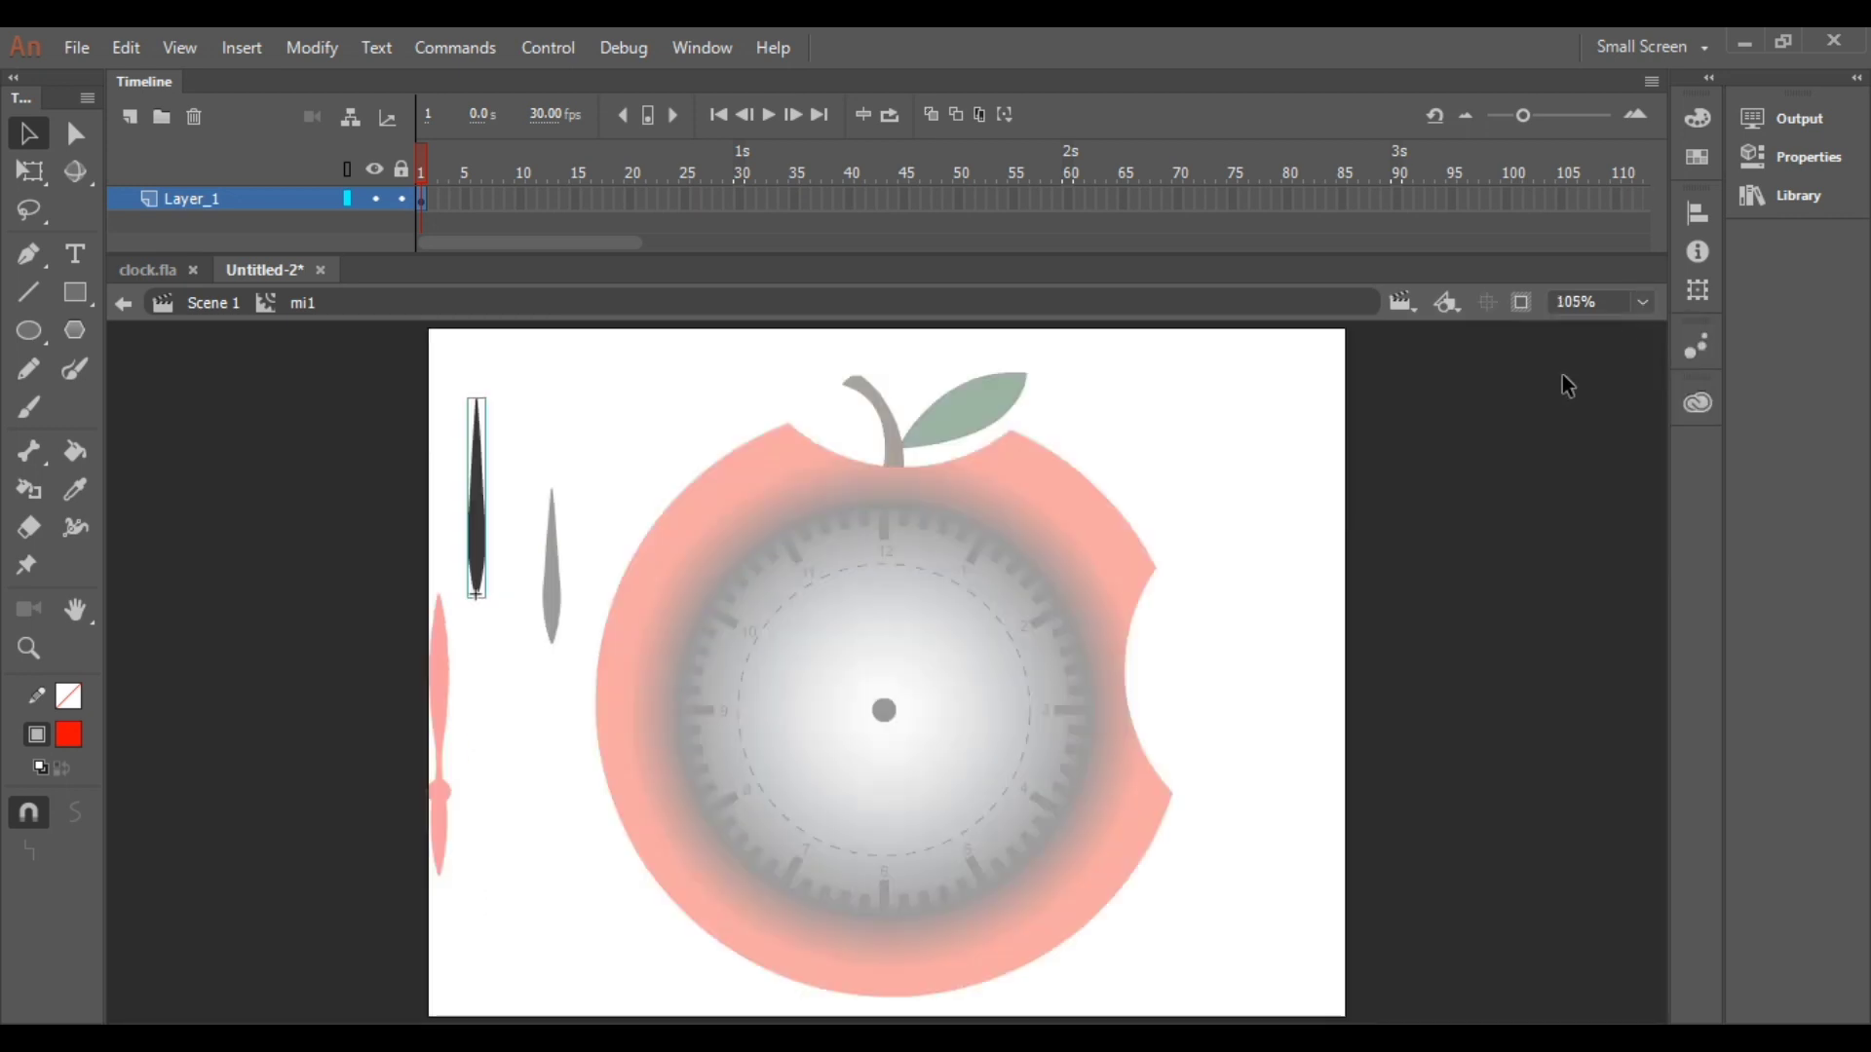
{"action": "key", "text": "Escape"}
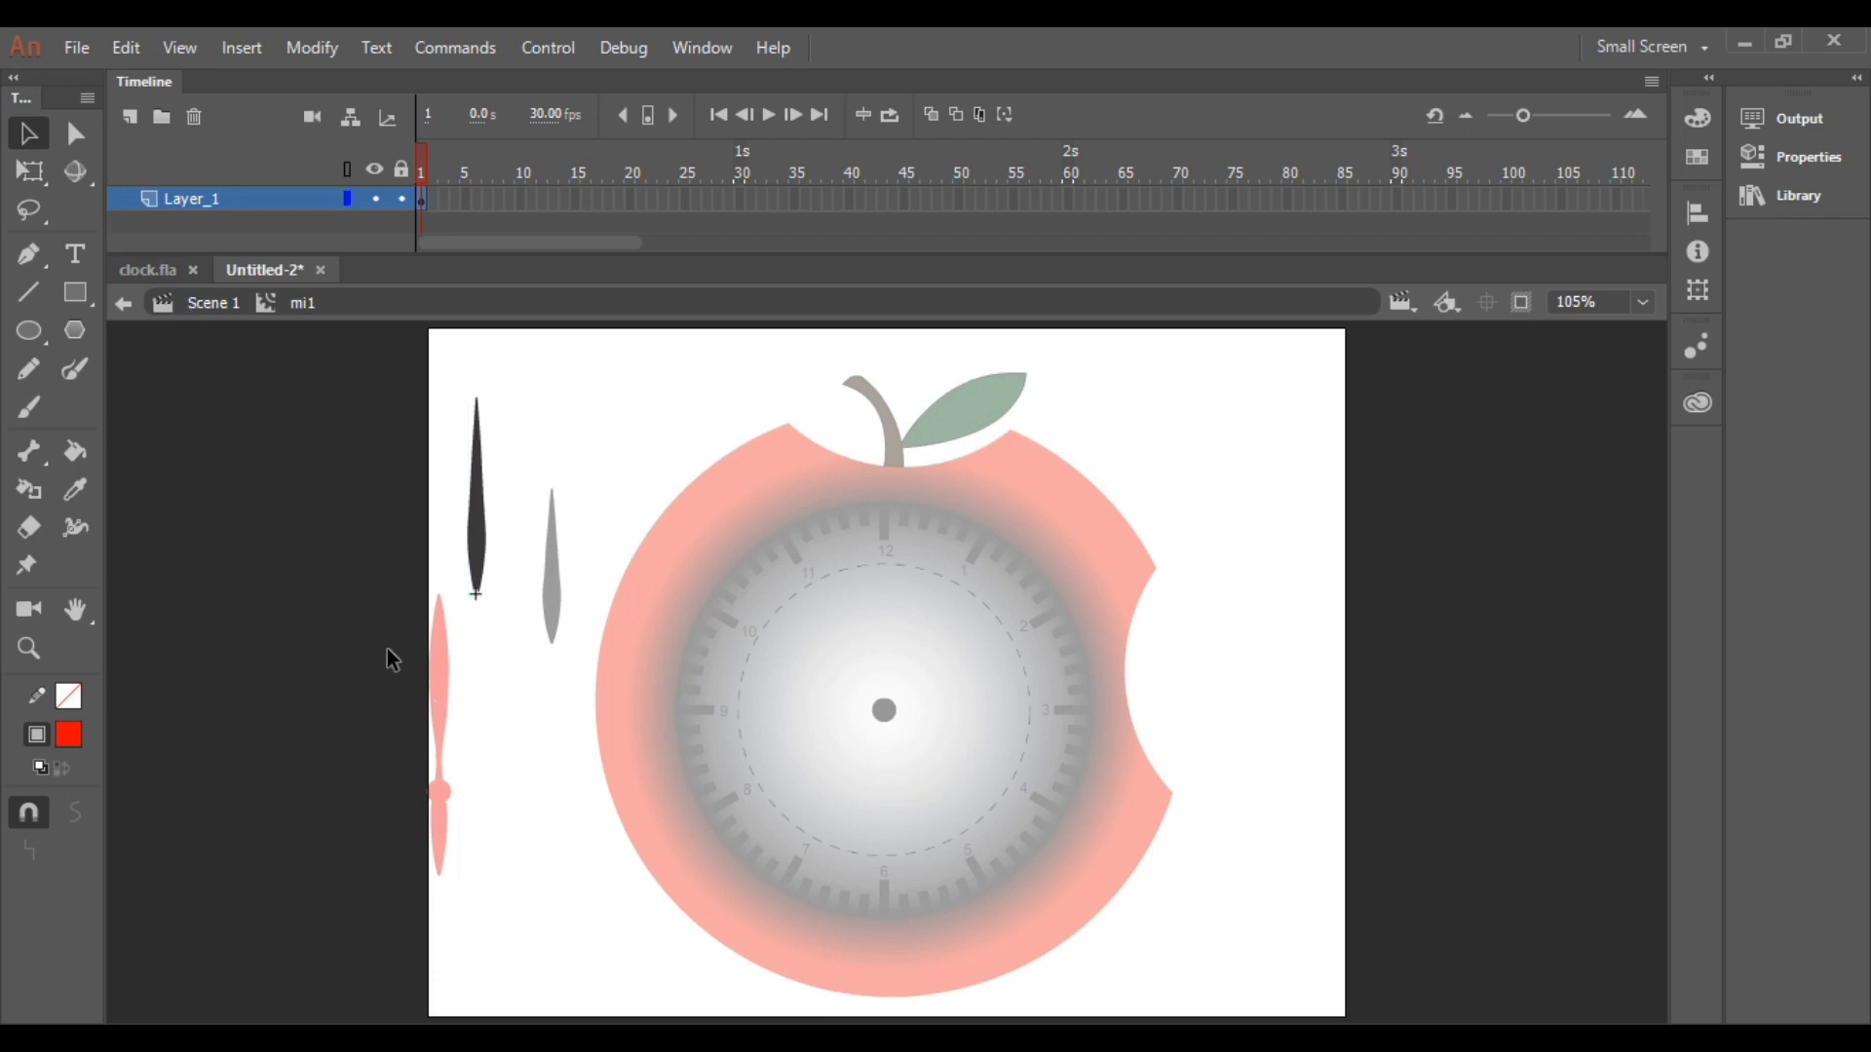
{"action": "double_click", "coordinate": [389, 656]}
Inside the sec1 symbol, centre the red hand's round hub on the registration point, and return to Scene 1.
{"action": "left_click", "coordinate": [442, 674]}
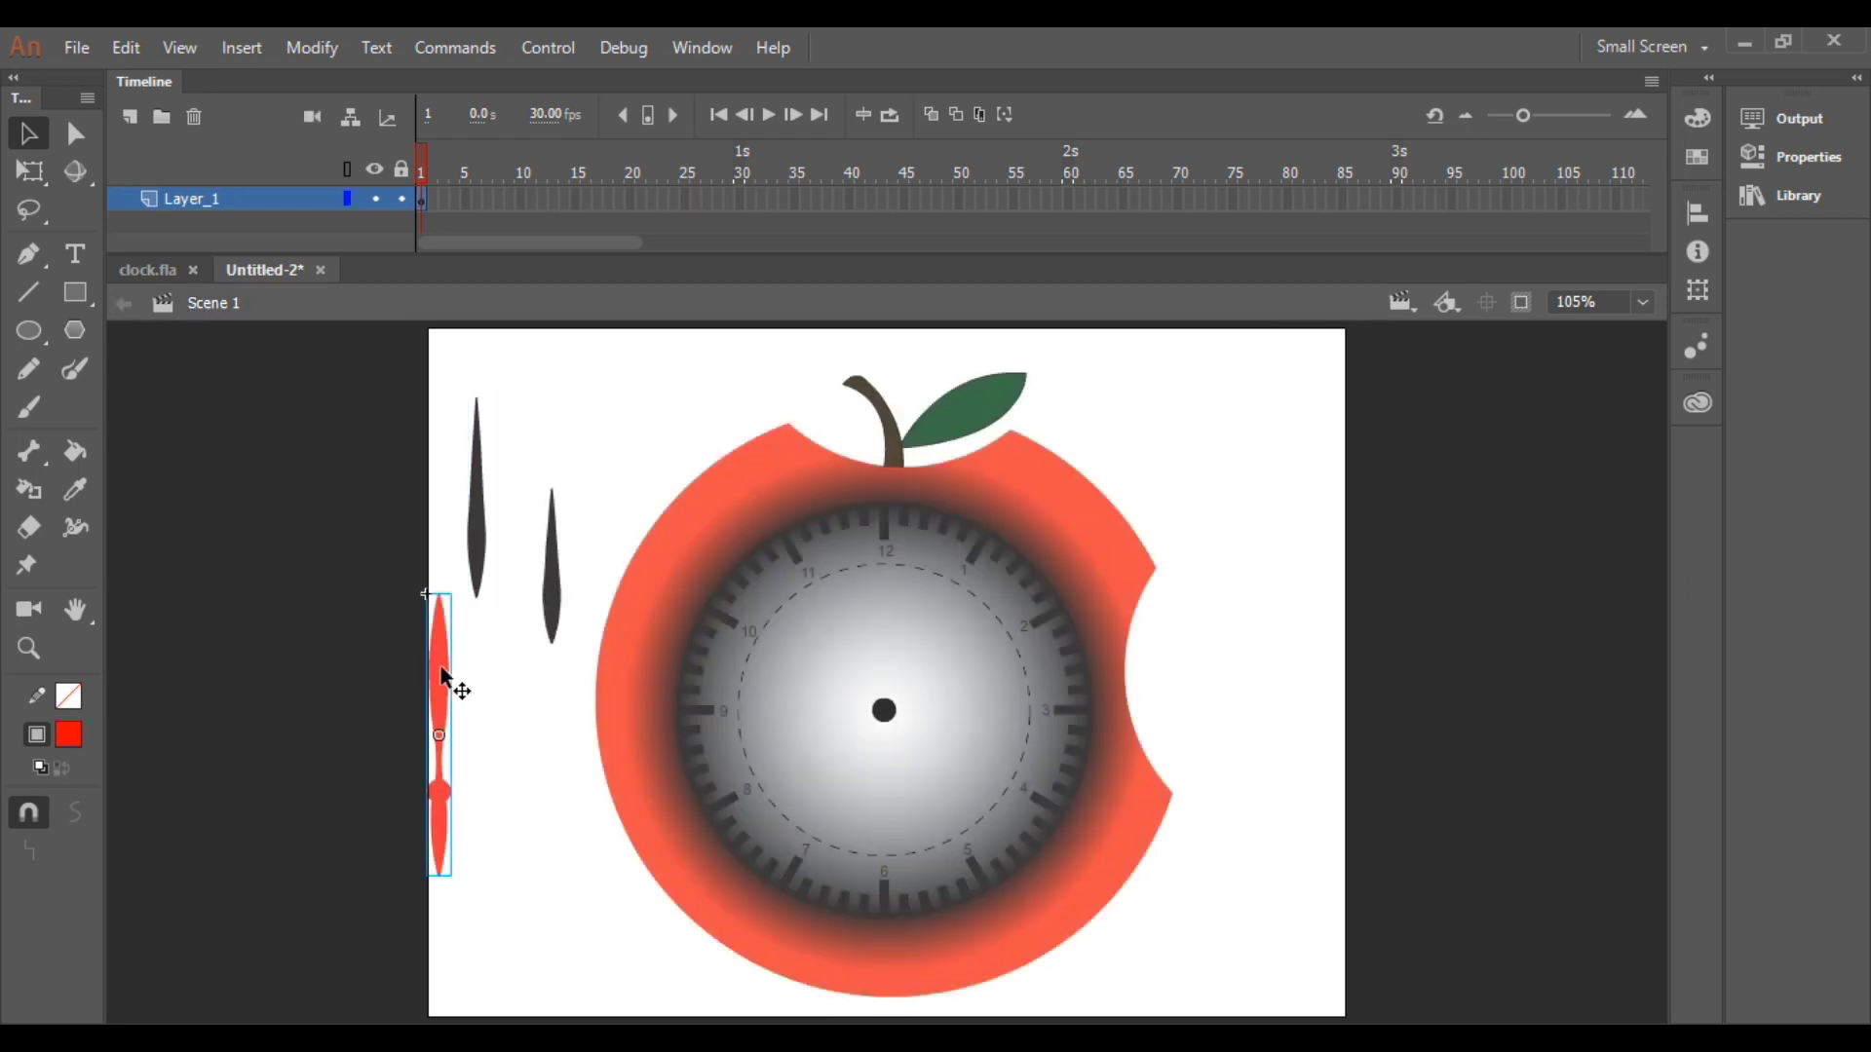
{"action": "double_click", "coordinate": [441, 674]}
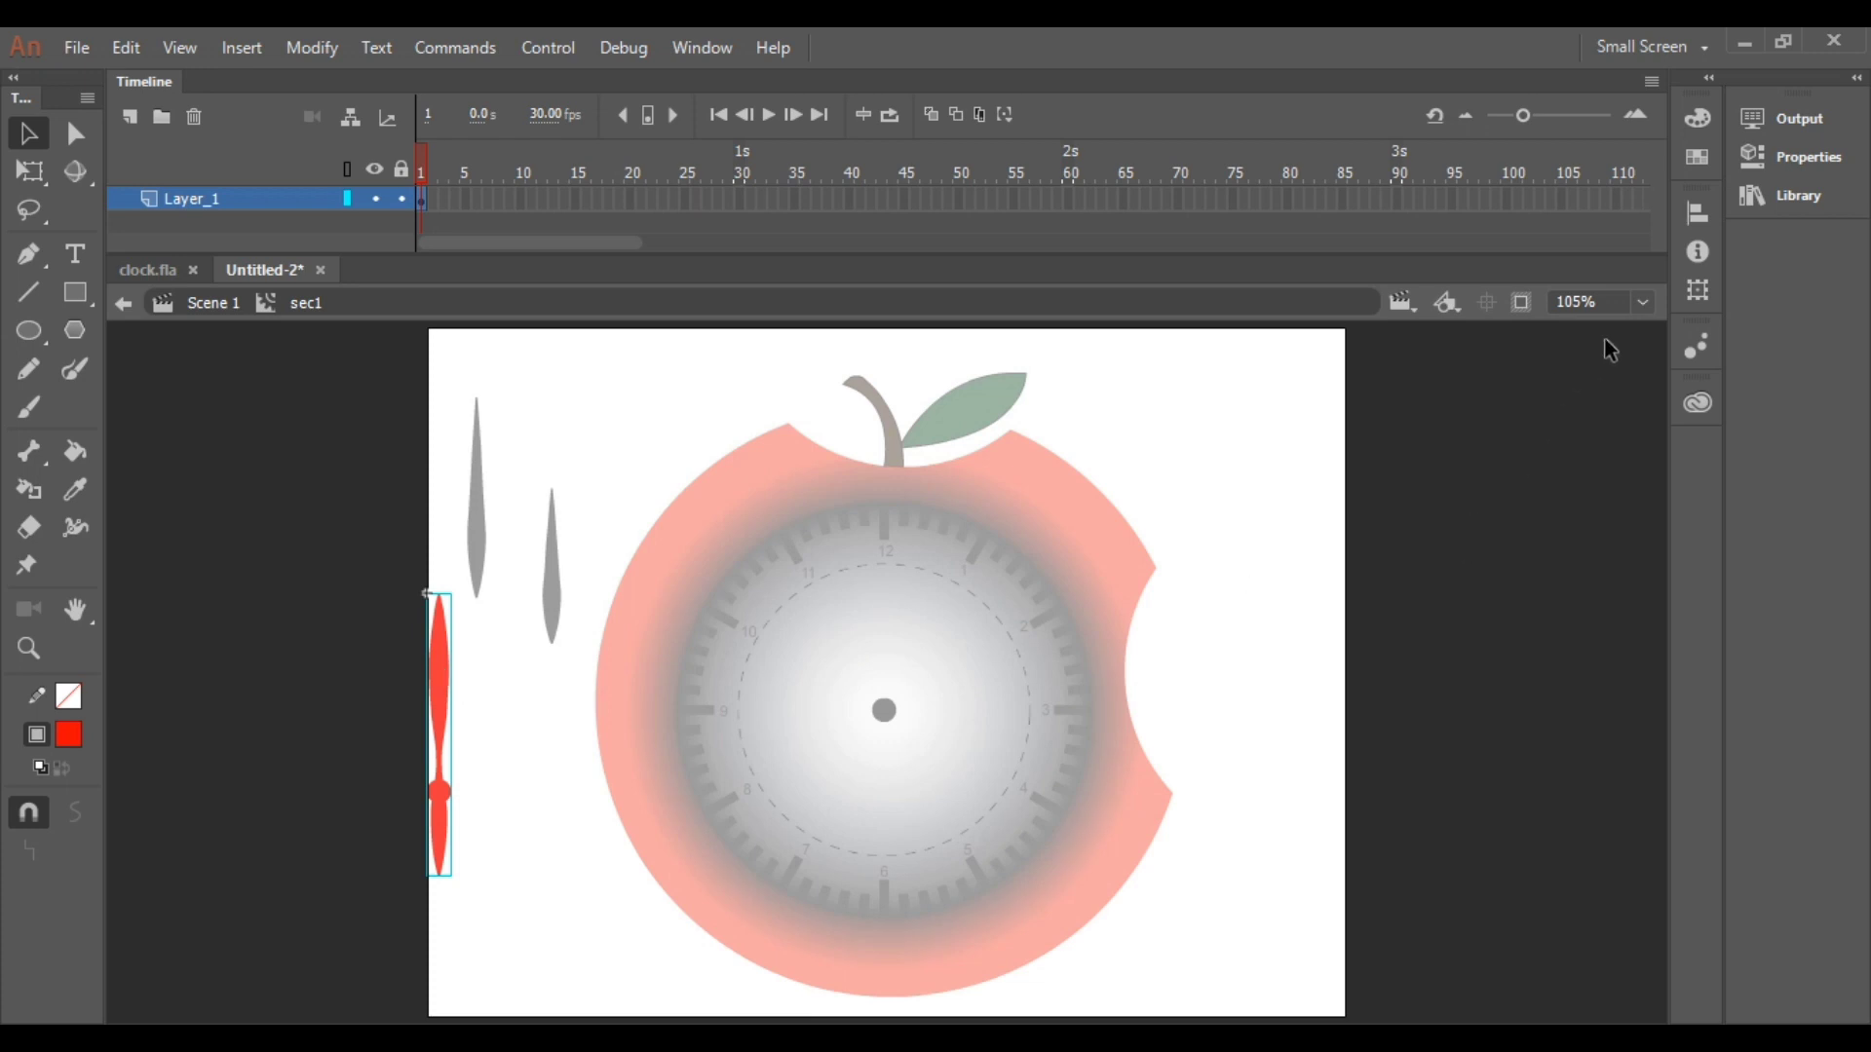
{"action": "left_click", "coordinate": [1644, 304]}
{"action": "left_click", "coordinate": [1600, 573]}
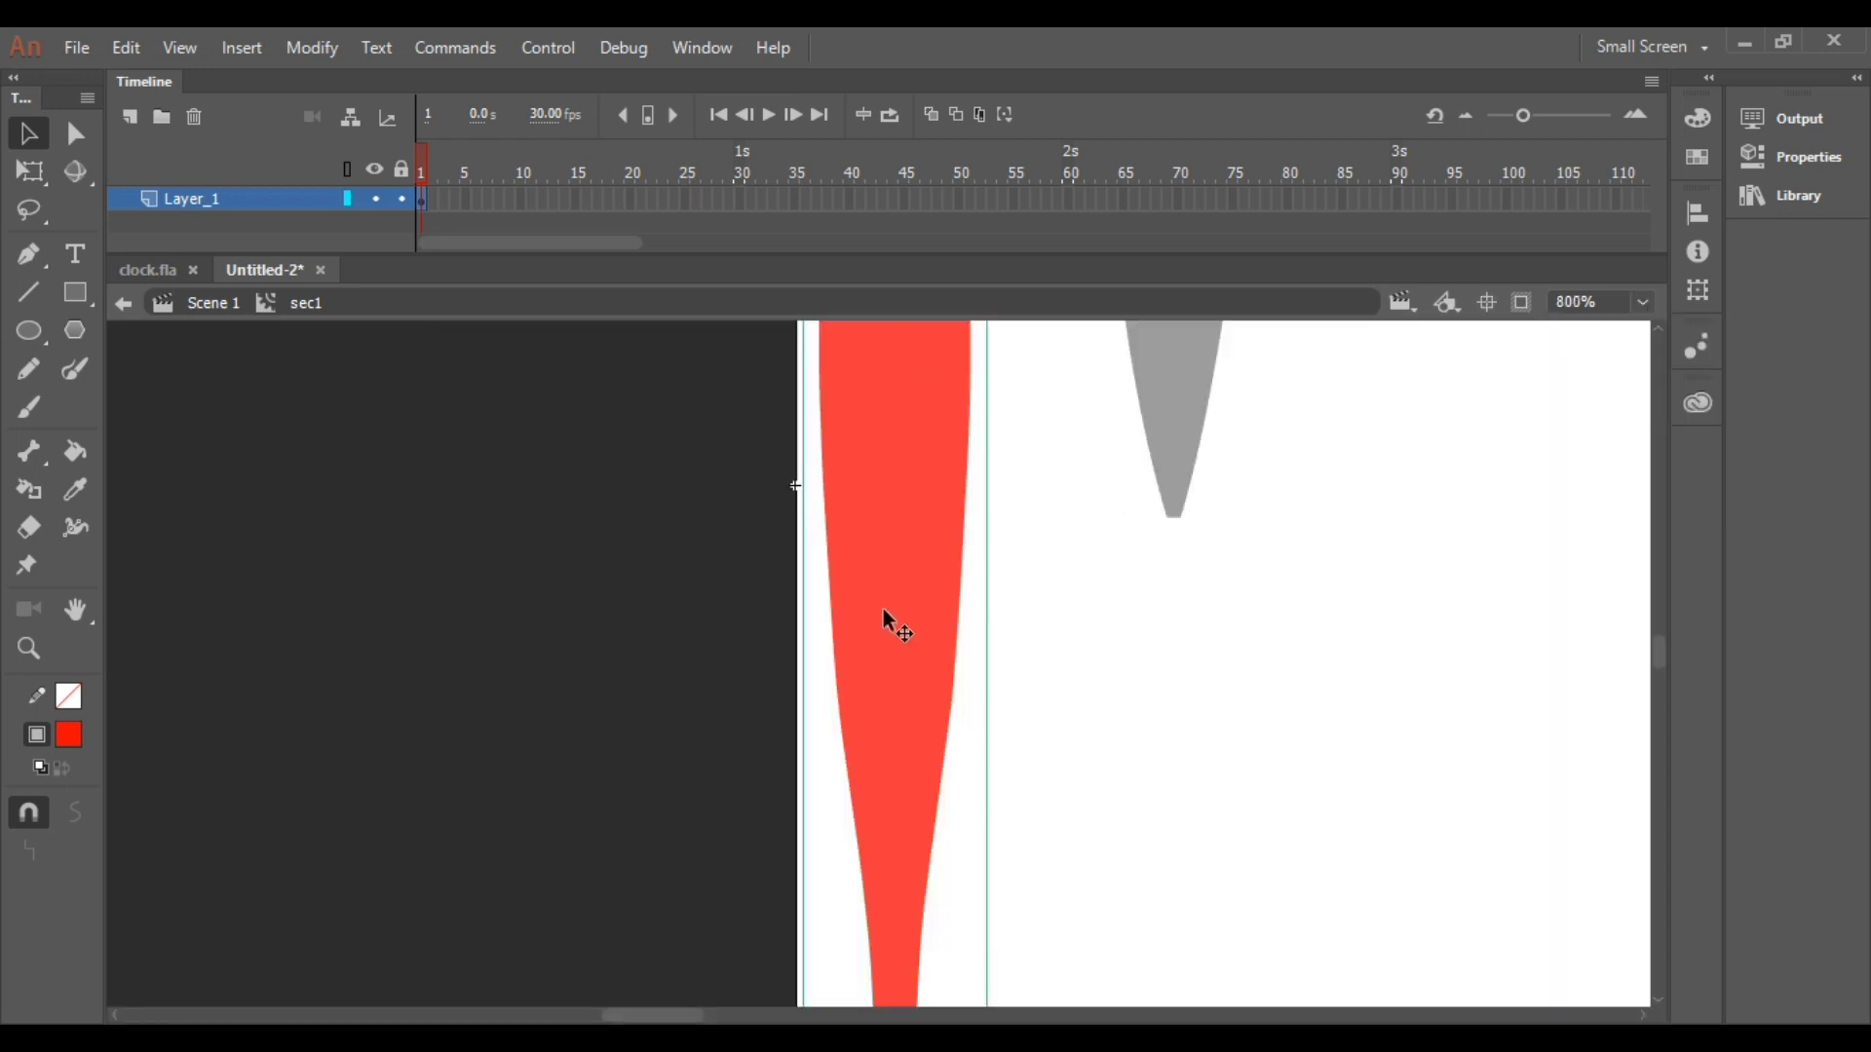
{"action": "left_click_drag", "start_coordinate": [859, 510], "coordinate": [848, 190]}
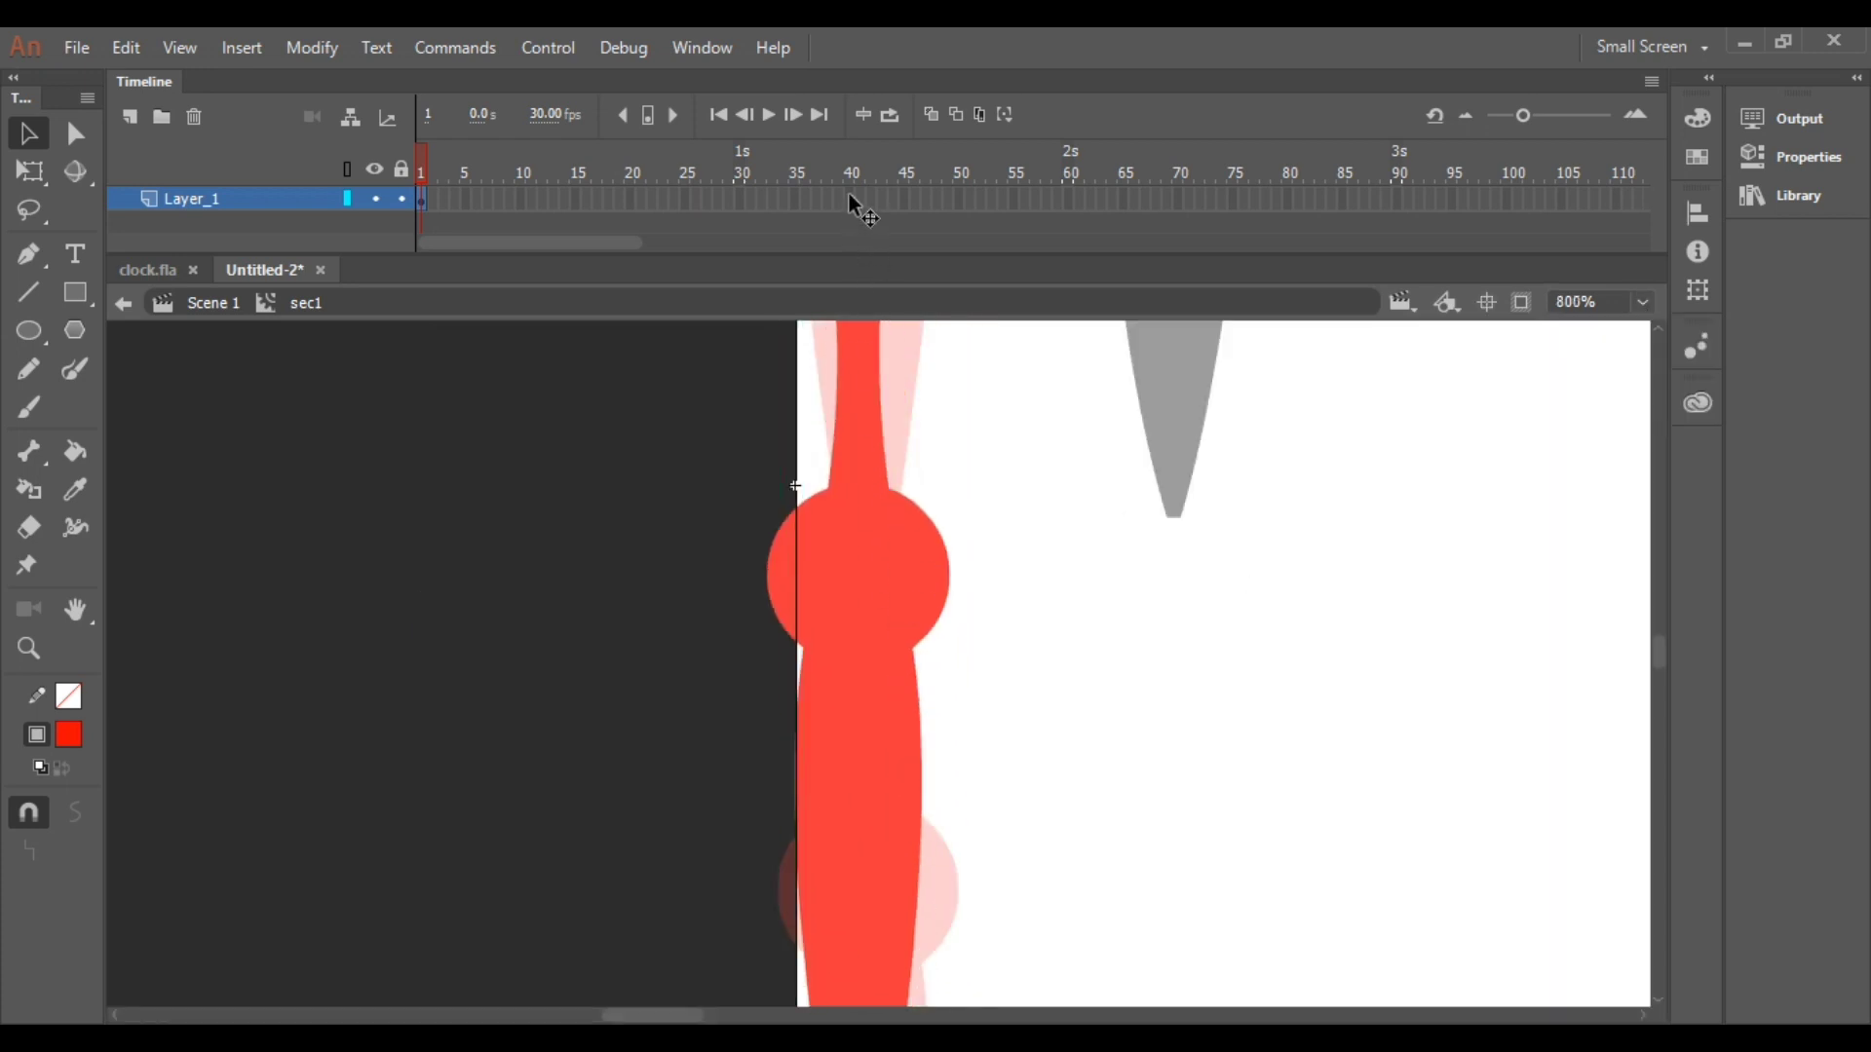
{"action": "left_click_drag", "start_coordinate": [850, 666], "coordinate": [791, 577]}
{"action": "left_click_drag", "start_coordinate": [819, 501], "coordinate": [812, 499]}
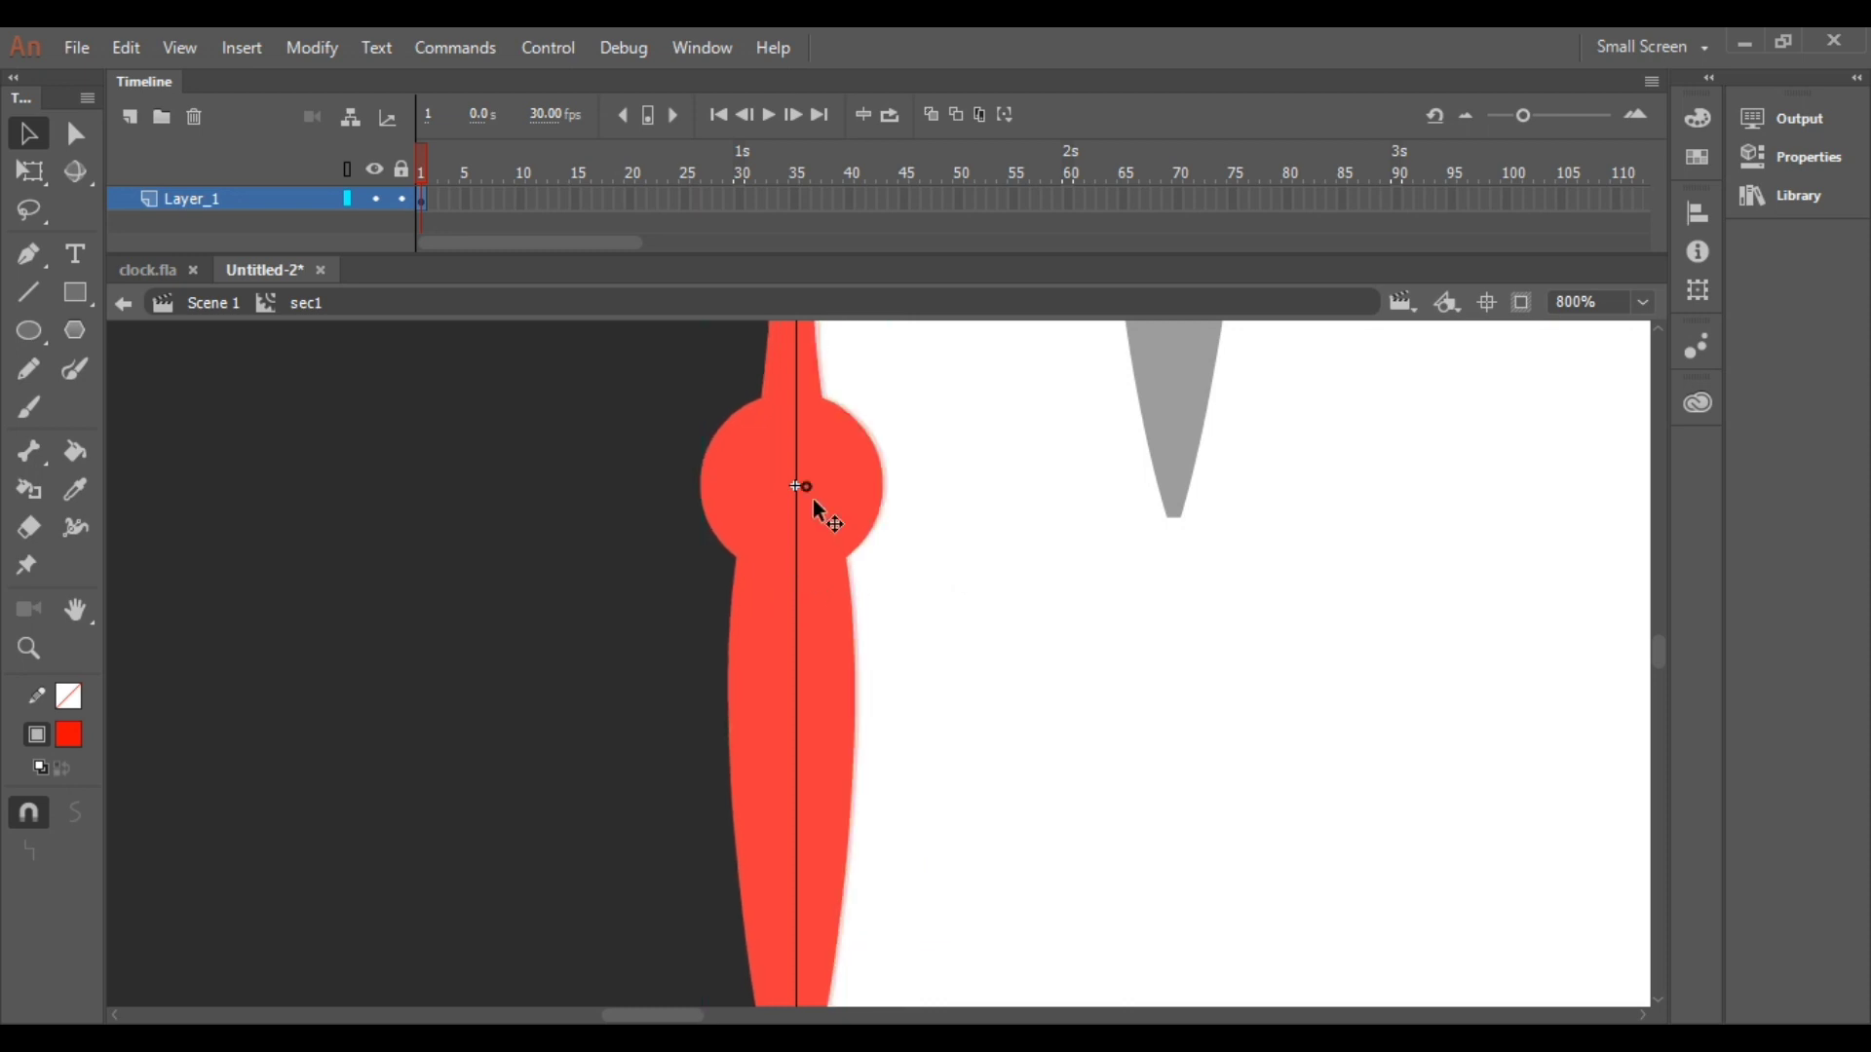
{"action": "left_click", "coordinate": [201, 308]}
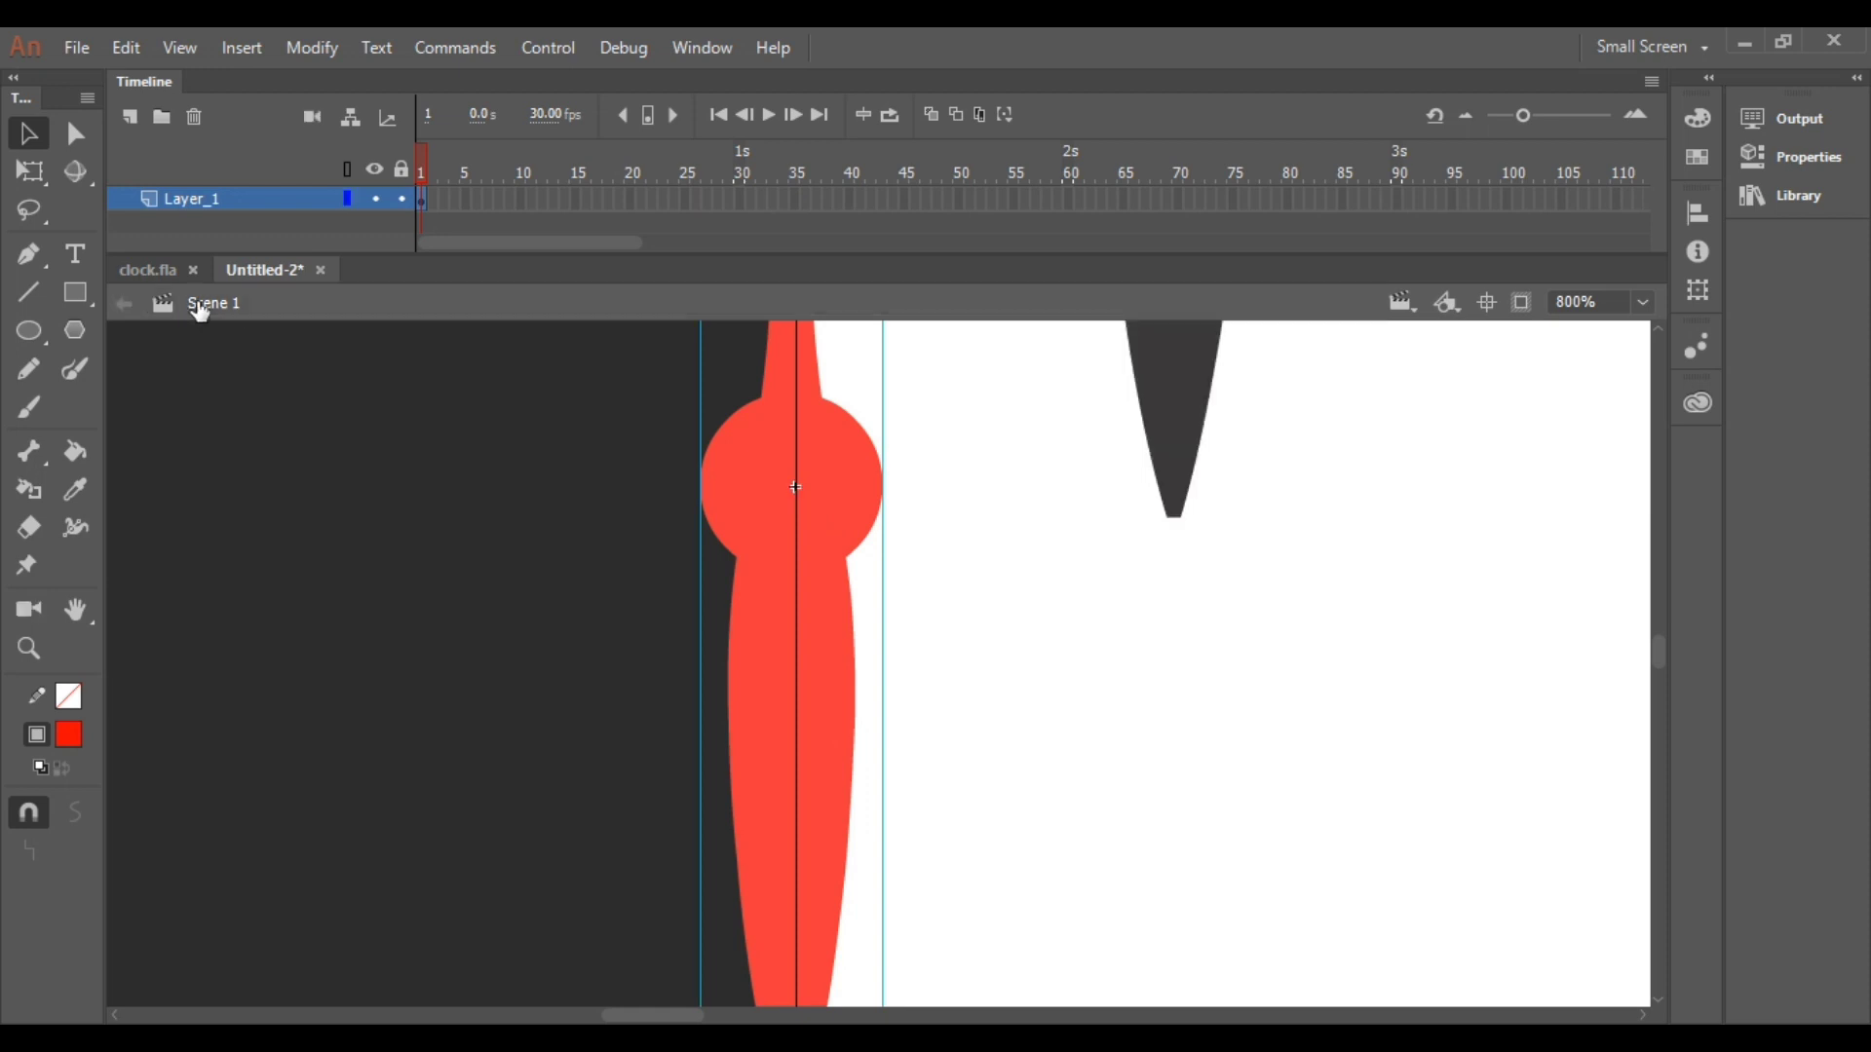
{"action": "left_click", "coordinate": [1642, 303]}
{"action": "left_click", "coordinate": [1625, 351]}
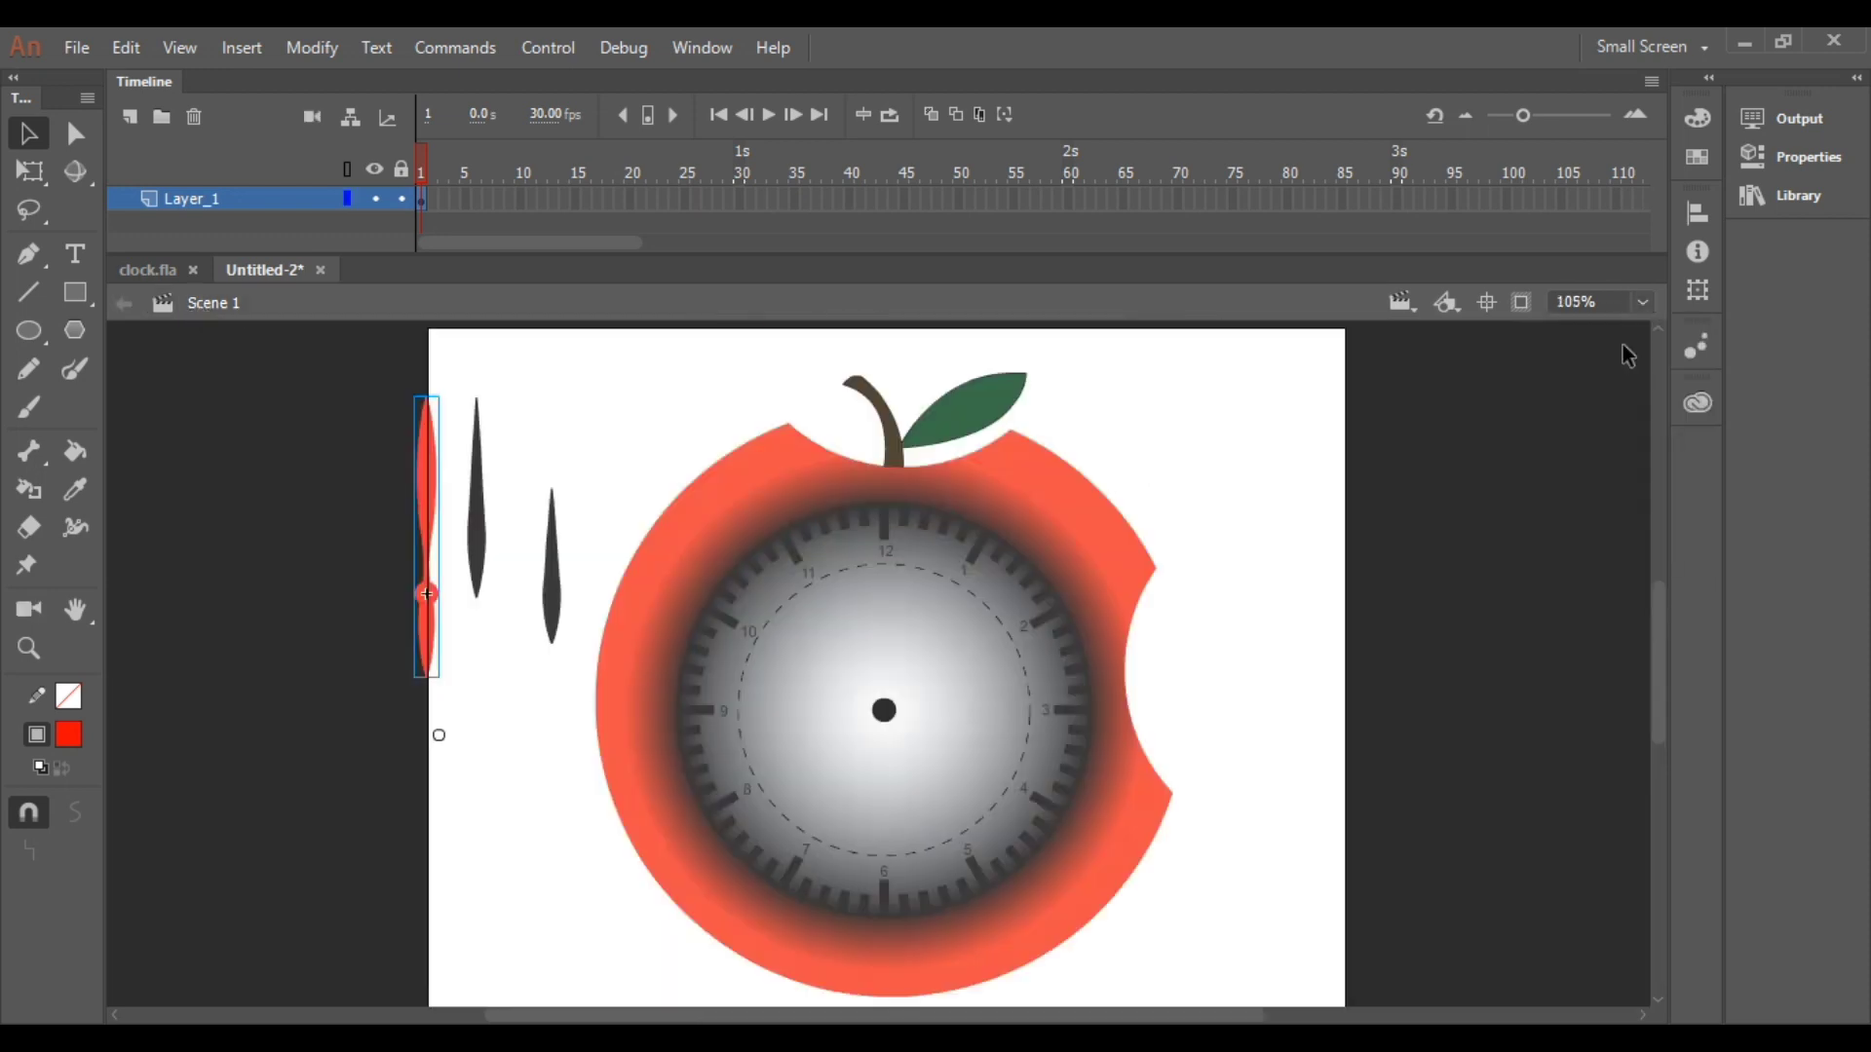
Place the short dark hand on the dial pointing at 12, with its base on the clock's centre dot.
{"action": "left_click", "coordinate": [1220, 541]}
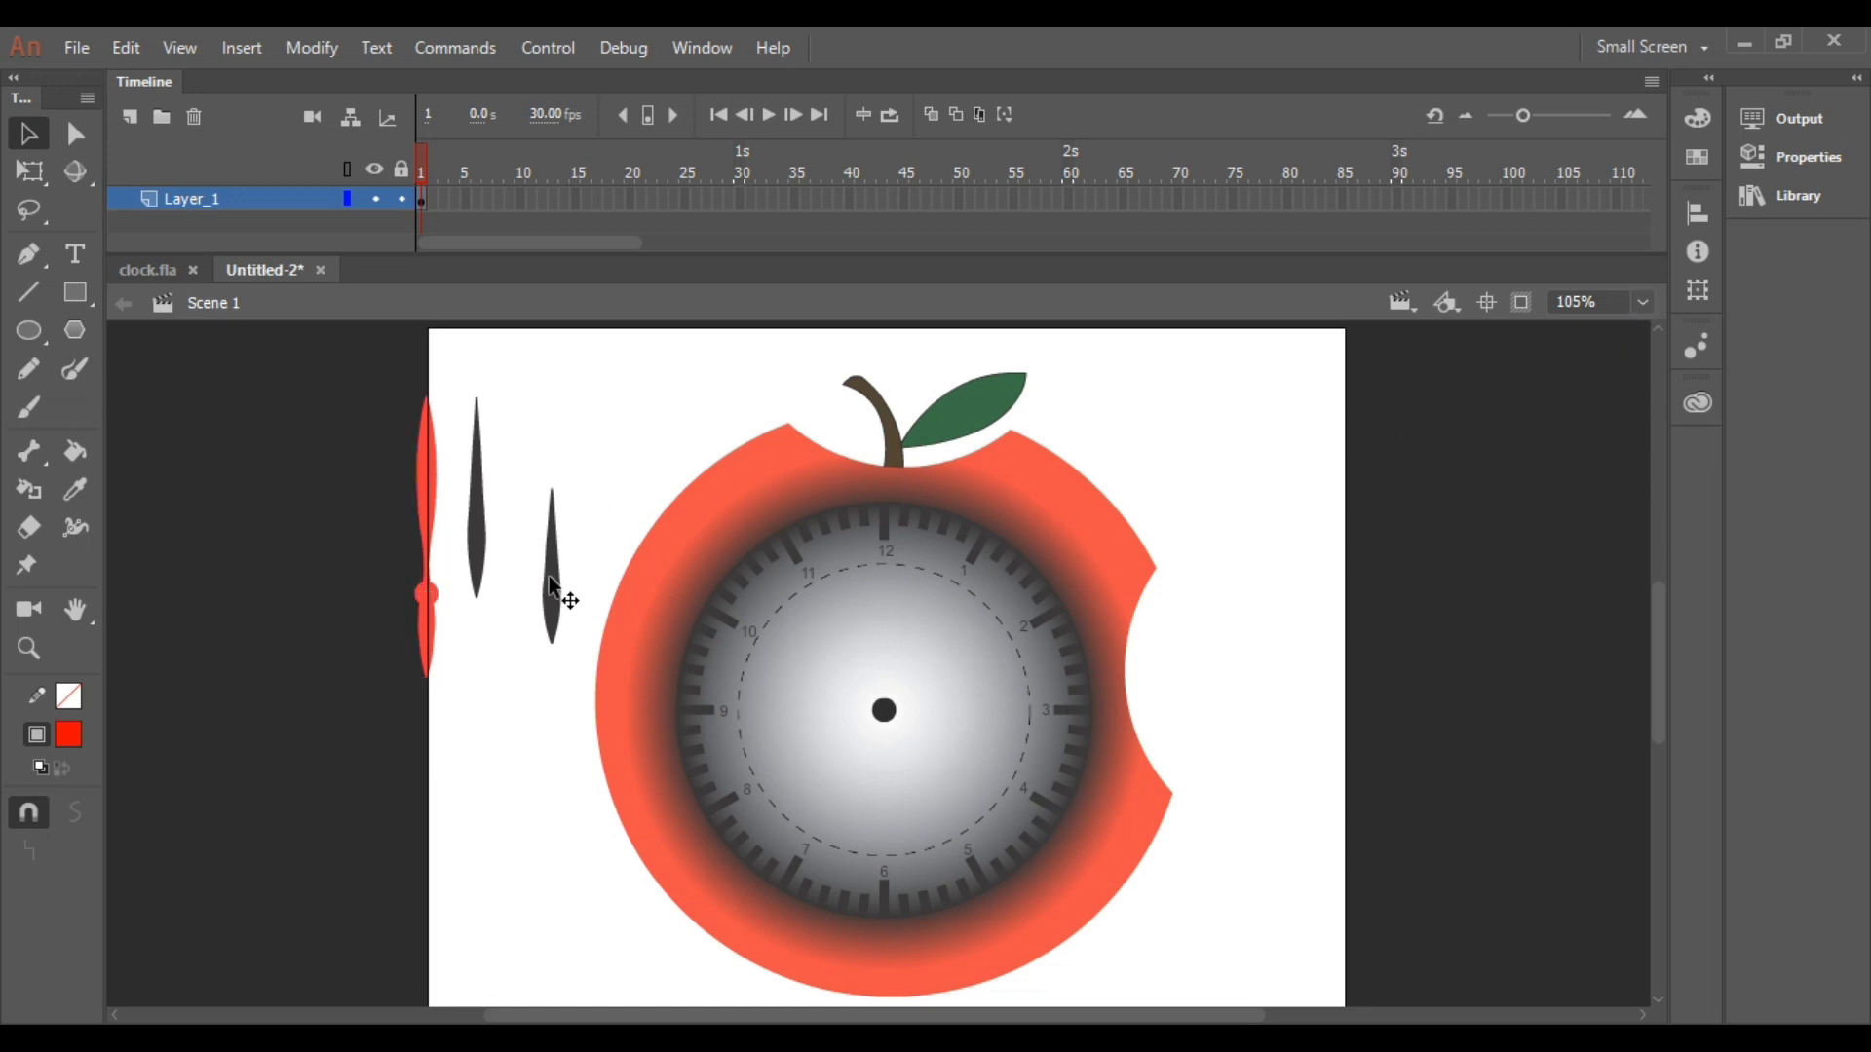
{"action": "left_click_drag", "start_coordinate": [553, 581], "coordinate": [886, 652]}
{"action": "left_click", "coordinate": [890, 661]}
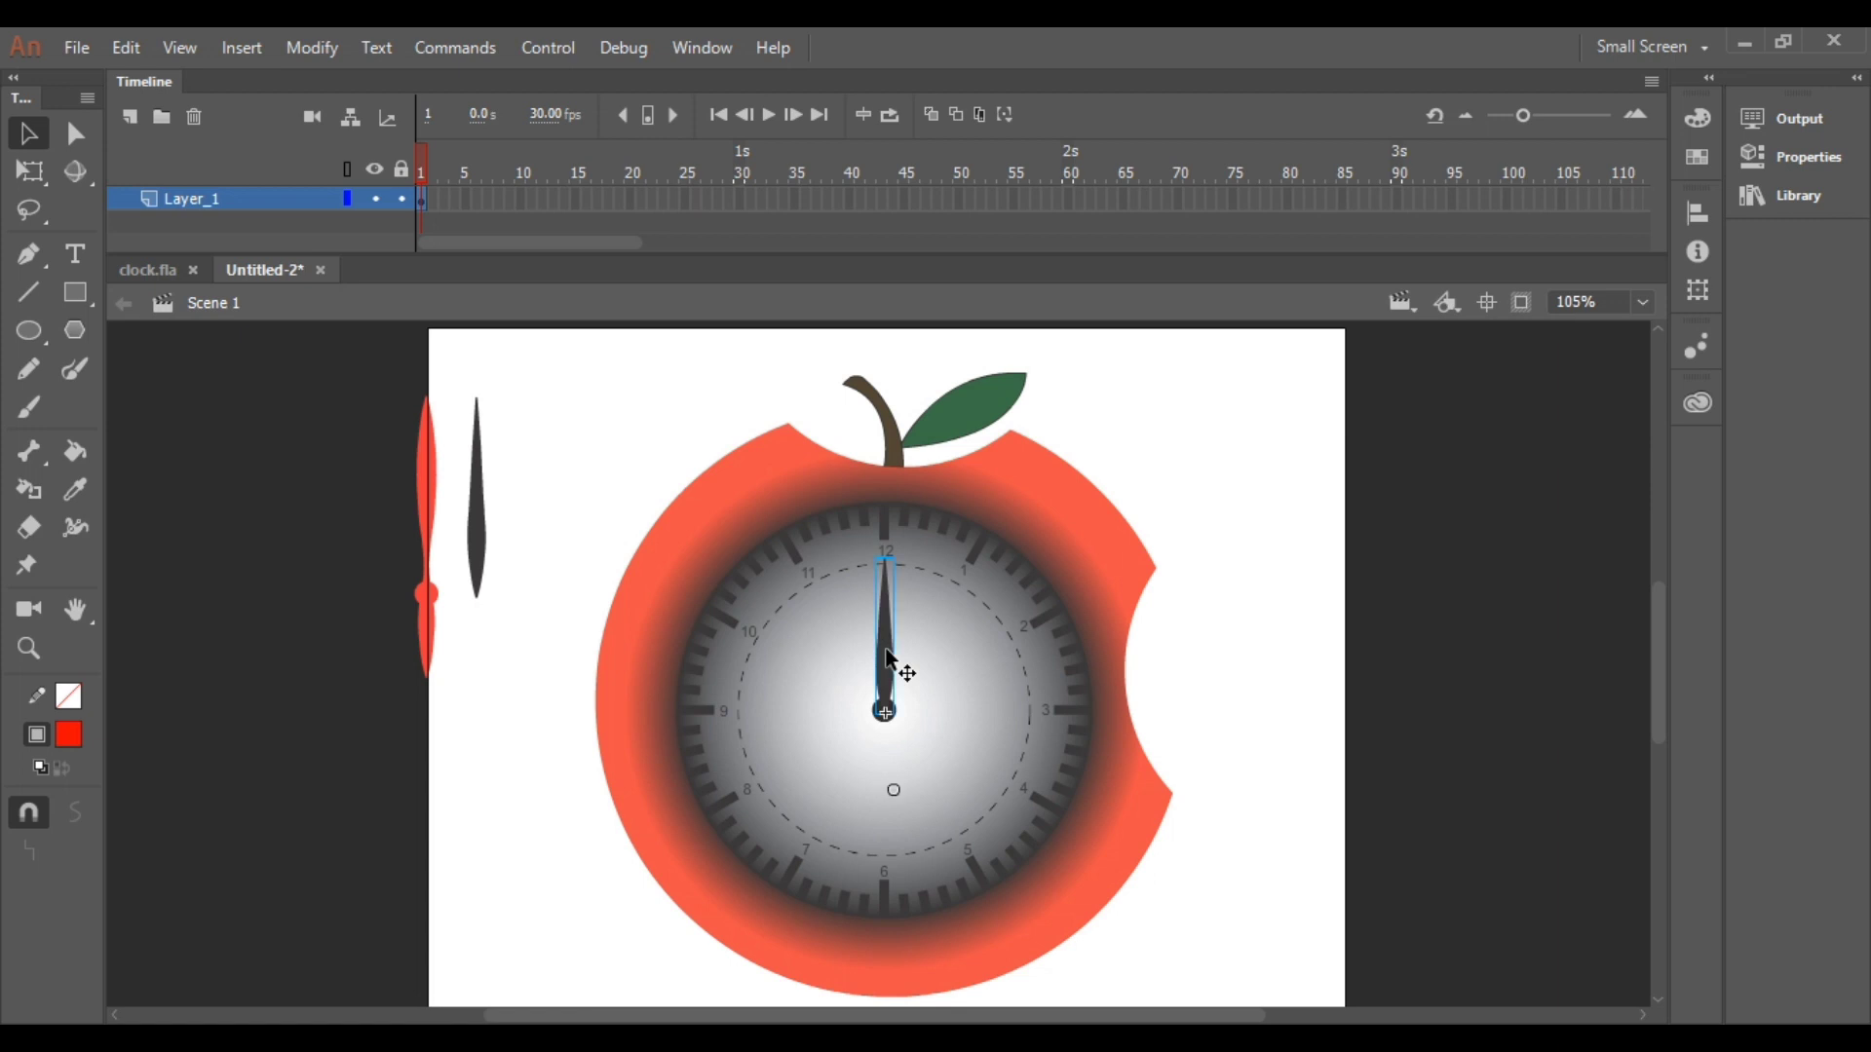
{"action": "key", "text": "Up"}
{"action": "key", "text": "Up"}
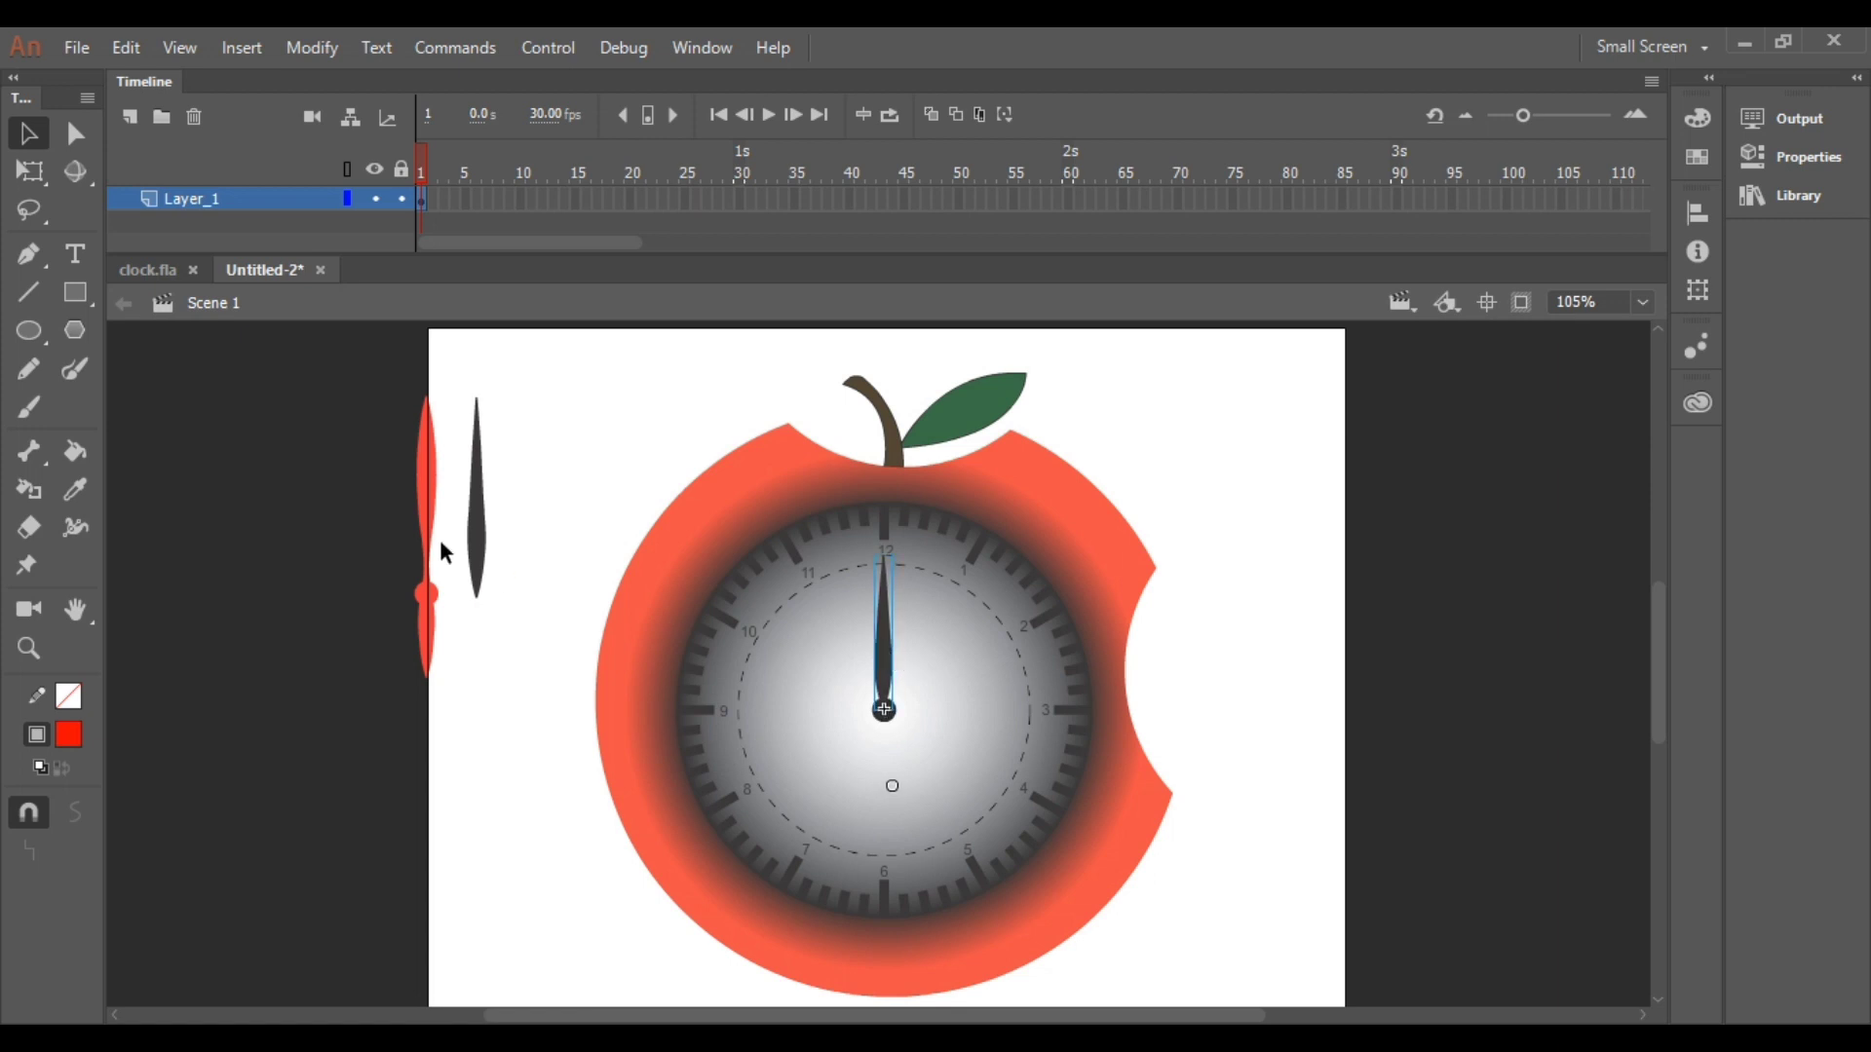
Place the longer dark hand and the red hand on the dial with their pivot points on the centre dot.
{"action": "left_click", "coordinate": [480, 538]}
{"action": "left_click_drag", "start_coordinate": [480, 539], "coordinate": [886, 645]}
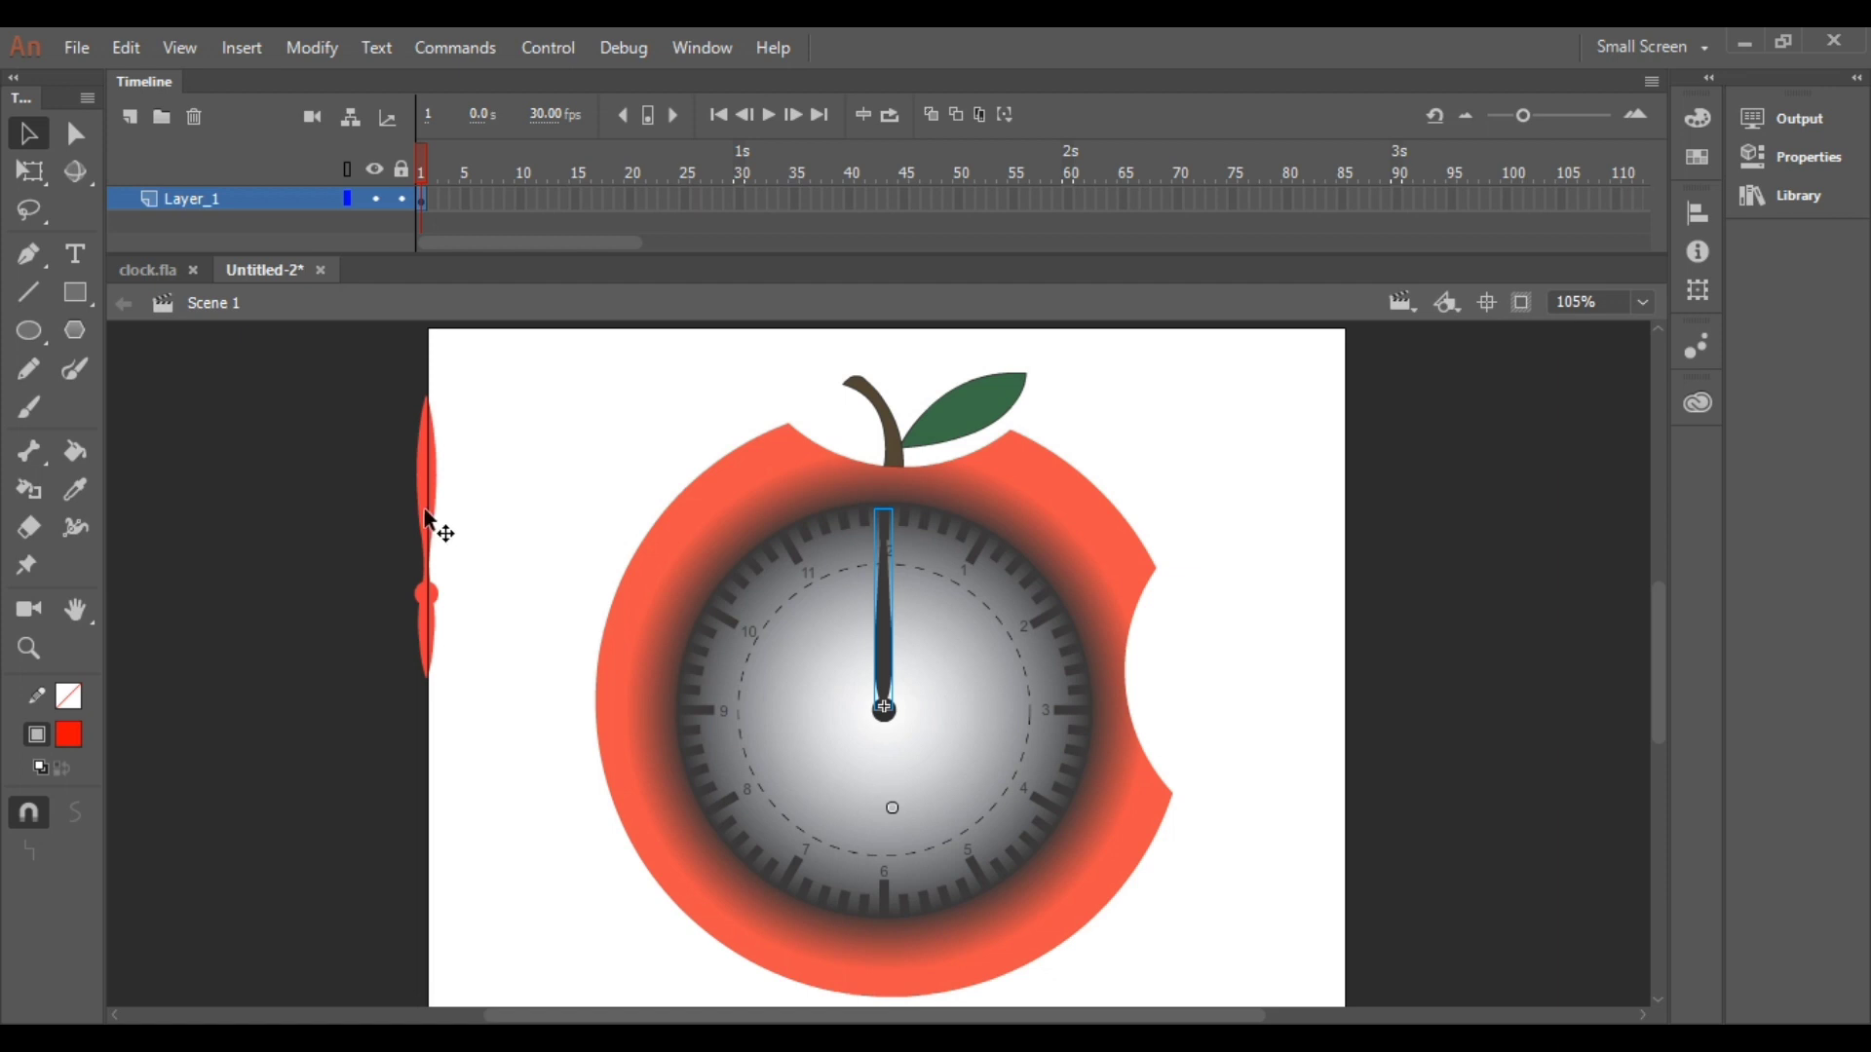
{"action": "left_click_drag", "start_coordinate": [428, 519], "coordinate": [884, 636]}
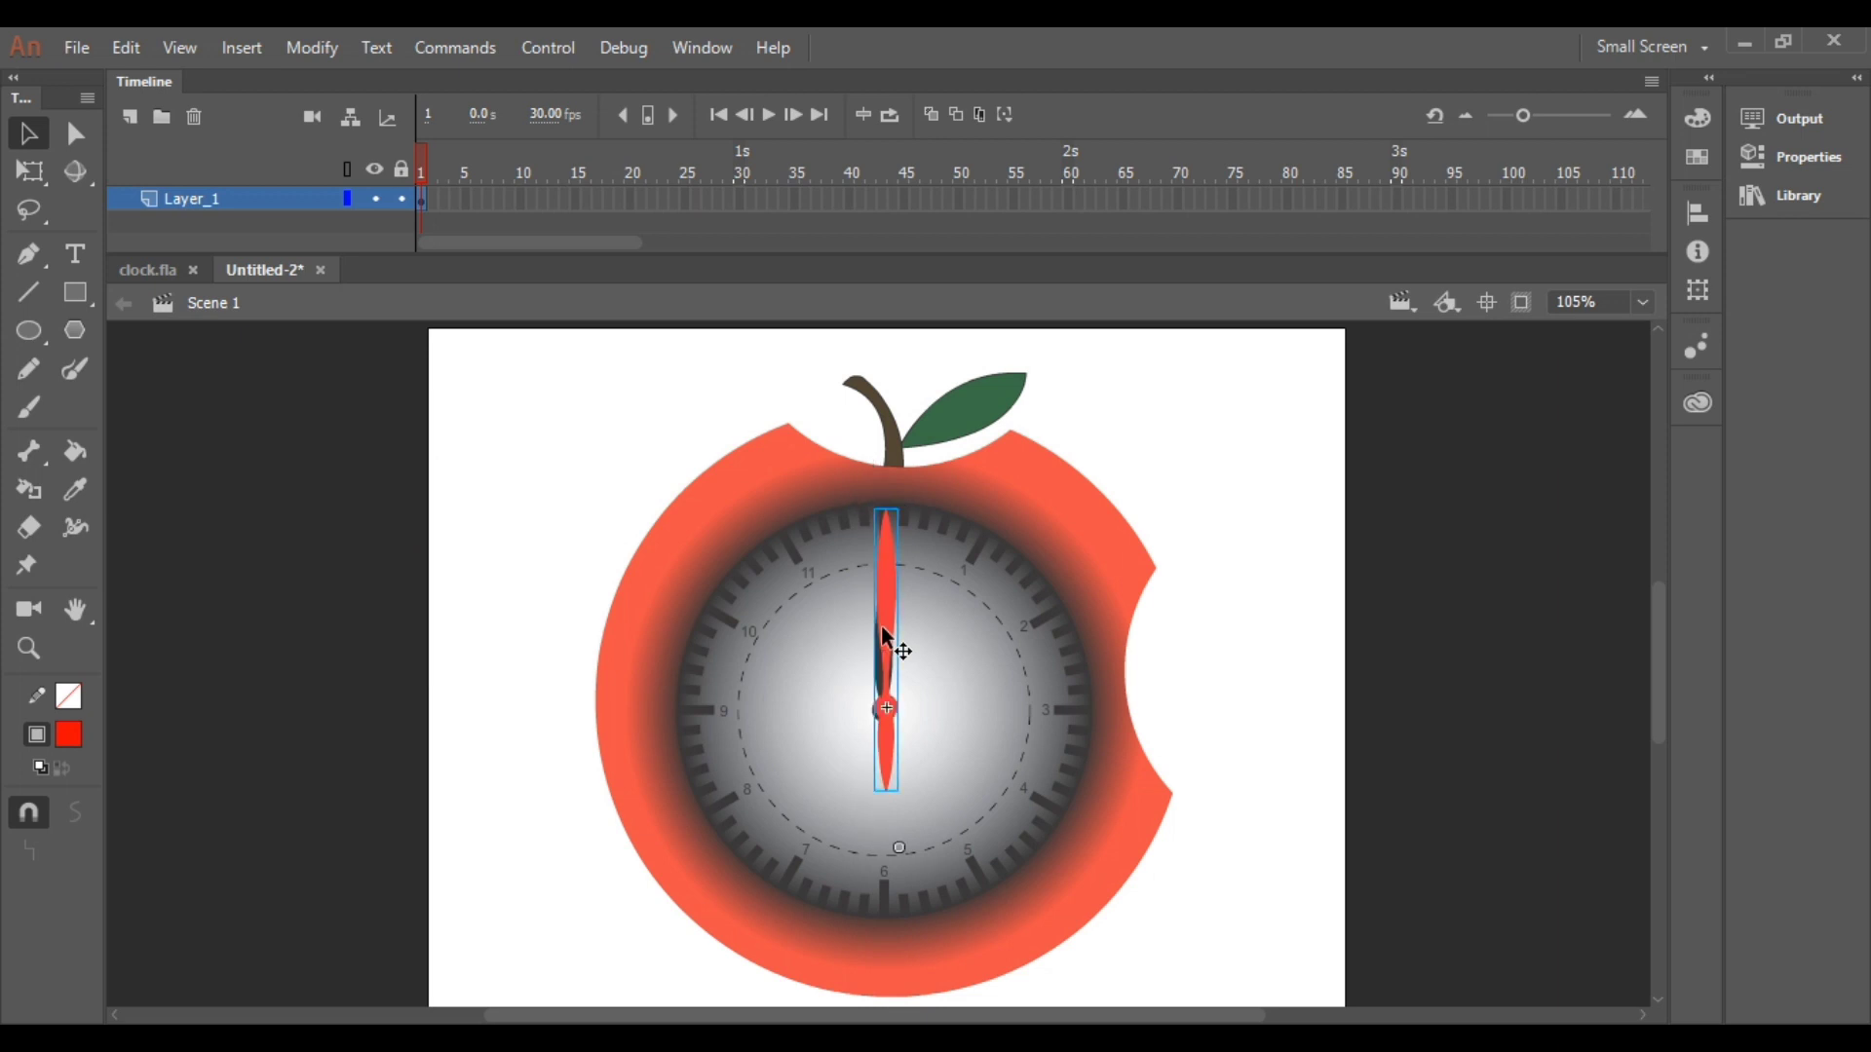
{"action": "left_click", "coordinate": [887, 614]}
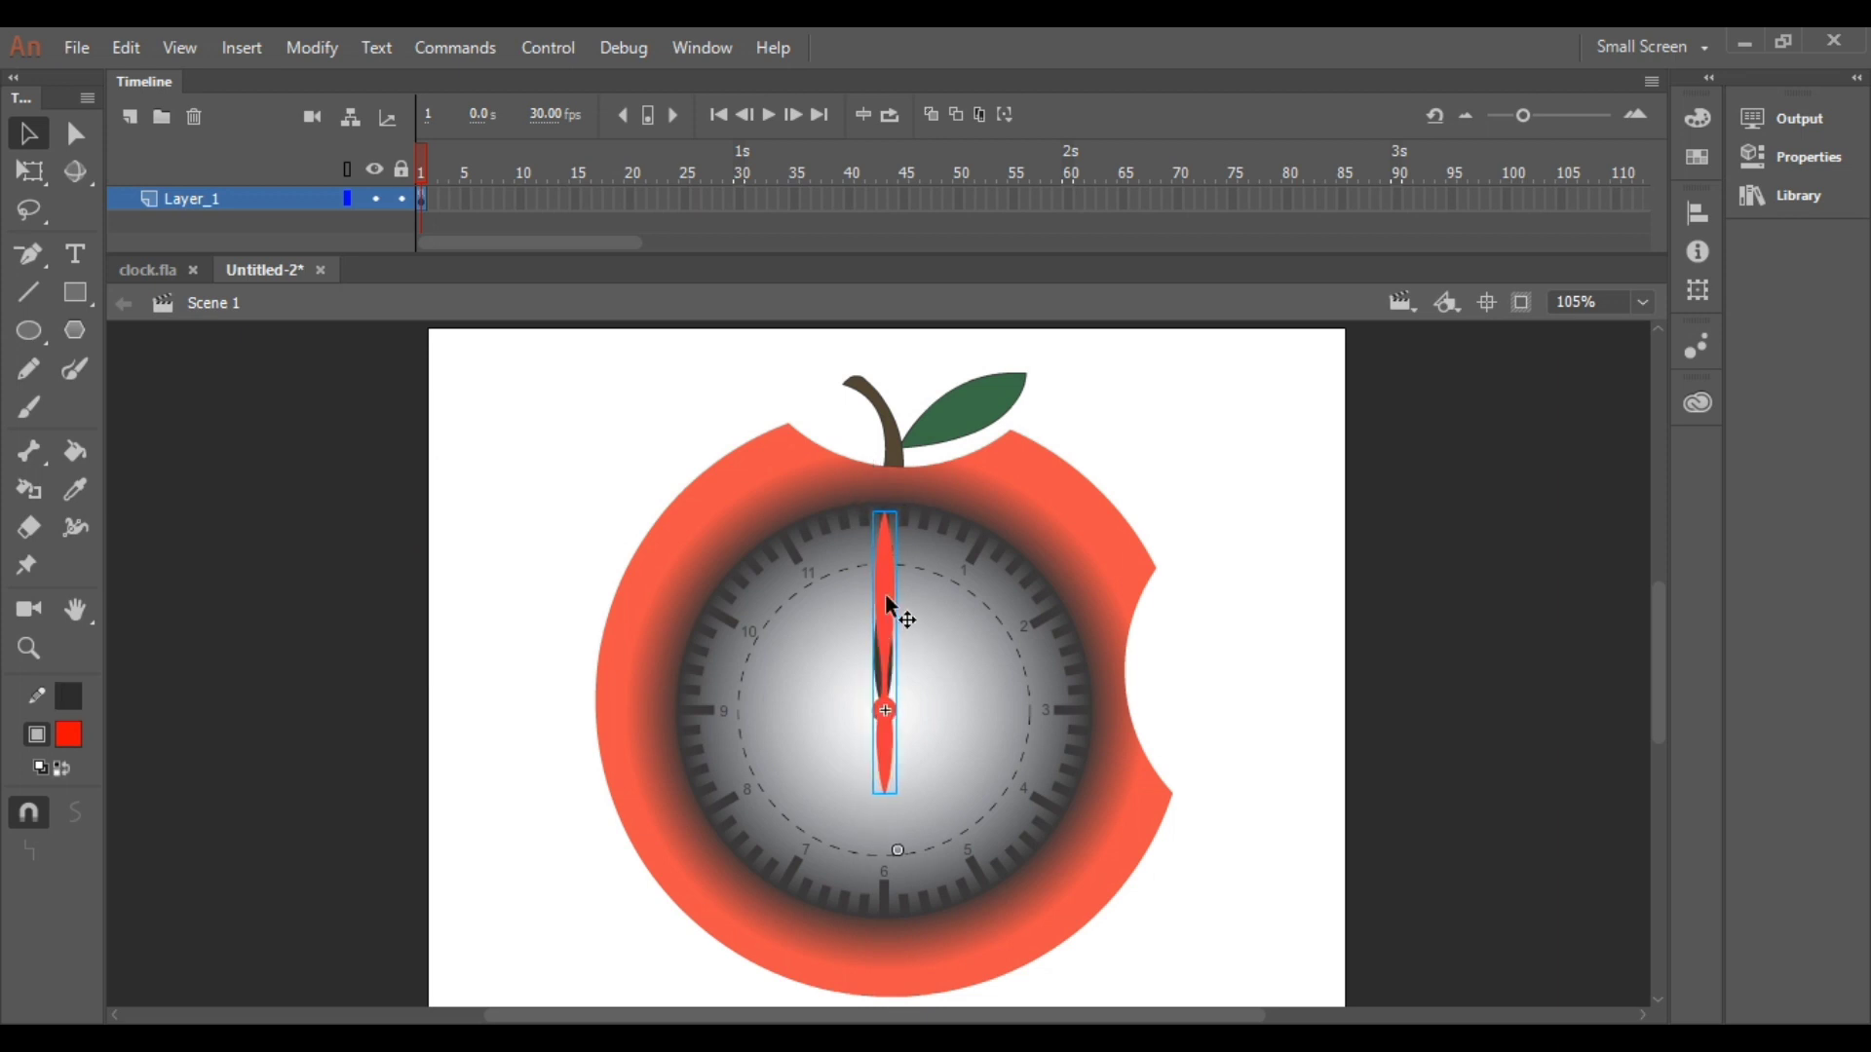
Give the red hand the instance name sec1.
{"action": "left_click", "coordinate": [1800, 162]}
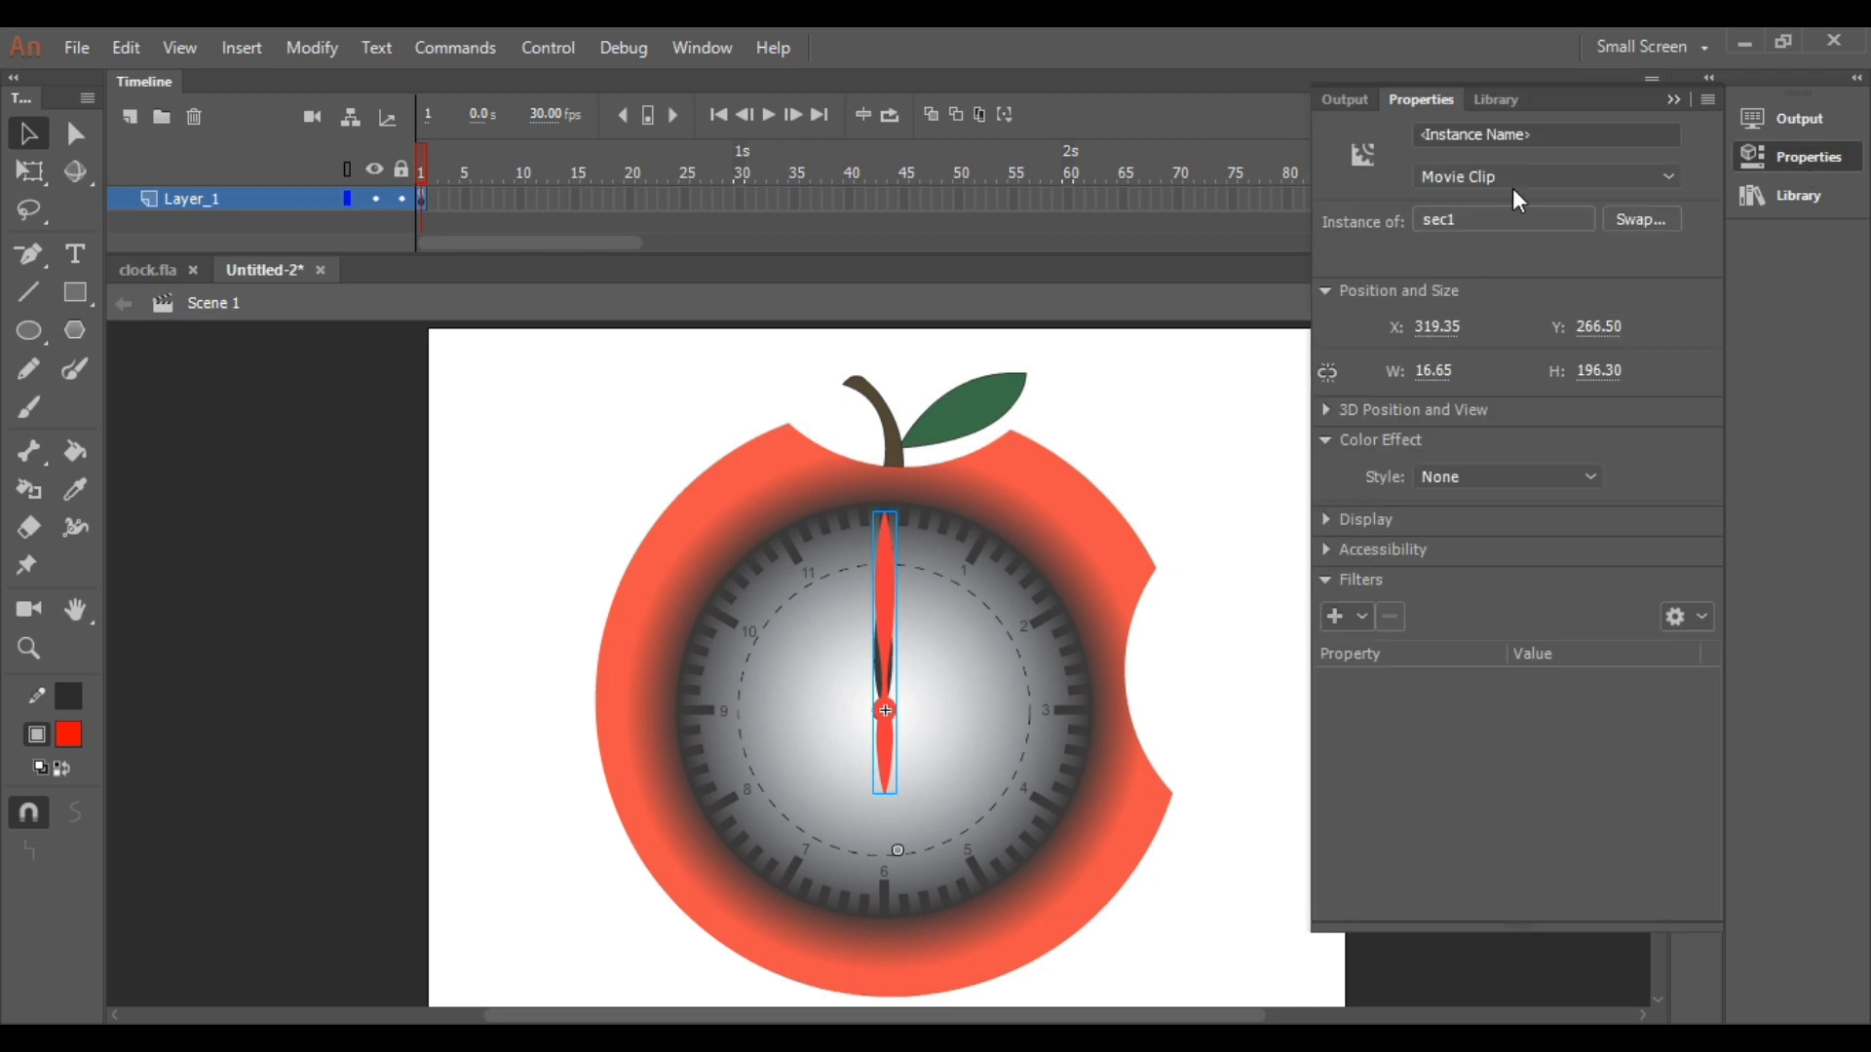
{"action": "left_click", "coordinate": [1523, 134]}
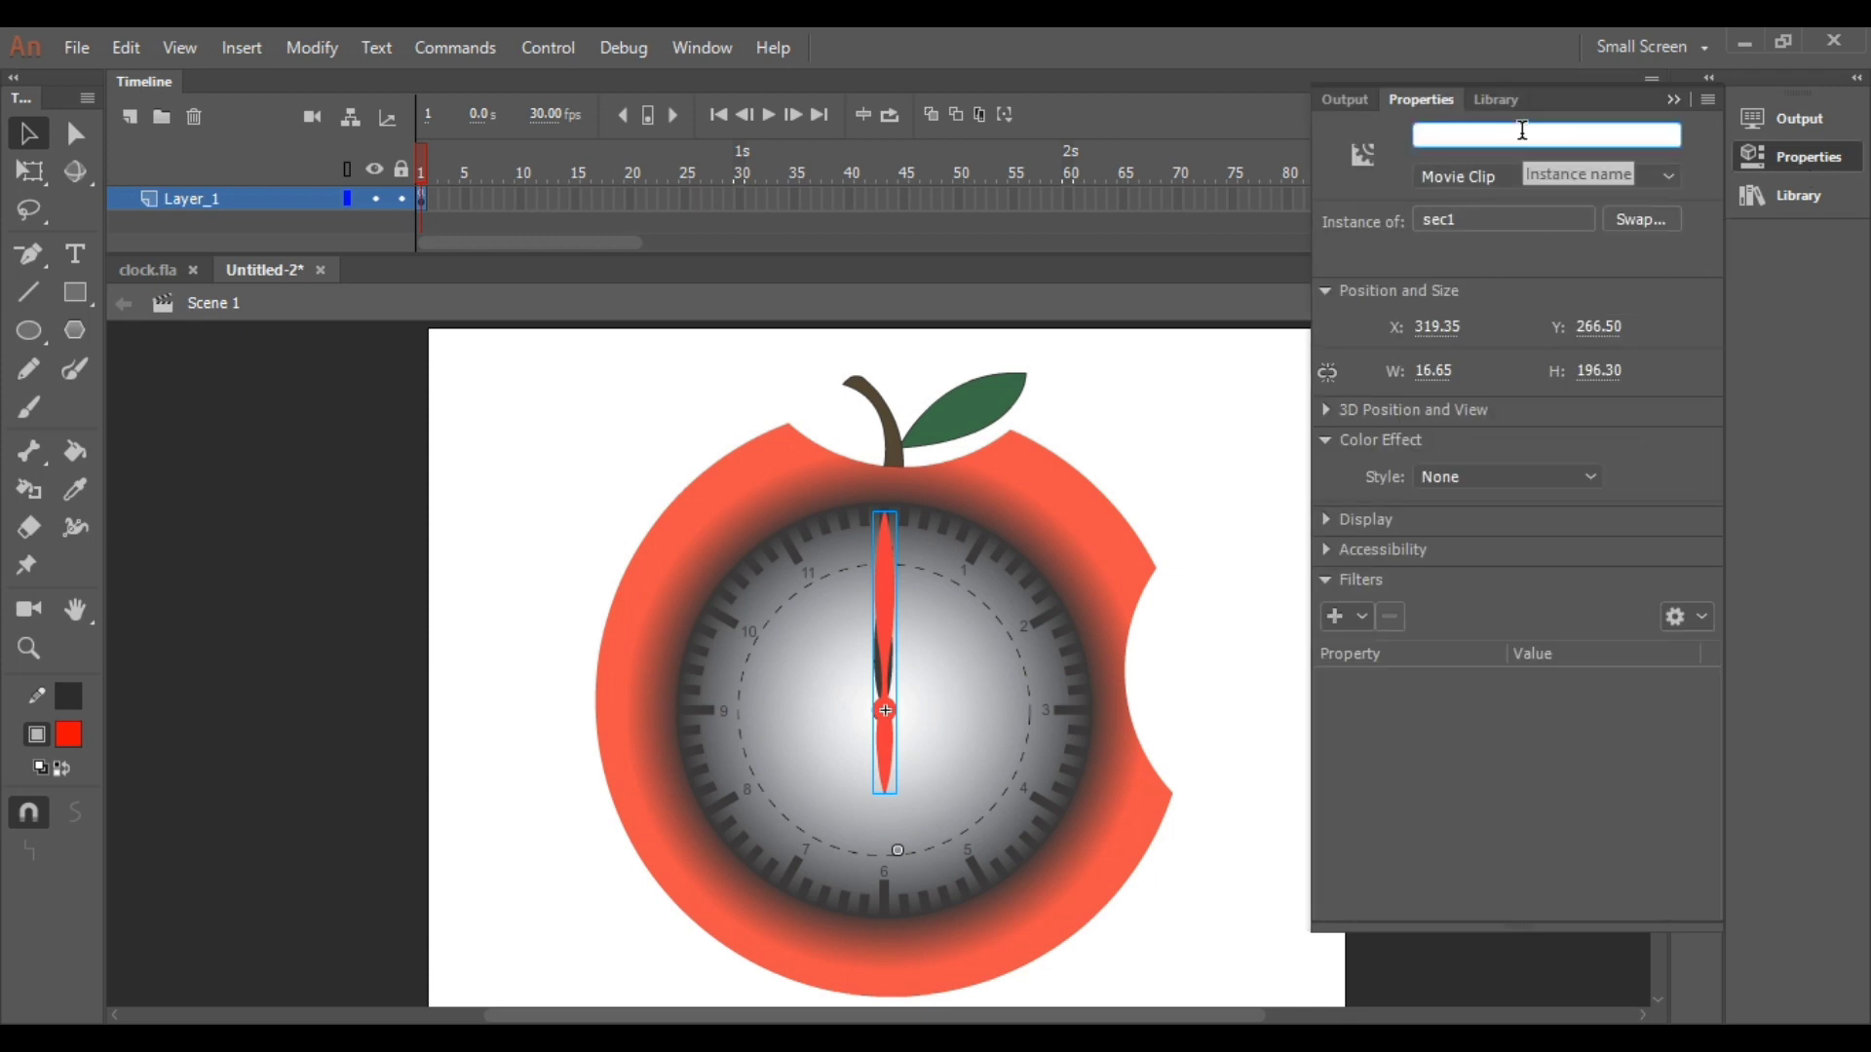
{"action": "type", "text": "sec1"}
{"action": "left_click", "coordinate": [577, 570]}
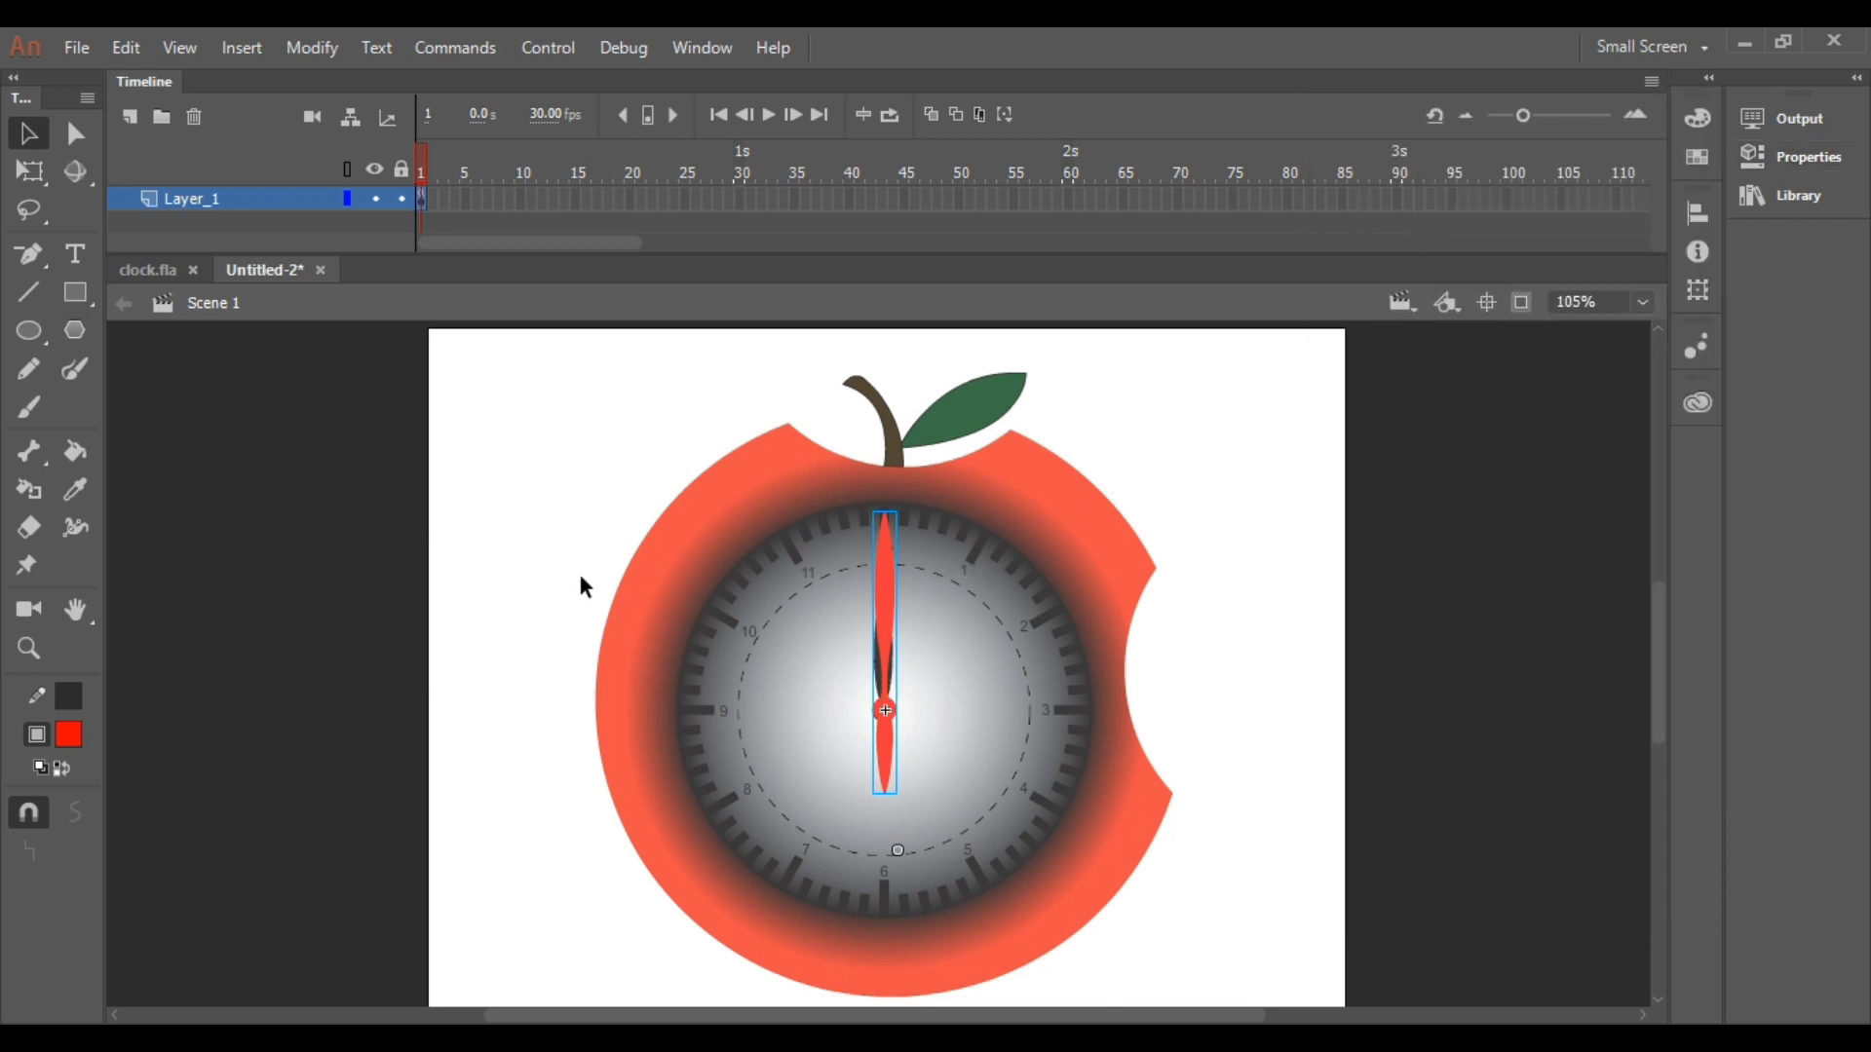
Move the red hand aside toward 11 and give the longer dark hand the instance name mi1.
{"action": "left_click", "coordinate": [881, 609]}
{"action": "left_click_drag", "start_coordinate": [880, 606], "coordinate": [781, 592]}
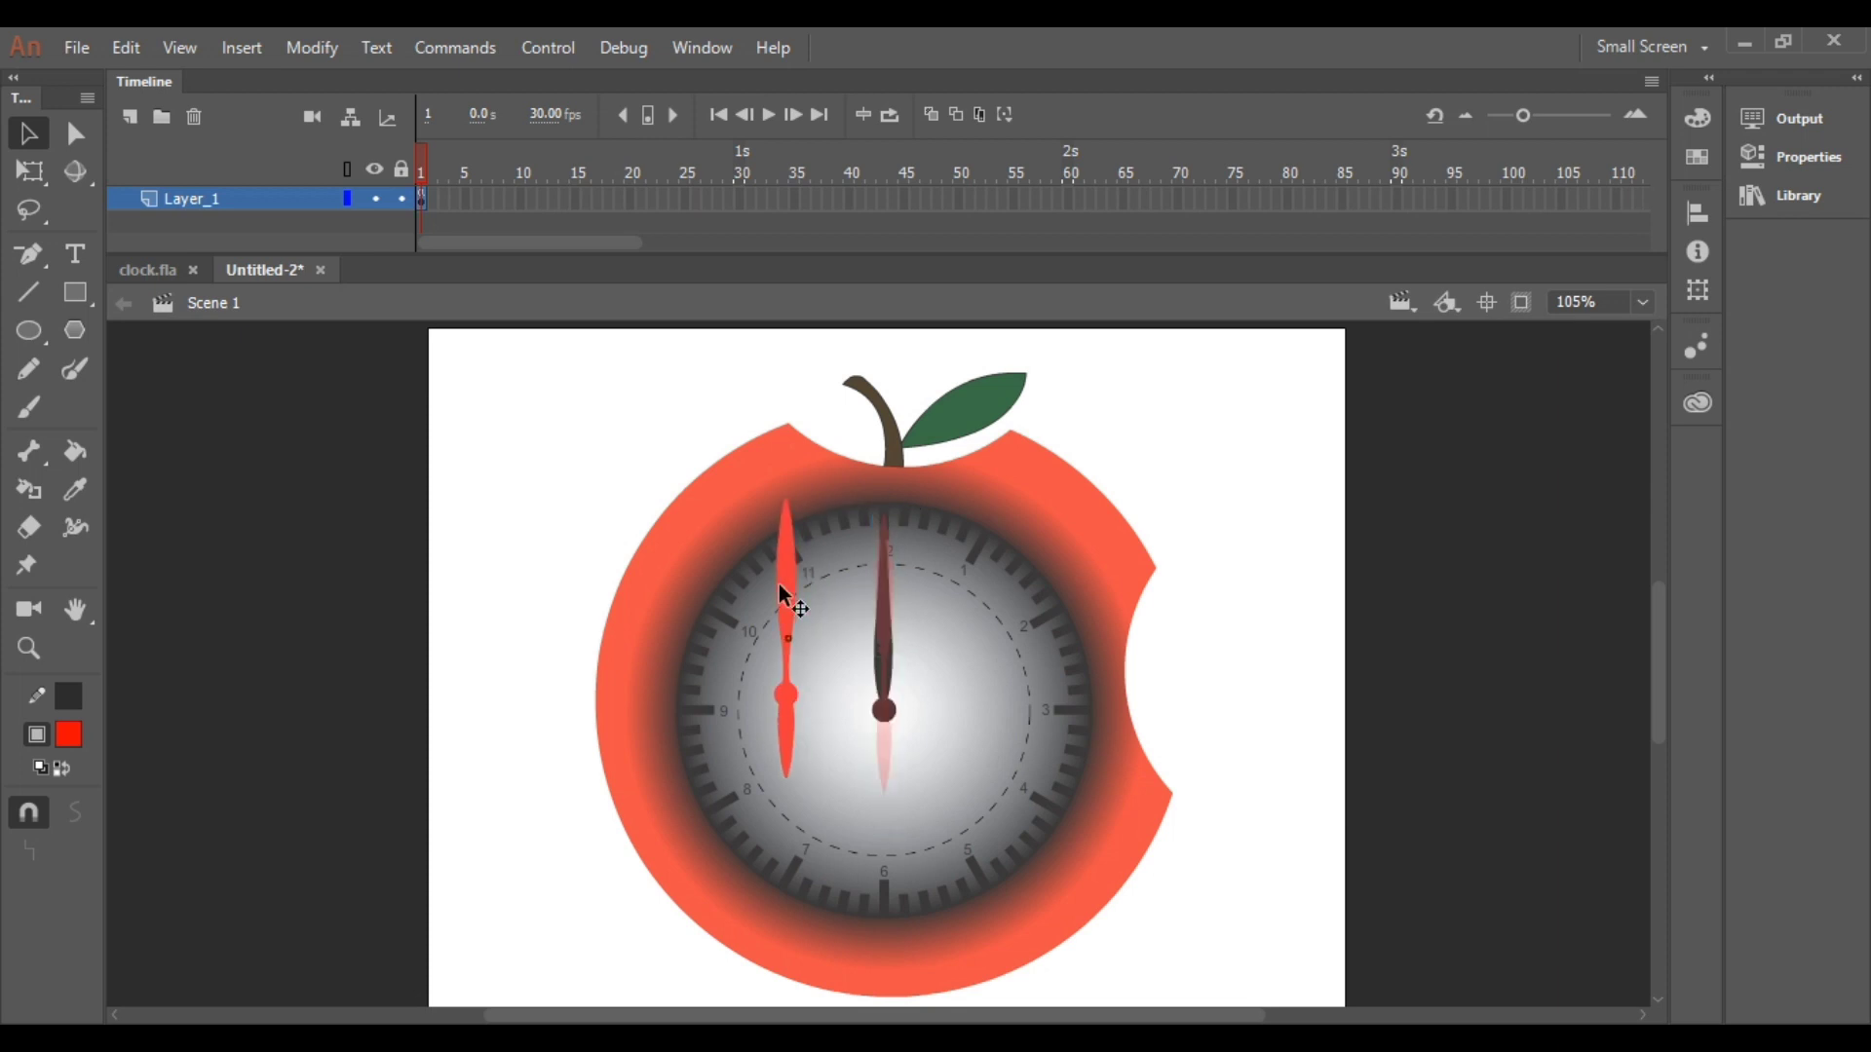
{"action": "double_click", "coordinate": [886, 655]}
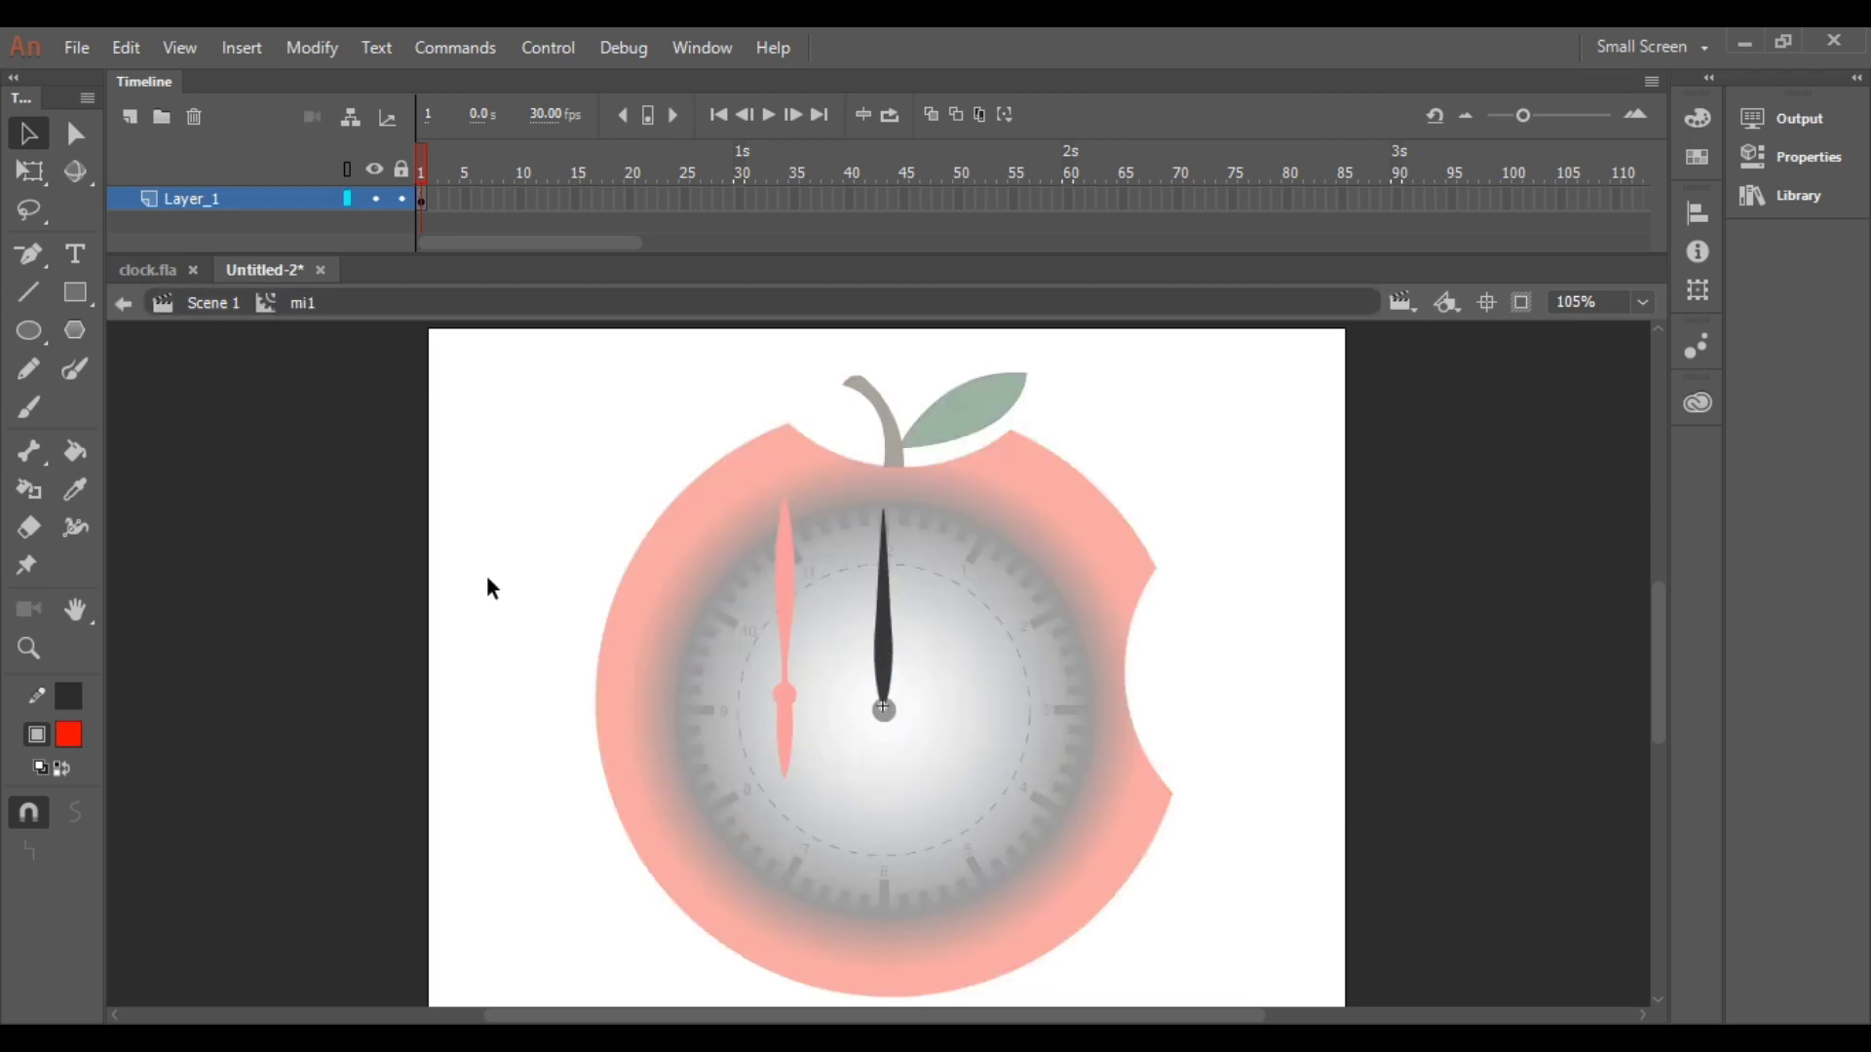
{"action": "double_click", "coordinate": [583, 595]}
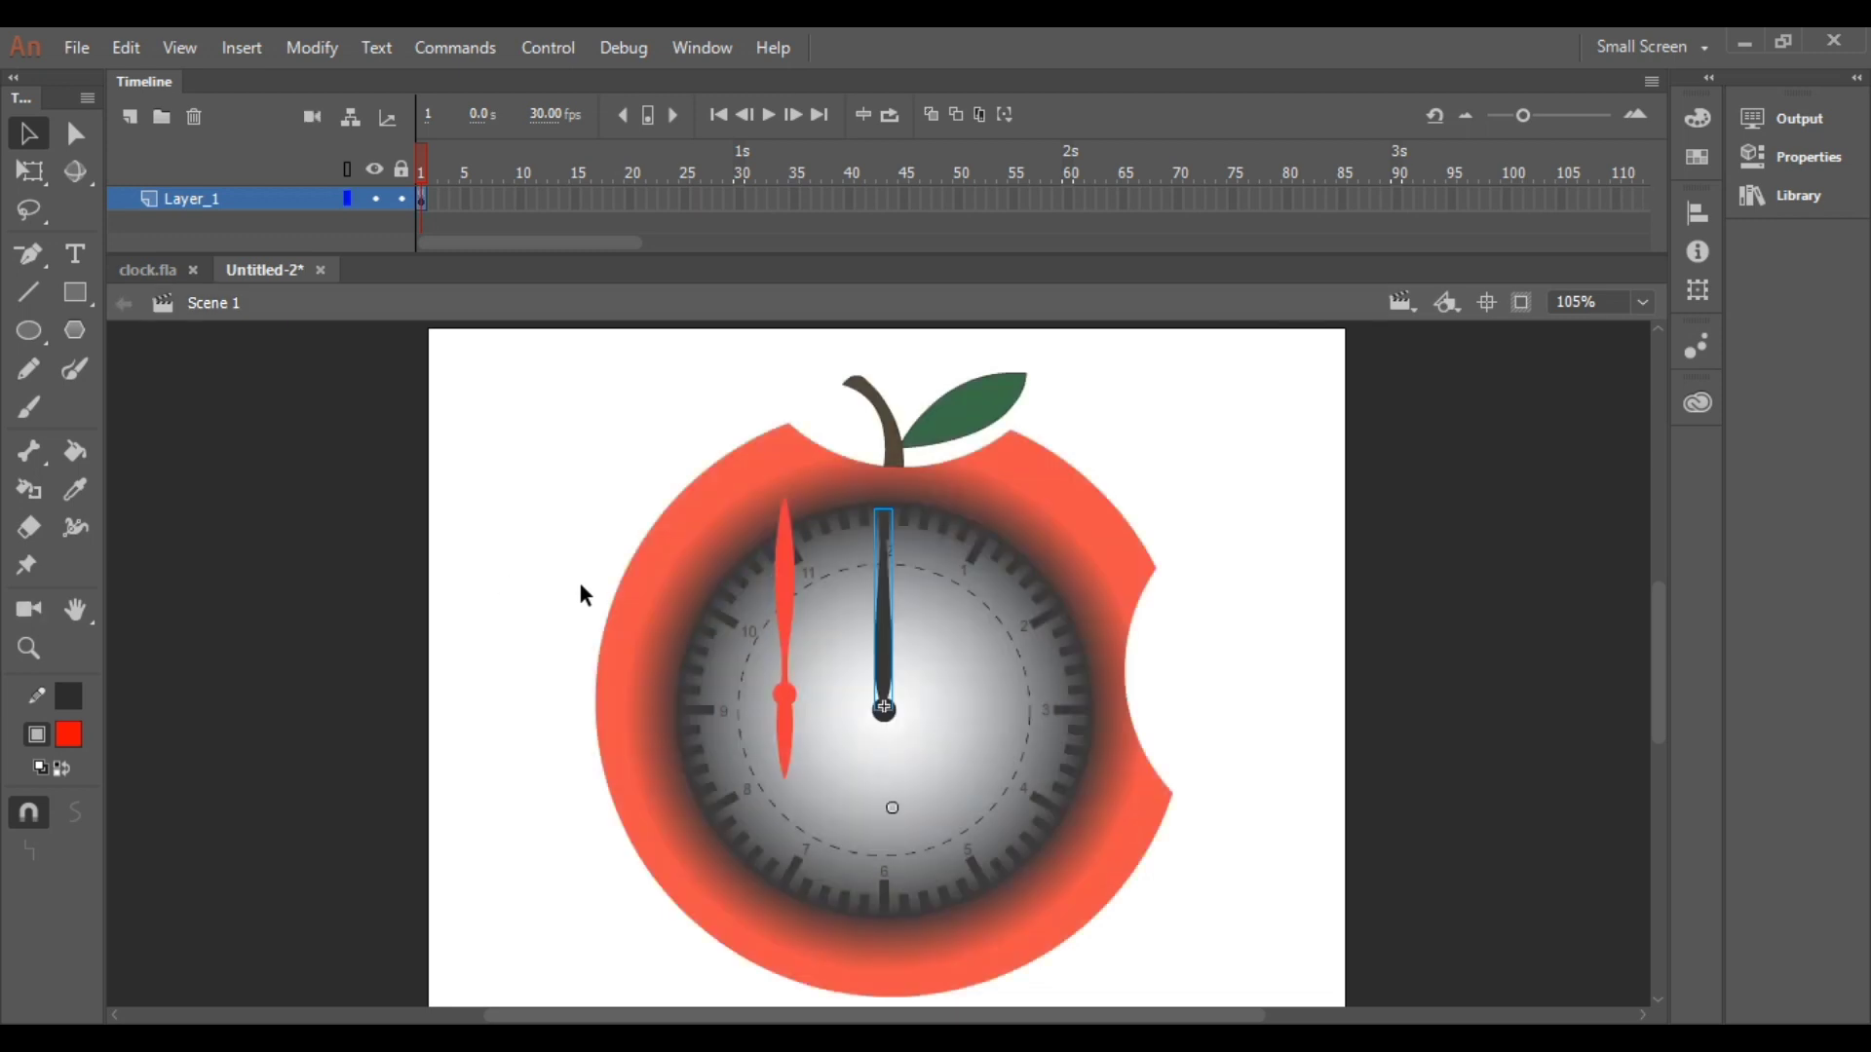
{"action": "left_click", "coordinate": [885, 638]}
{"action": "left_click", "coordinate": [1812, 166]}
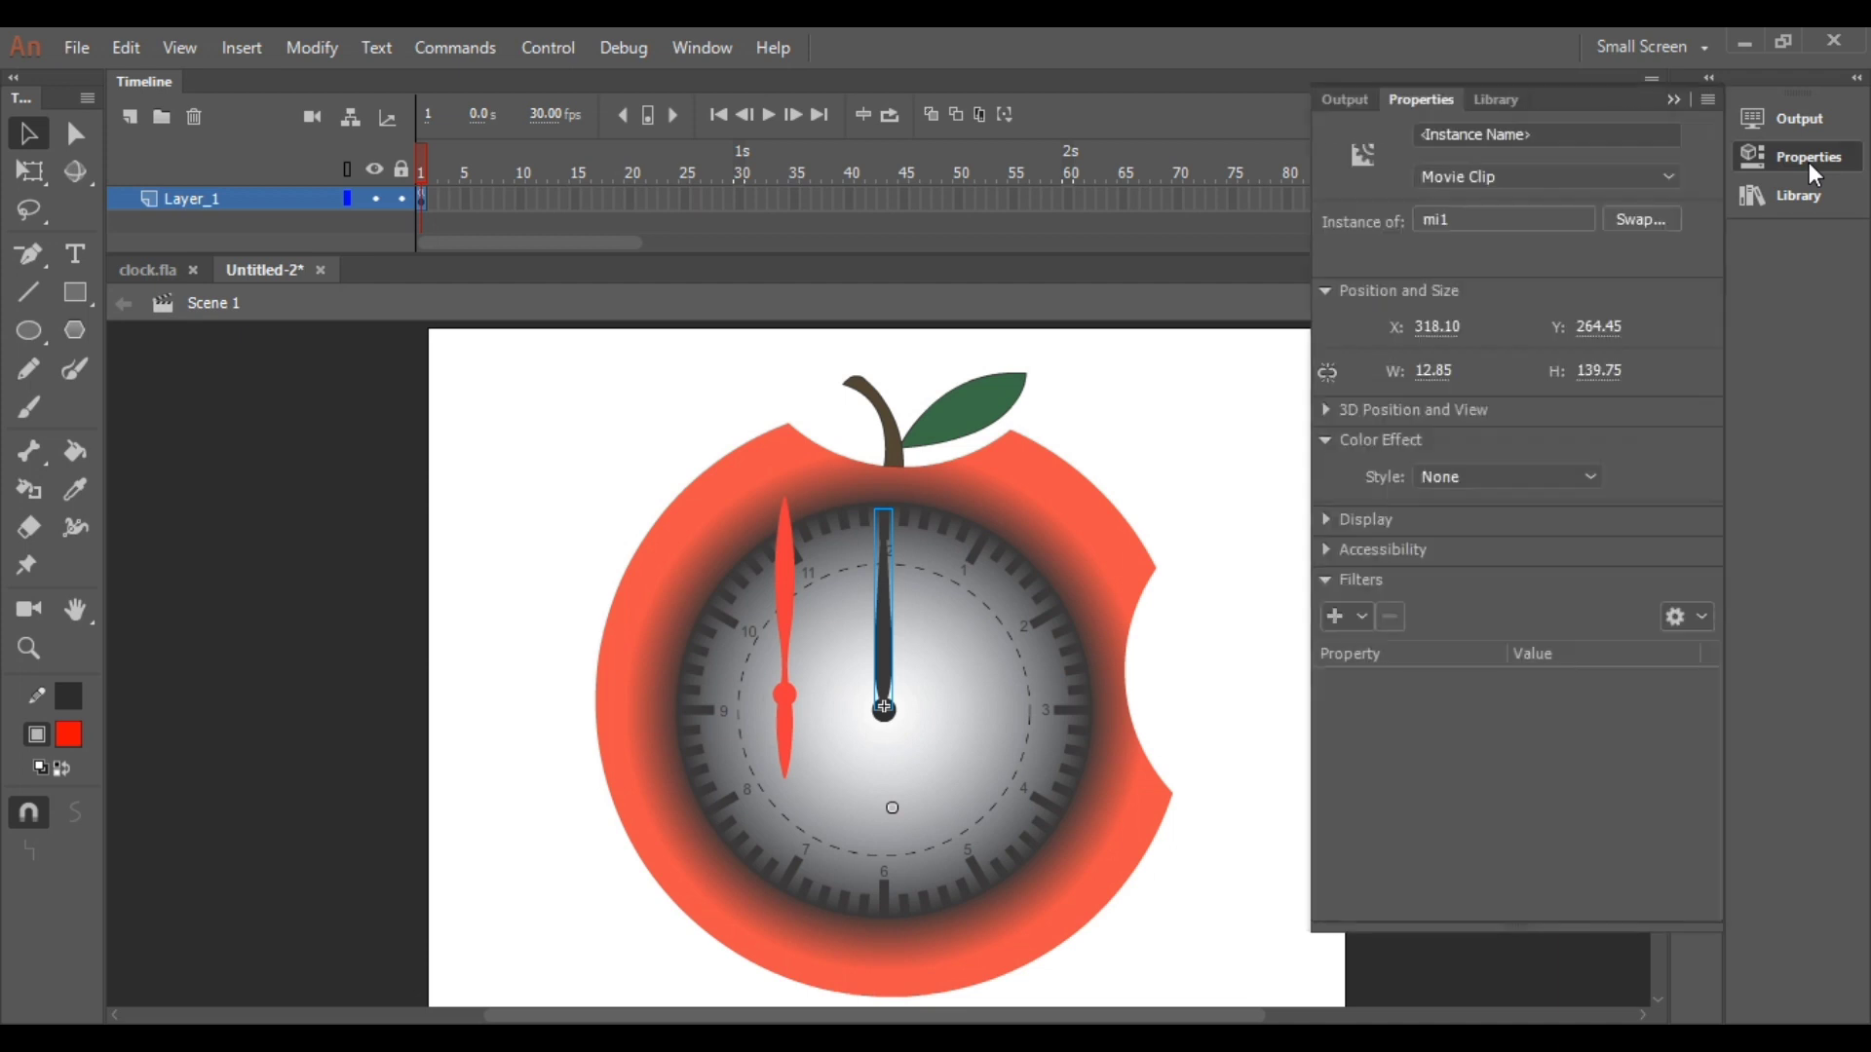
{"action": "left_click", "coordinate": [1553, 133]}
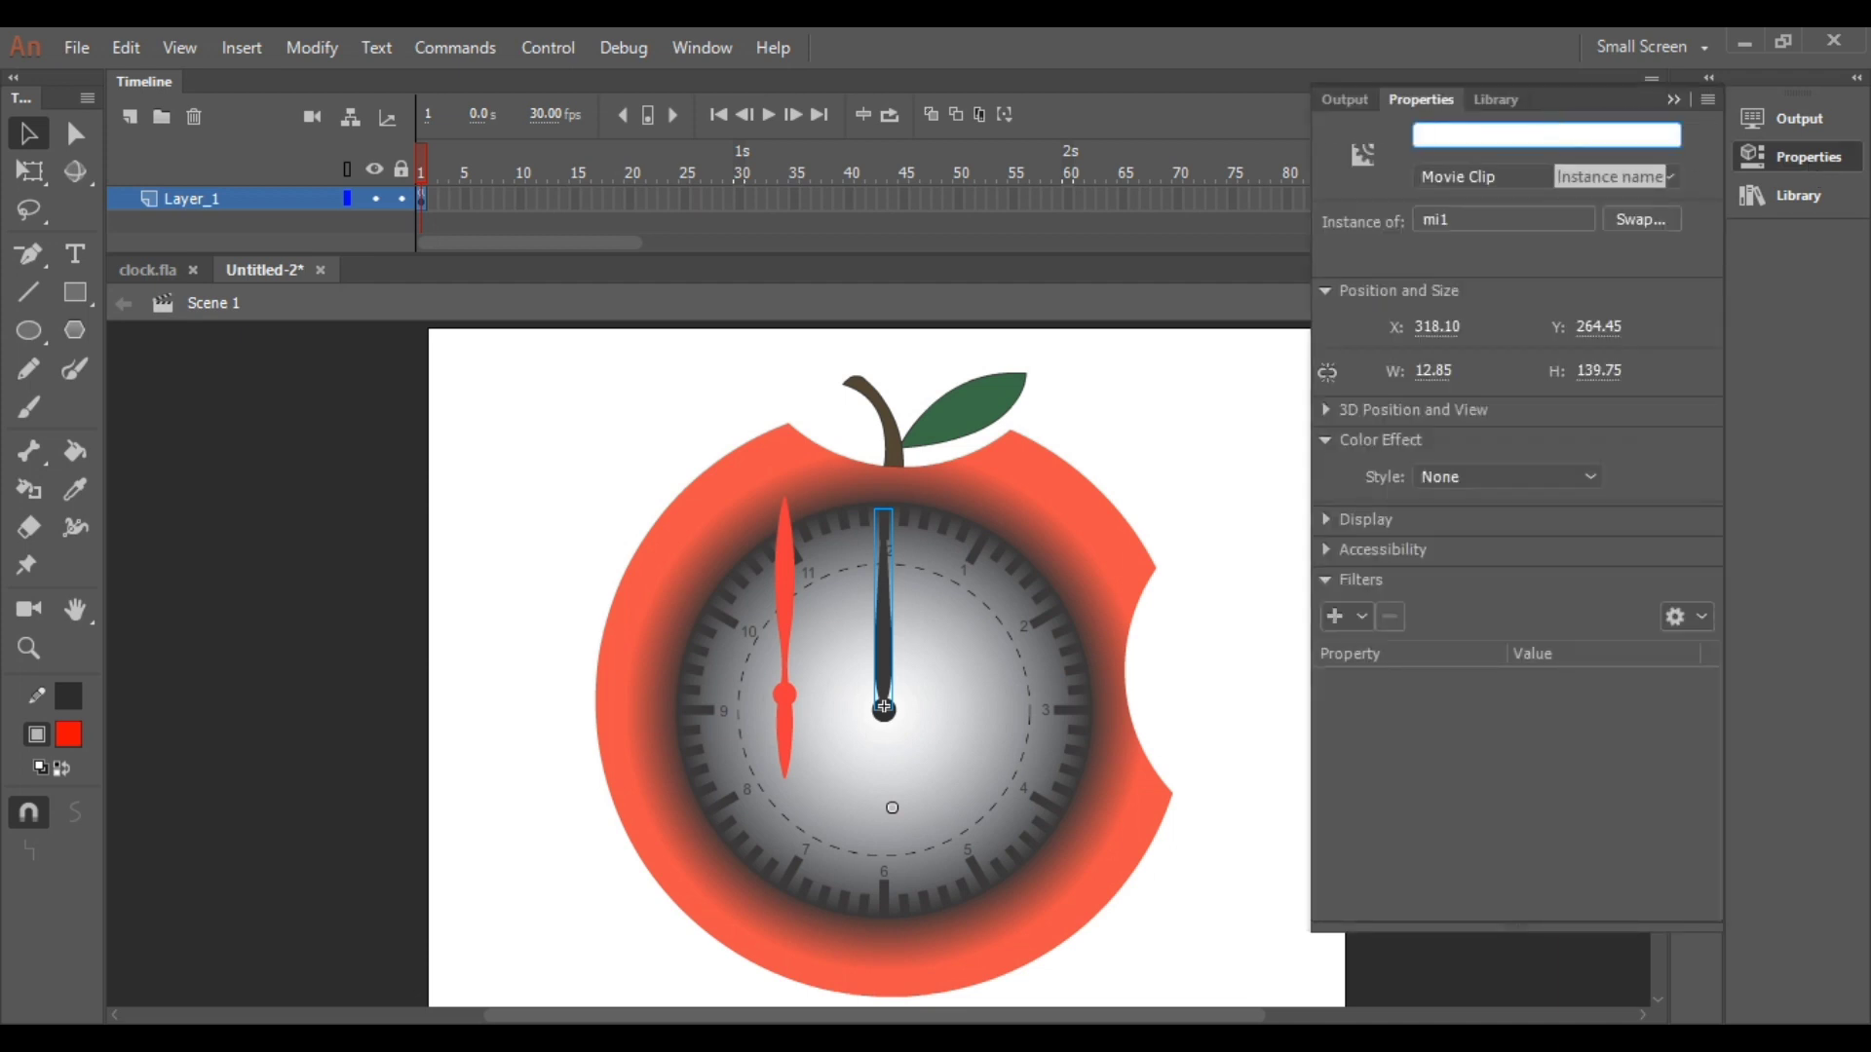
{"action": "type", "text": "s"}
{"action": "key", "text": "BackSpace"}
{"action": "type", "text": "mi1"}
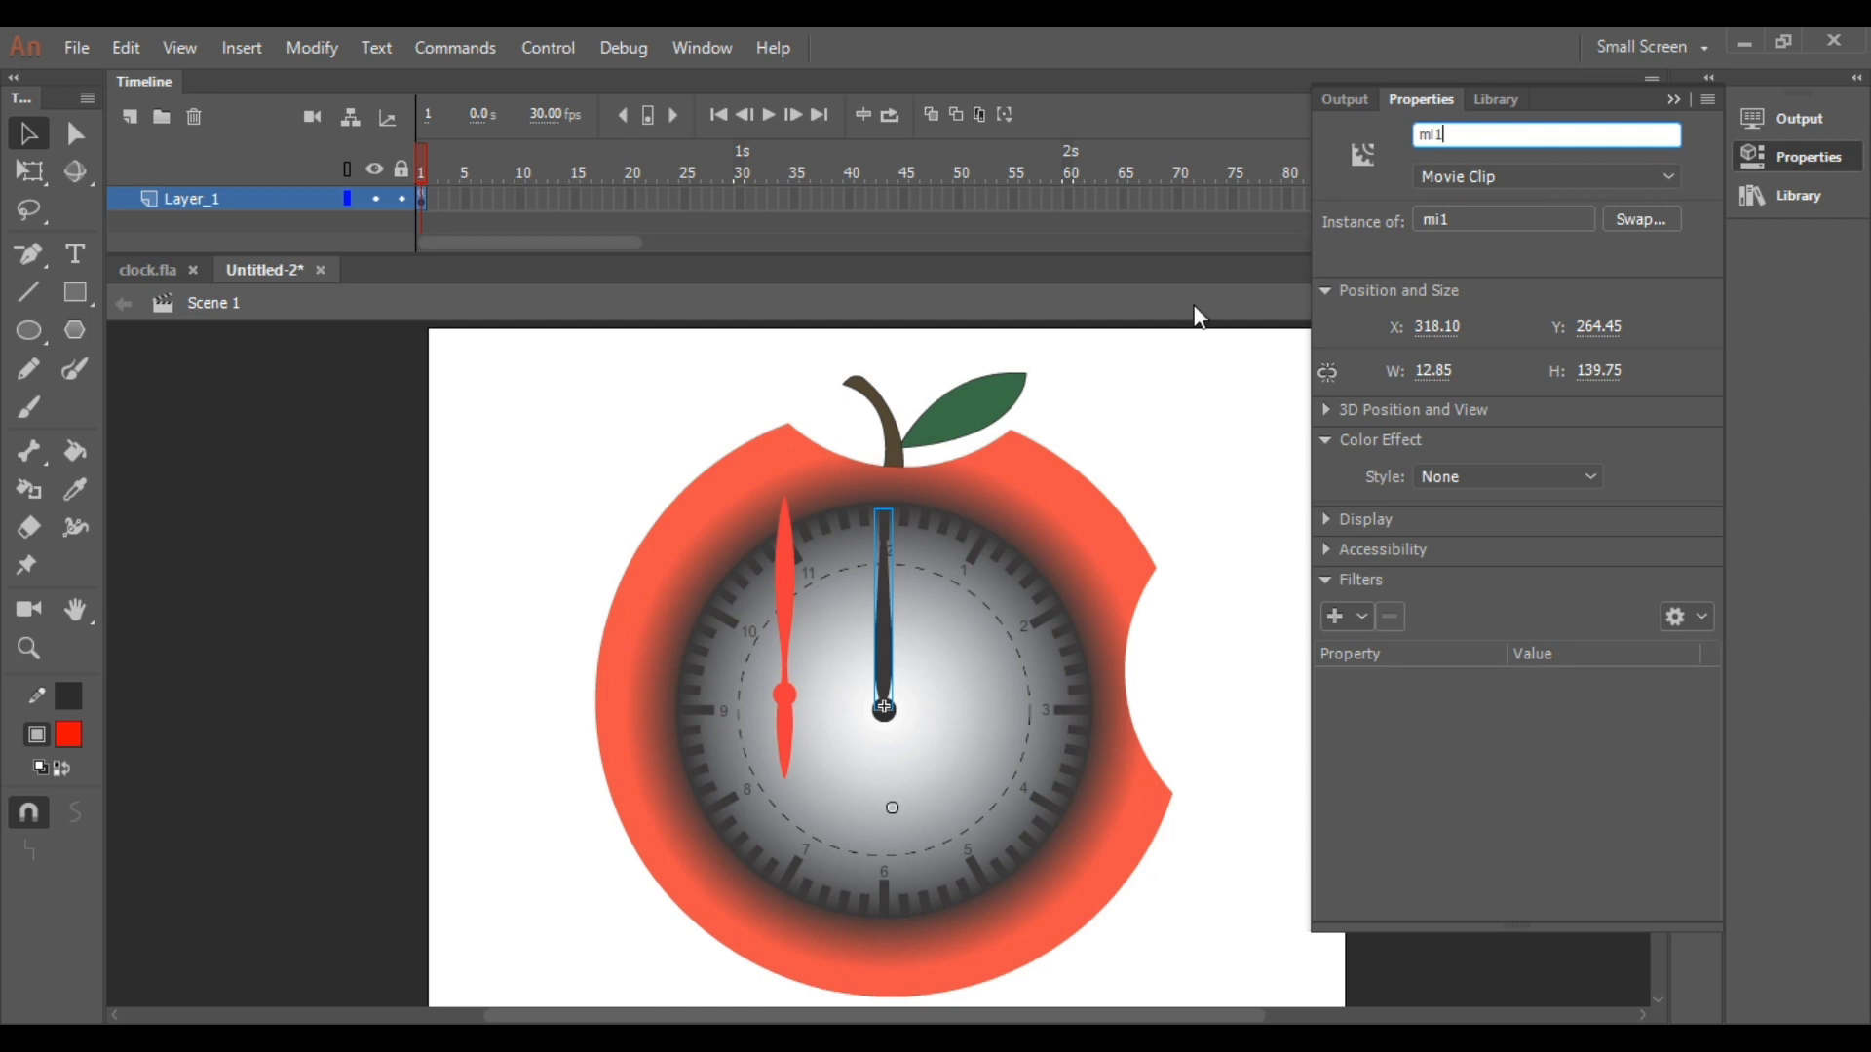
{"action": "key", "text": "Return"}
Move the longer dark hand aside toward 1 and give the short dark hand the instance name h1.
{"action": "left_click_drag", "start_coordinate": [924, 648], "coordinate": [974, 656]}
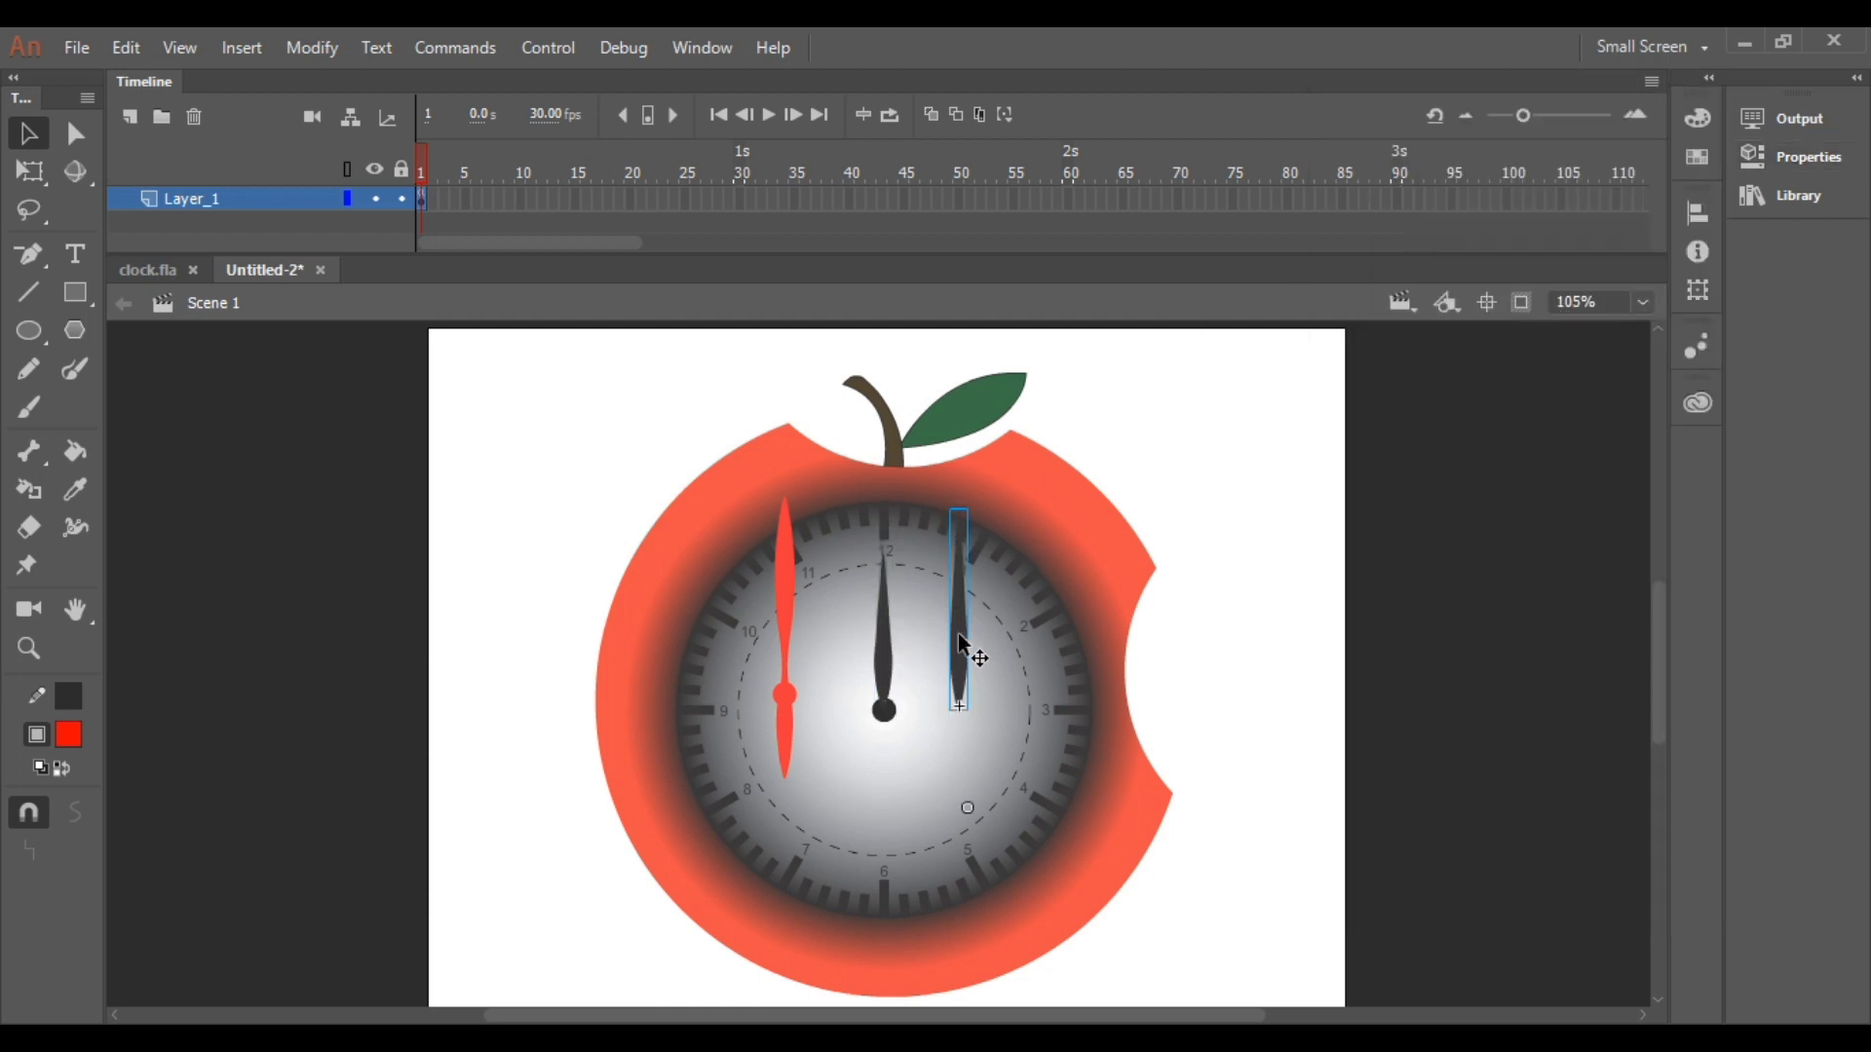
{"action": "left_click", "coordinate": [888, 674]}
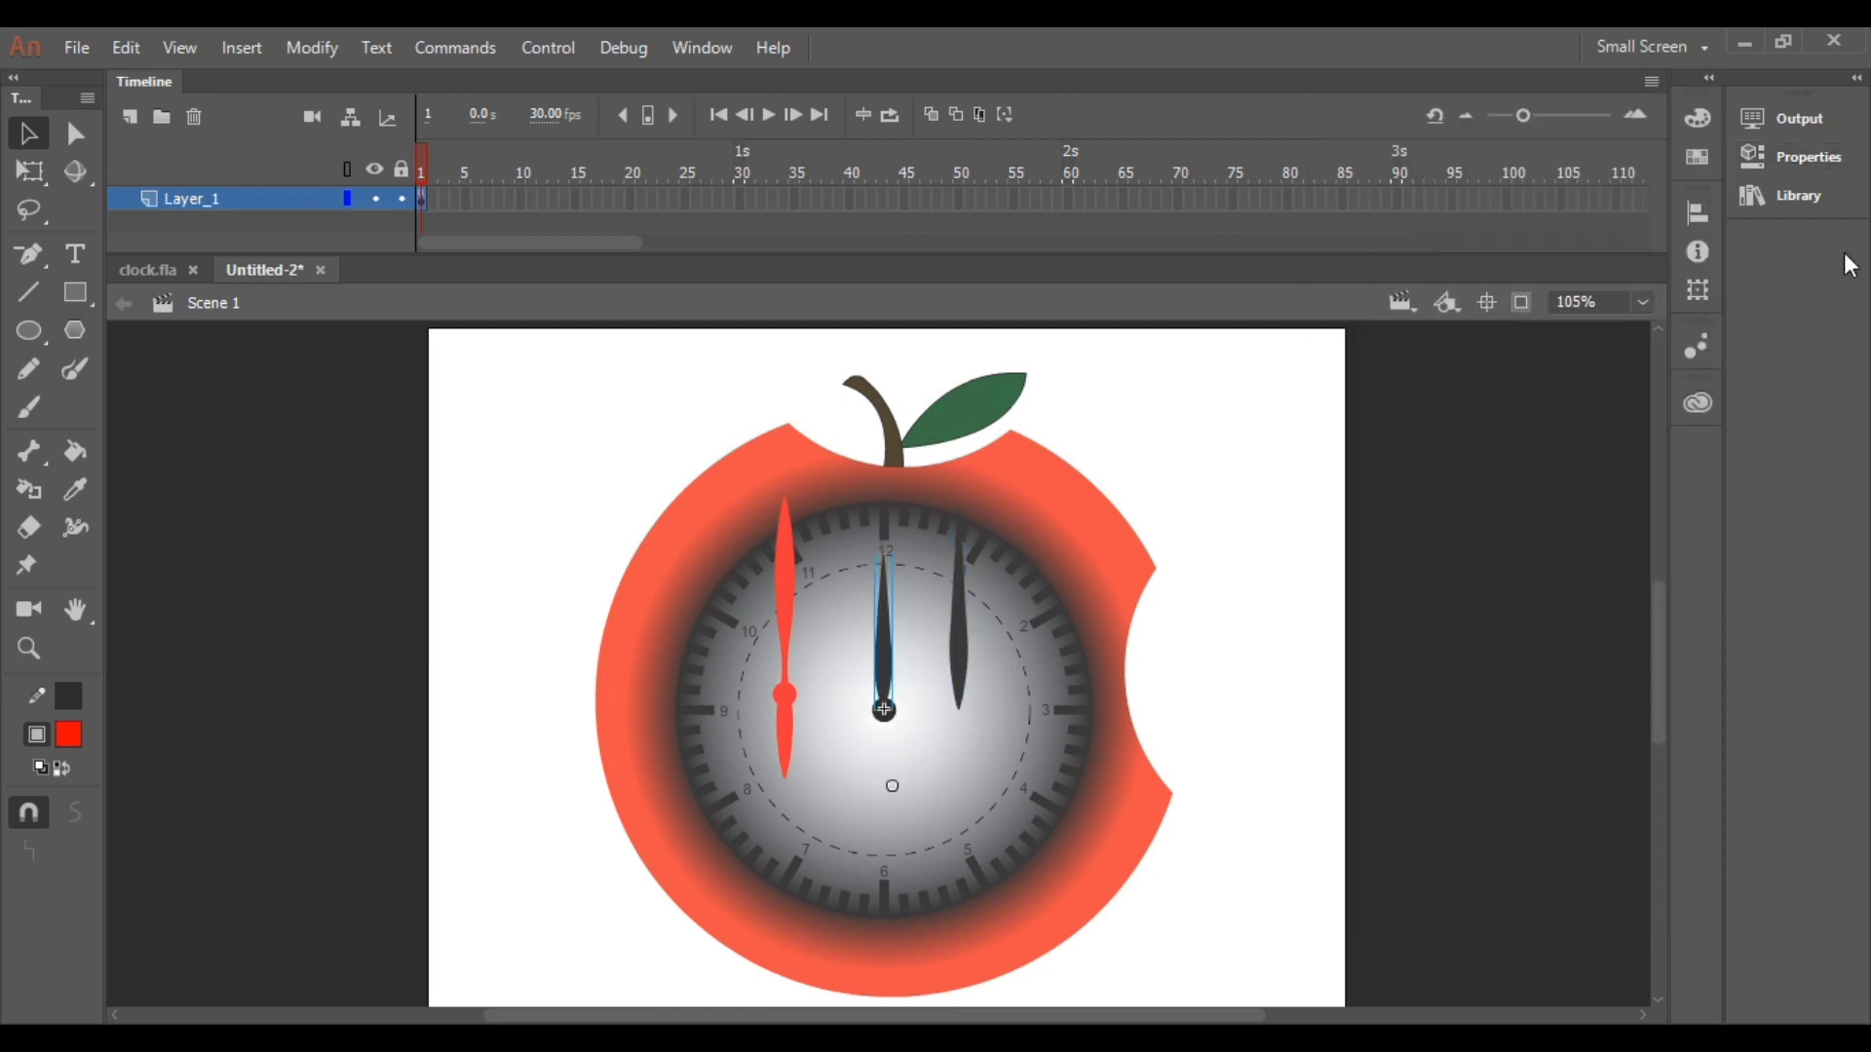
{"action": "left_click", "coordinate": [1798, 157]}
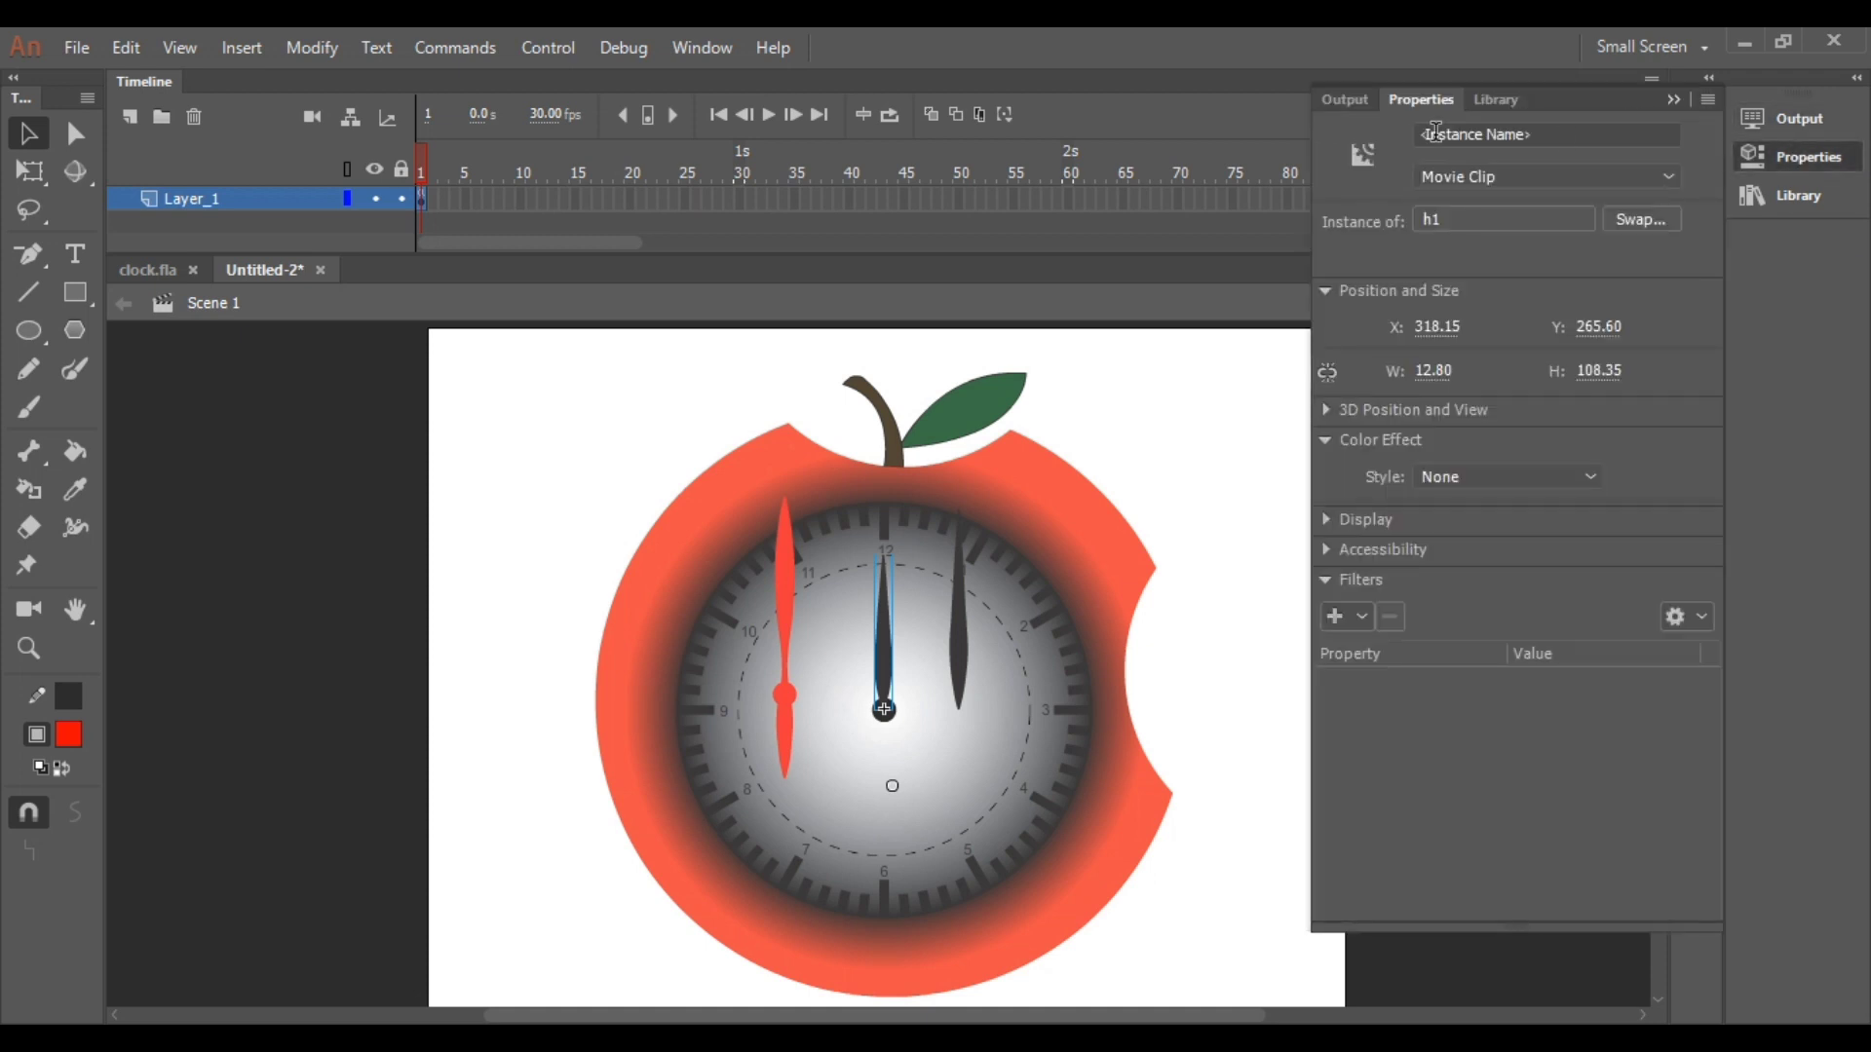
{"action": "left_click", "coordinate": [1474, 137]}
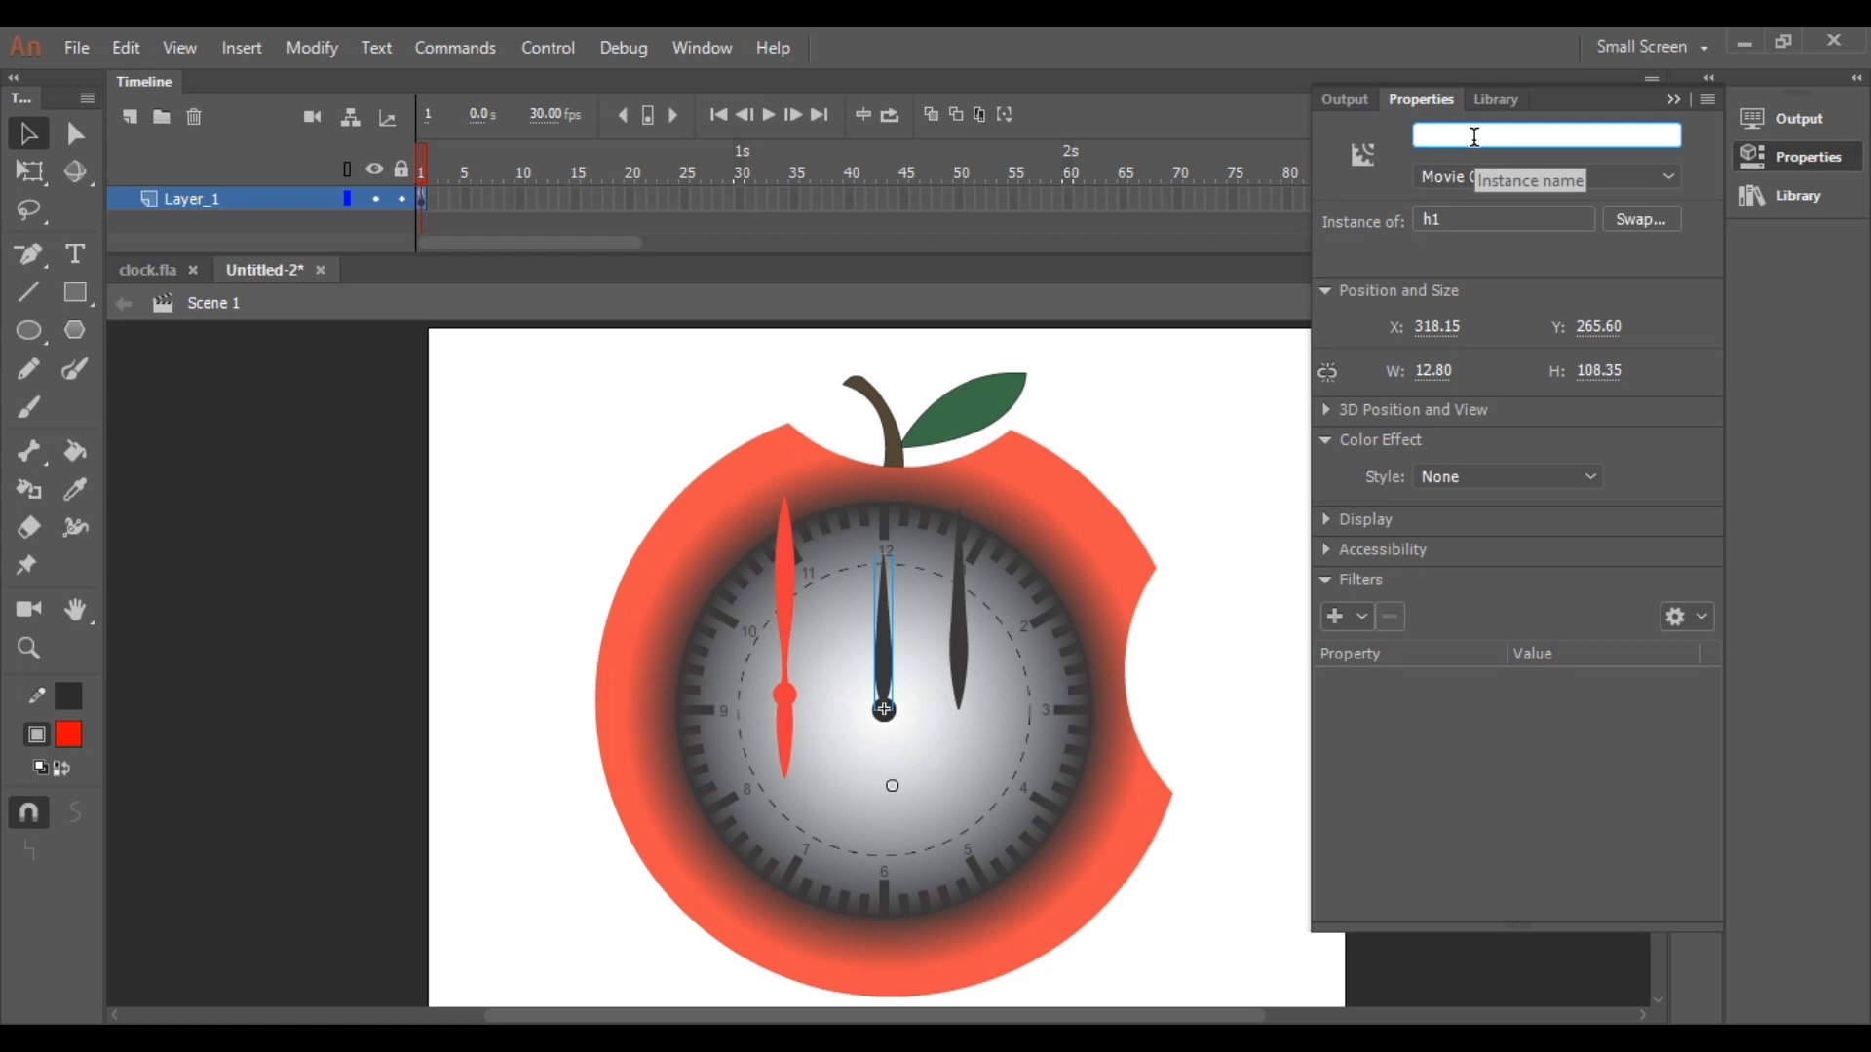
{"action": "type", "text": "h1"}
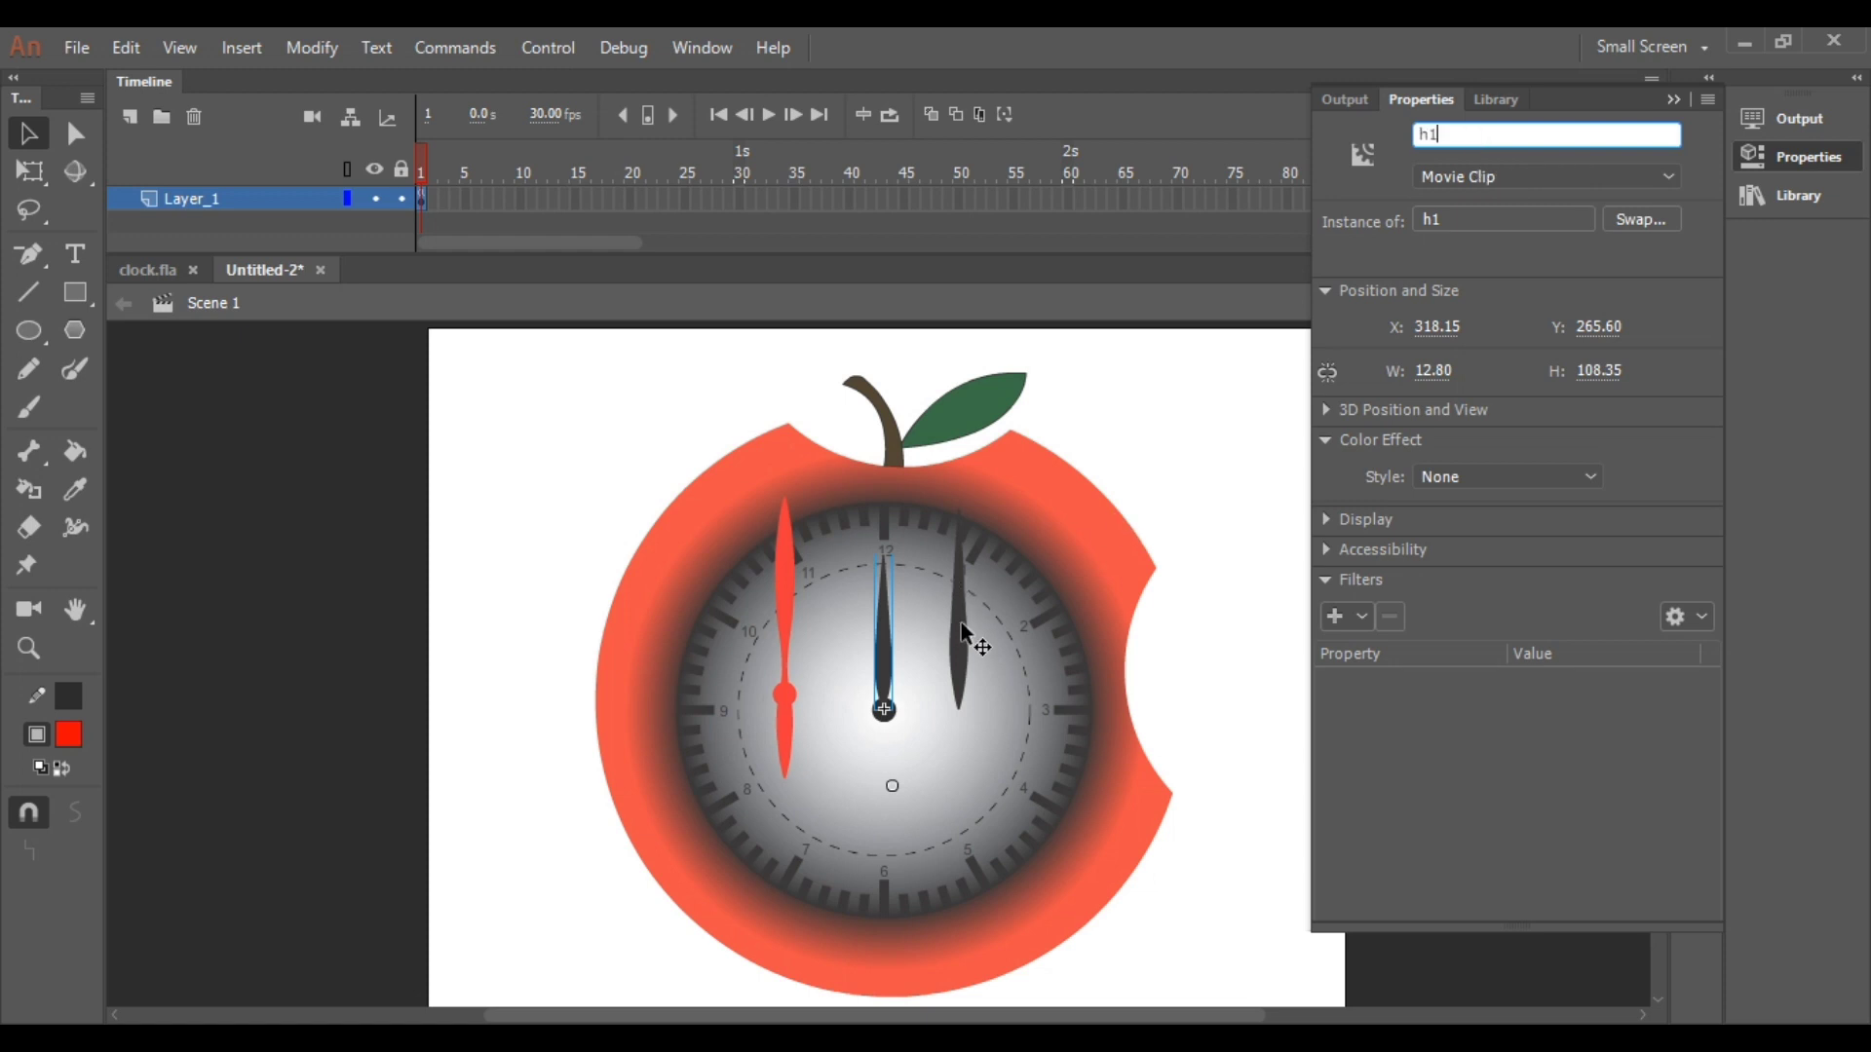
Return the longer dark hand and the red hand to the dial's centre dot, both pointing at 12.
{"action": "left_click_drag", "start_coordinate": [961, 625], "coordinate": [889, 640]}
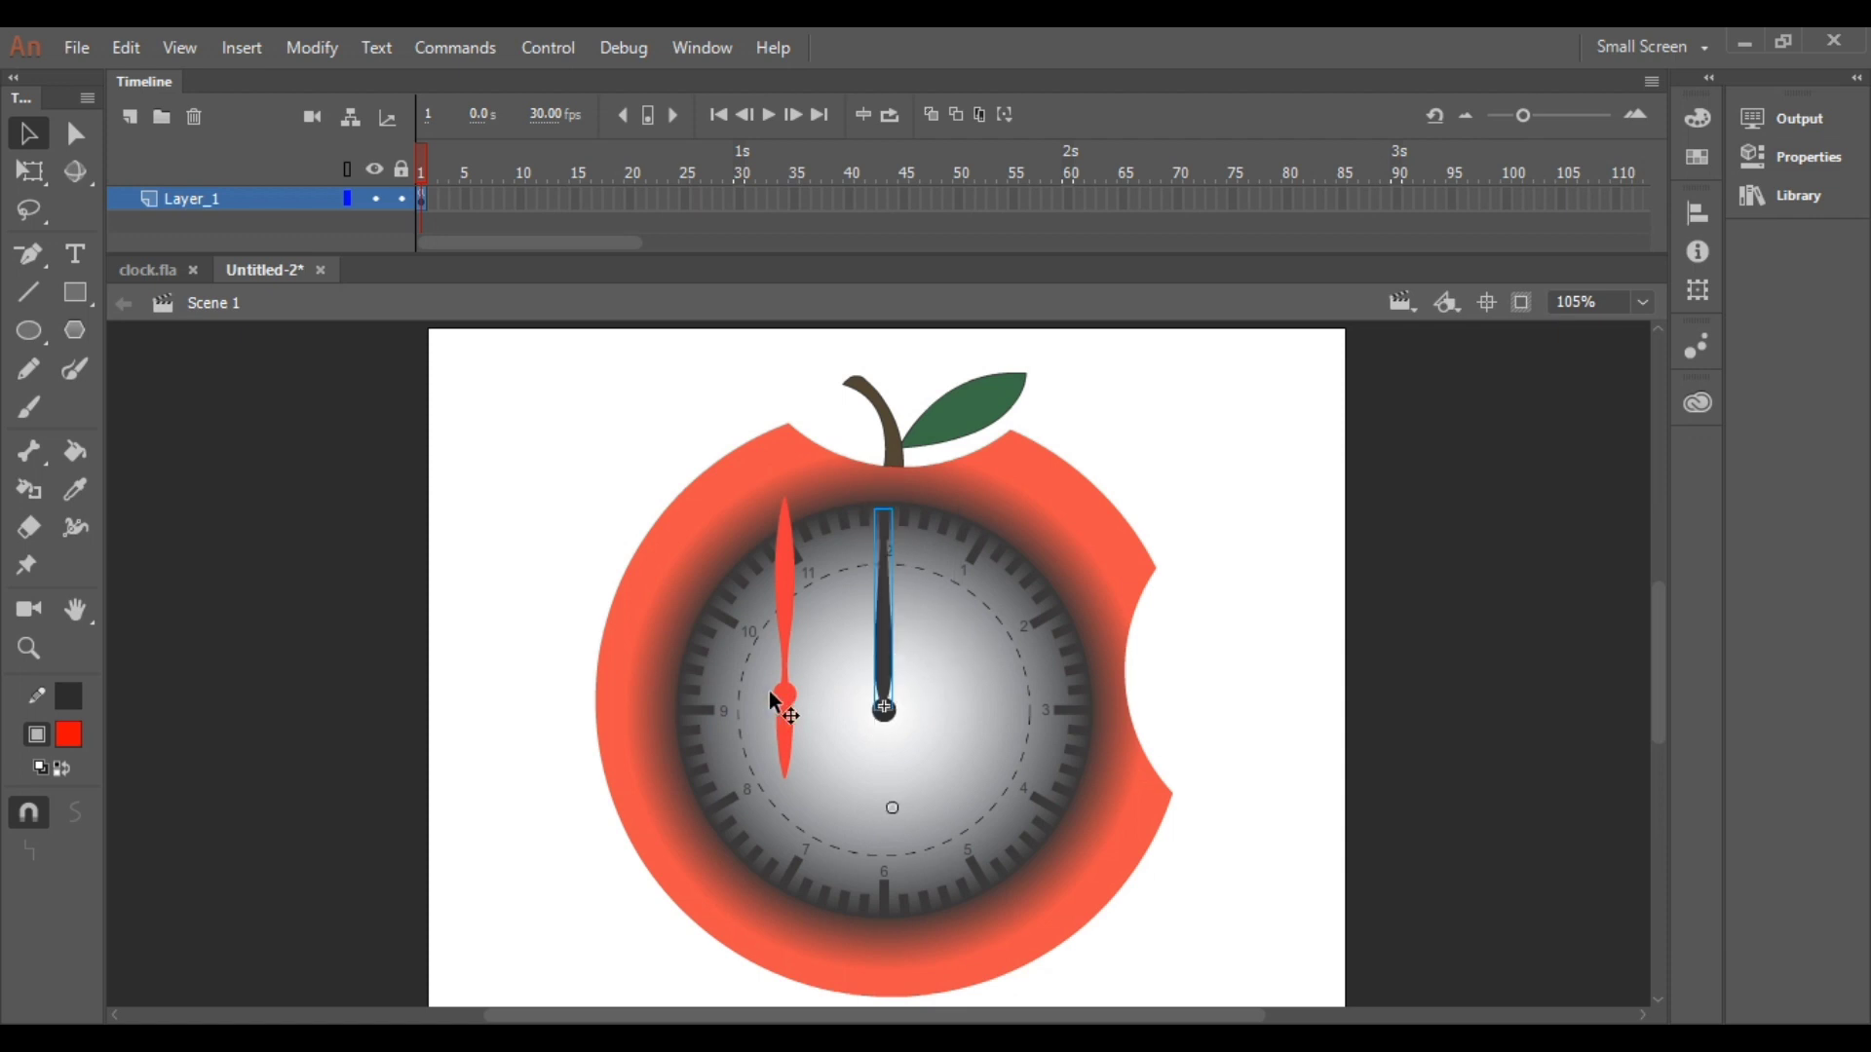
{"action": "left_click_drag", "start_coordinate": [785, 699], "coordinate": [886, 718]}
{"action": "left_click", "coordinate": [887, 638]}
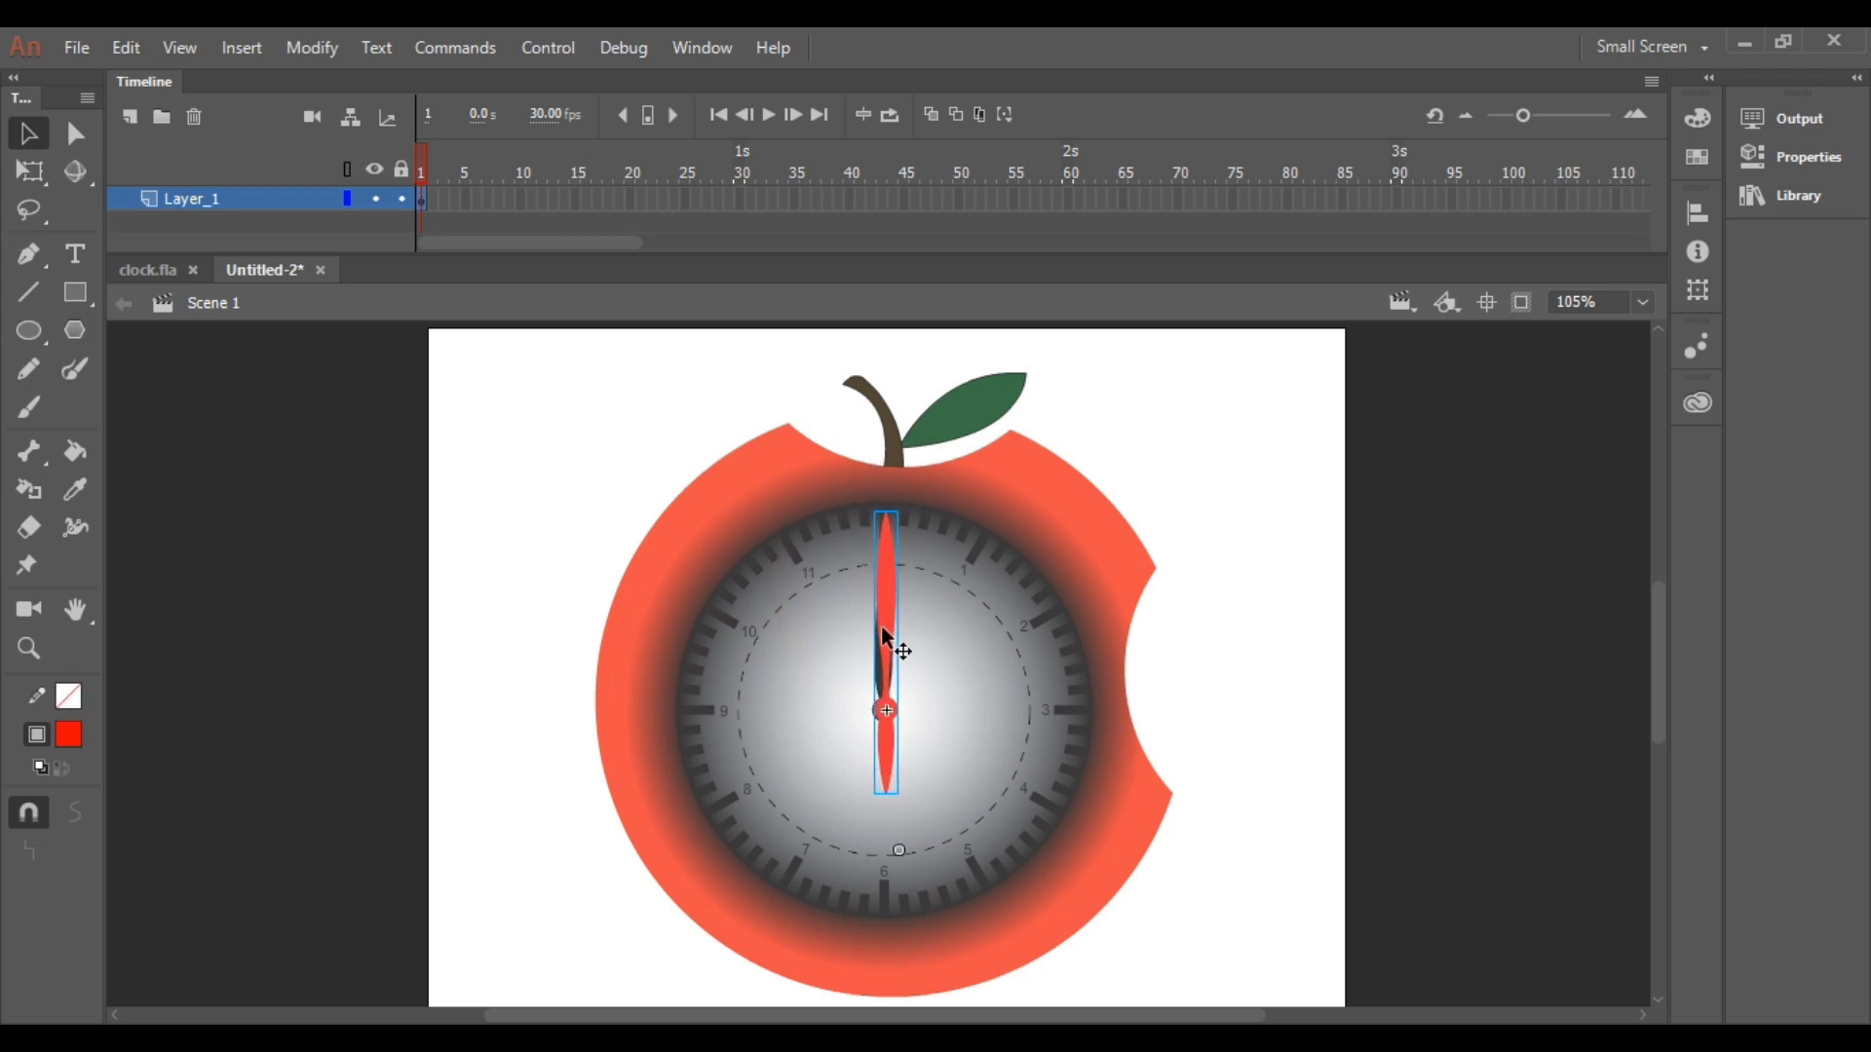
{"action": "left_click", "coordinate": [1213, 568]}
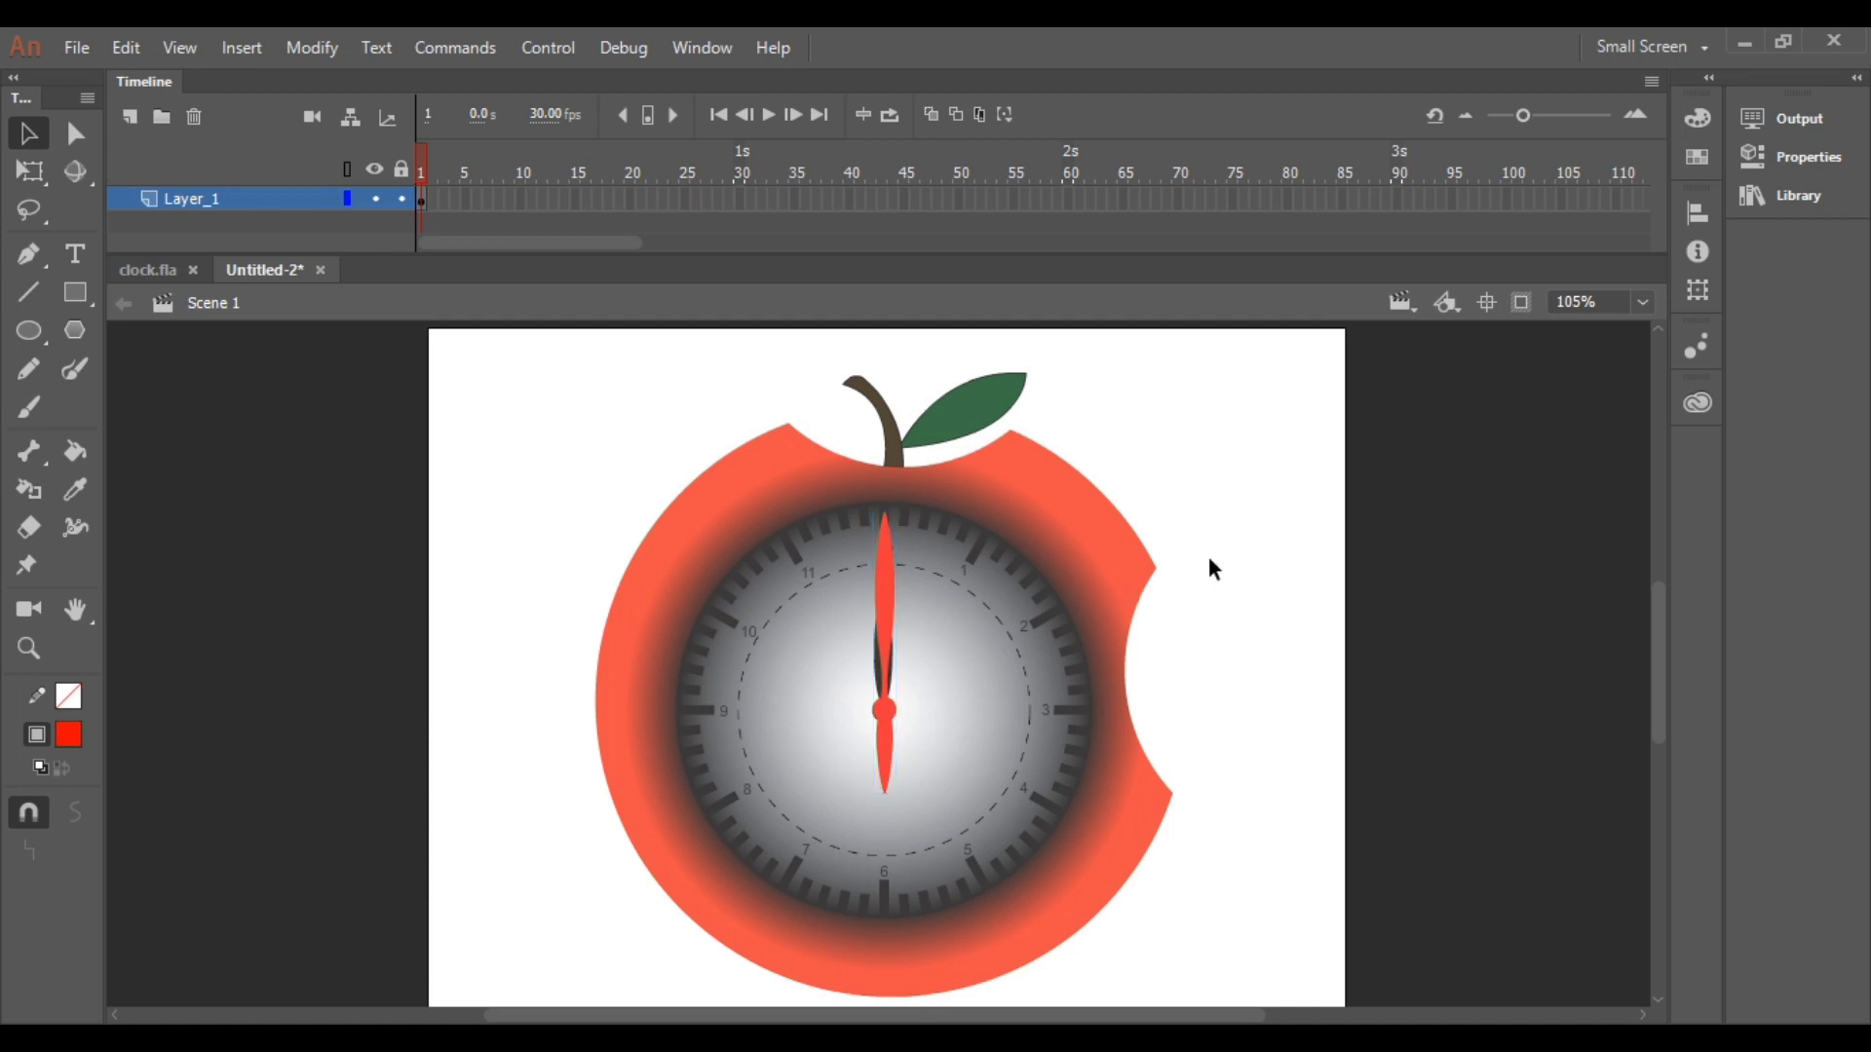
Start a frame script on frame 1 of Layer_1 with the function f1(Event) and an opening brace for its body.
{"action": "left_click", "coordinate": [424, 206]}
{"action": "right_click", "coordinate": [425, 213]}
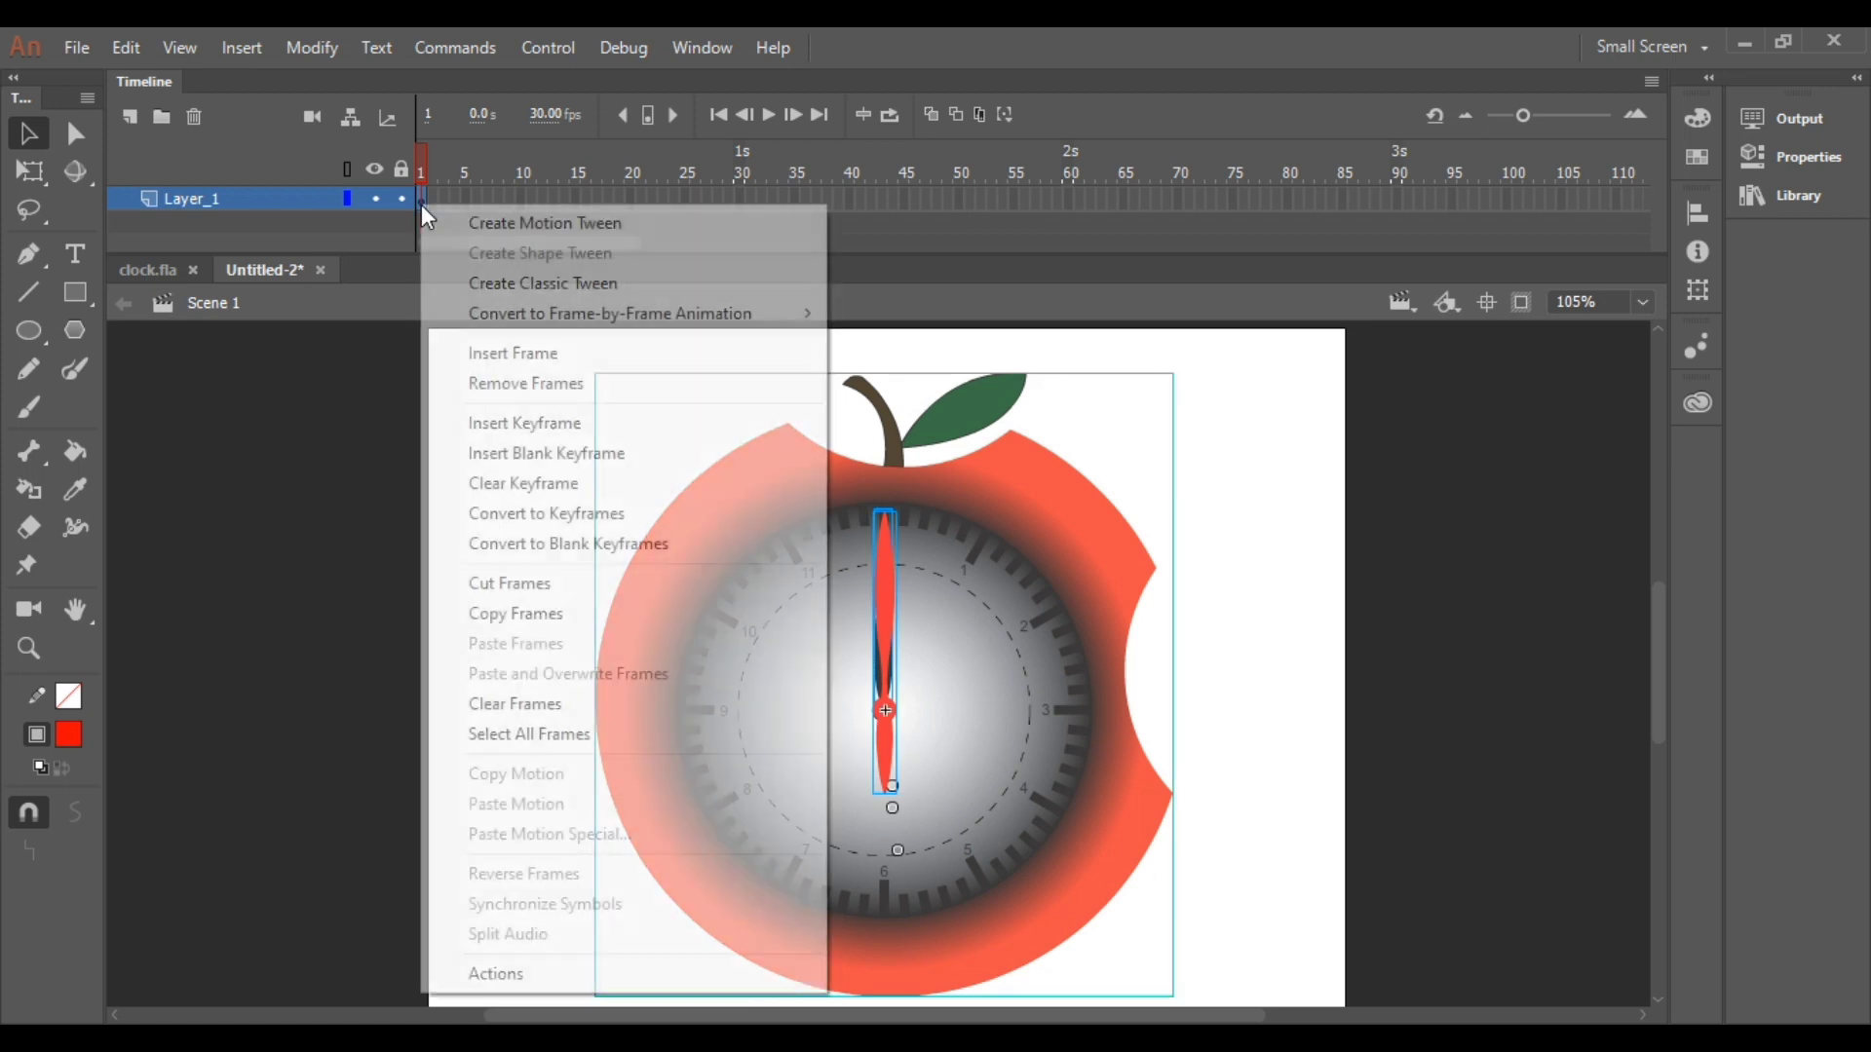
{"action": "left_click", "coordinate": [511, 976]}
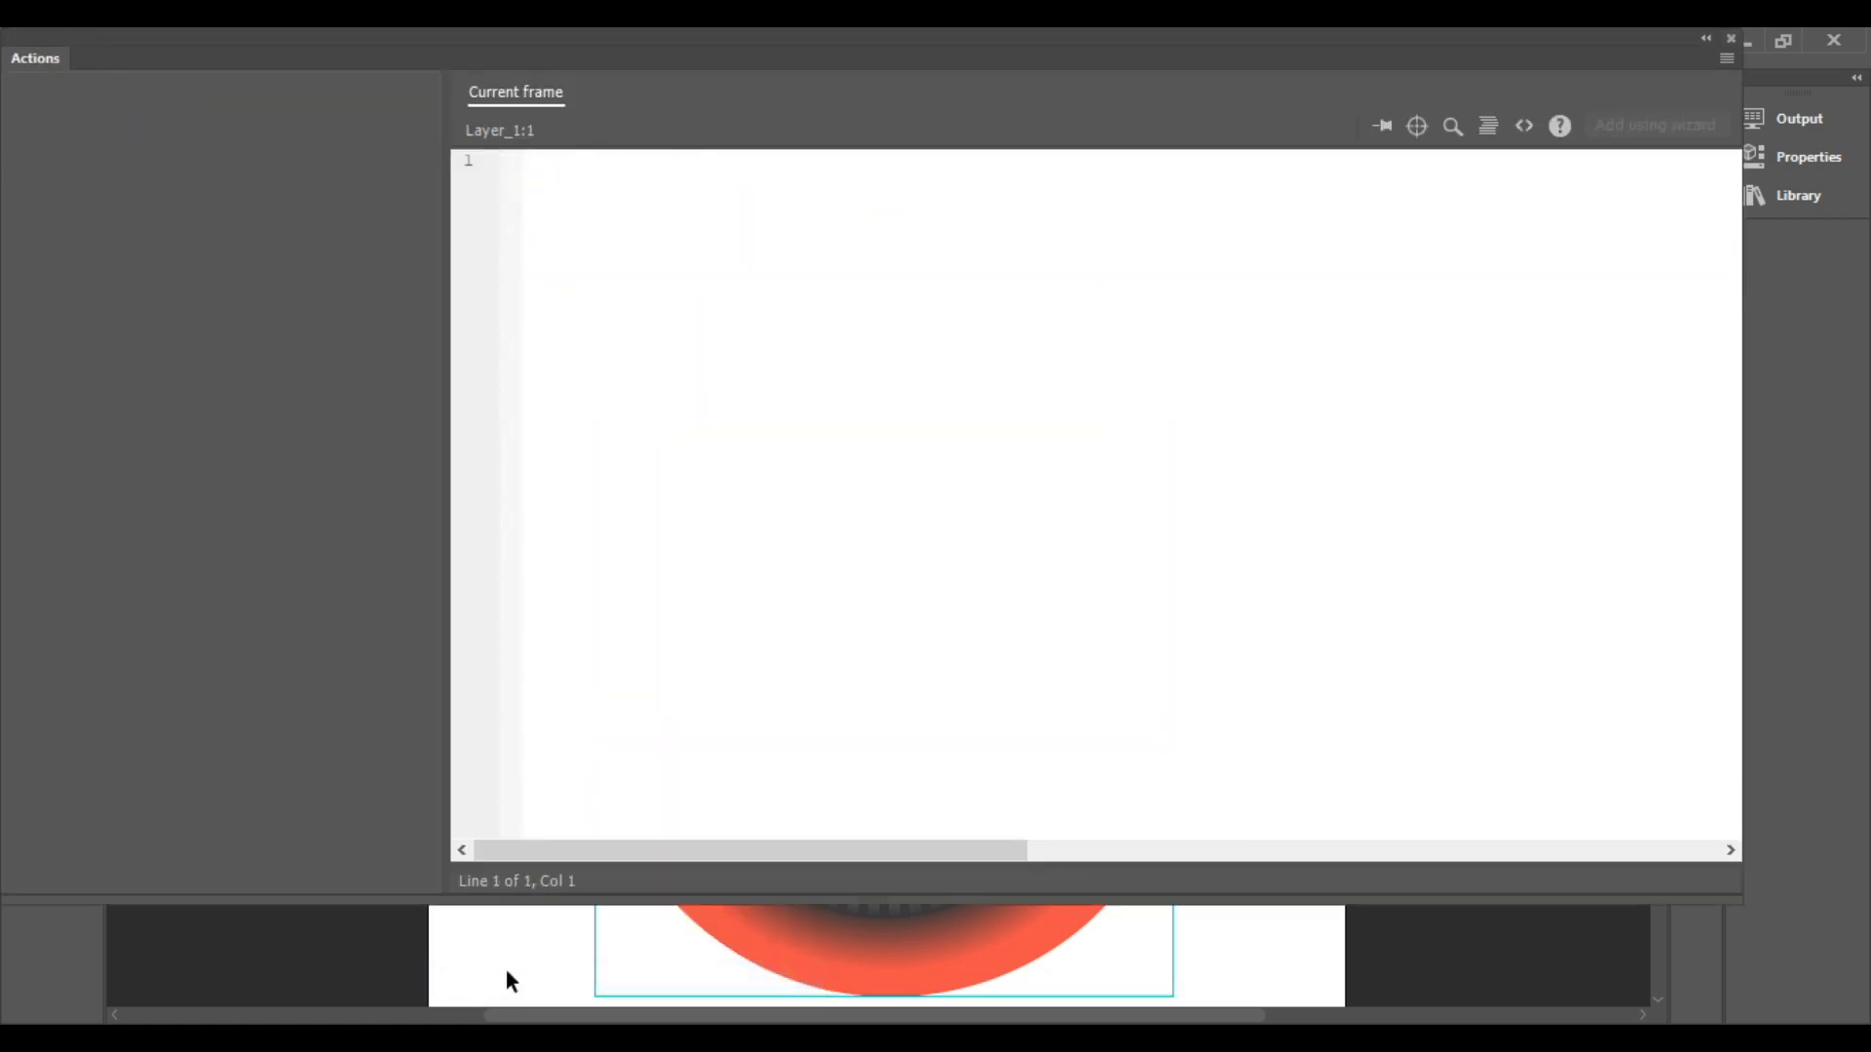
{"action": "type", "text": "fu"}
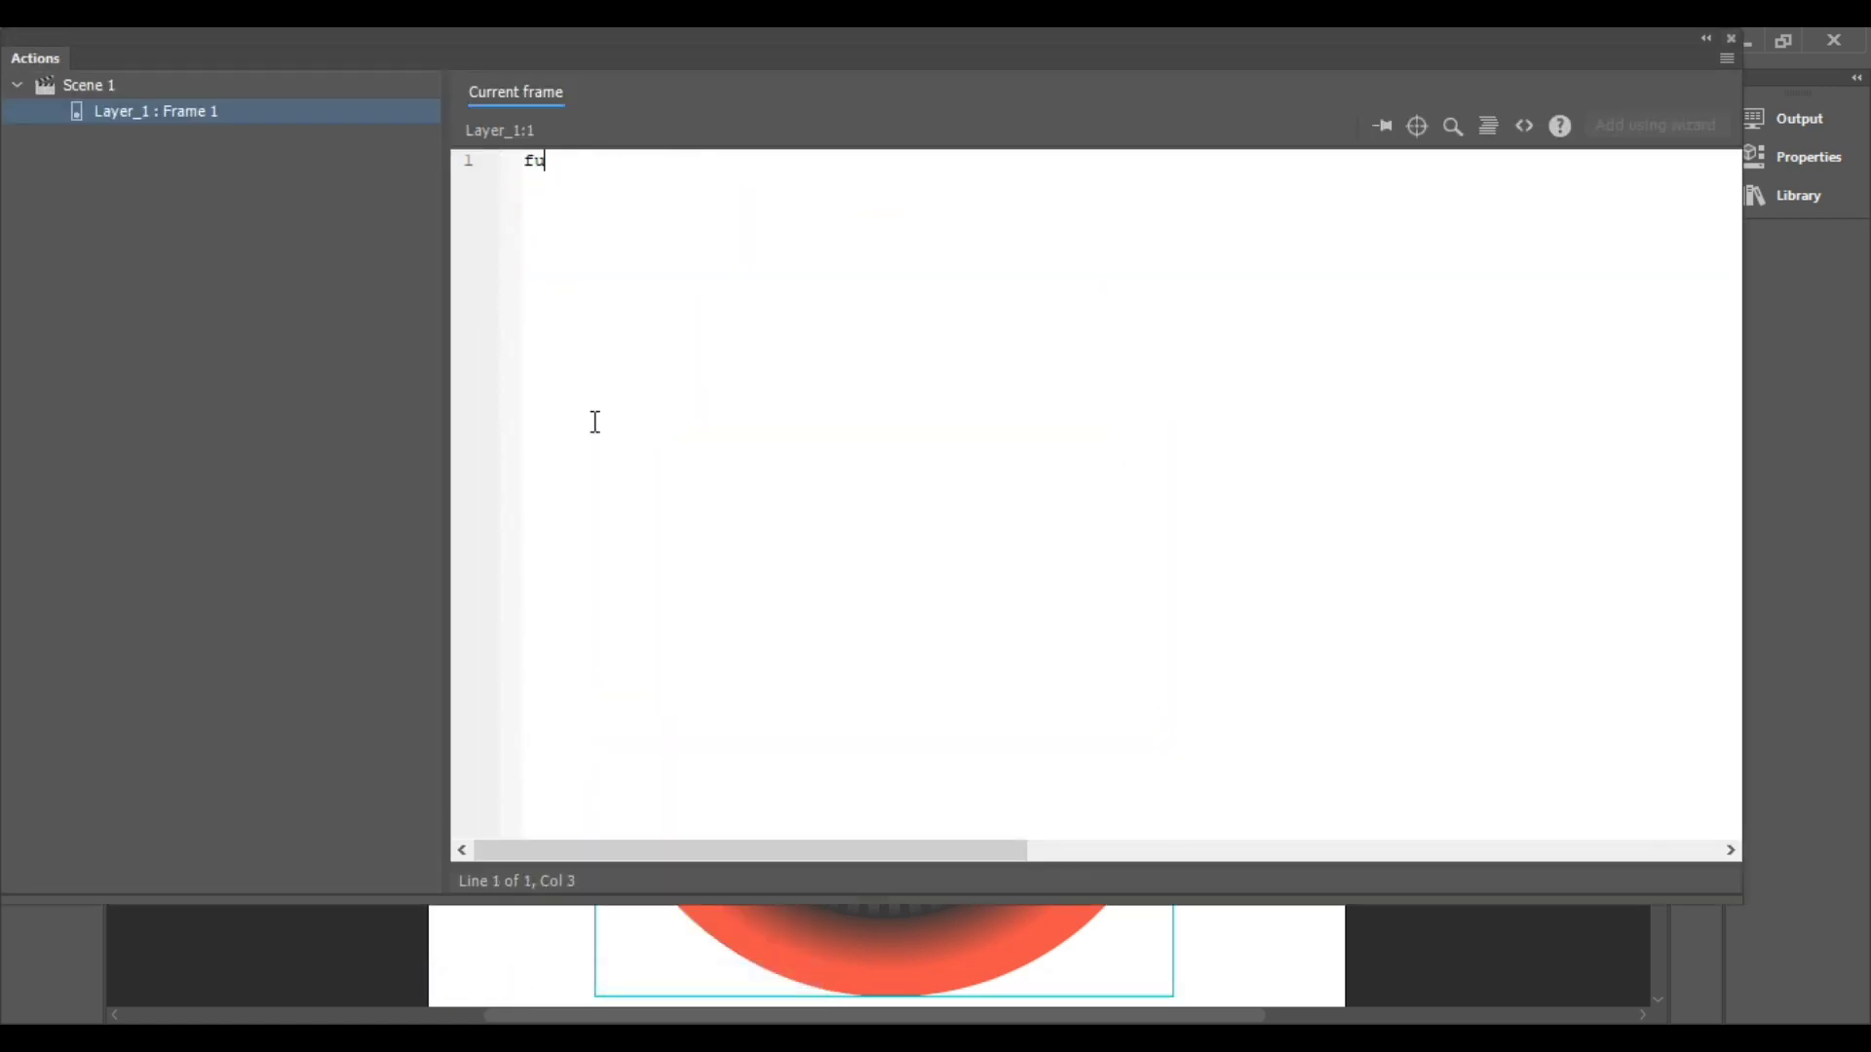
{"action": "type", "text": "nction "}
{"action": "type", "text": "fl"}
{"action": "type", "text": "("}
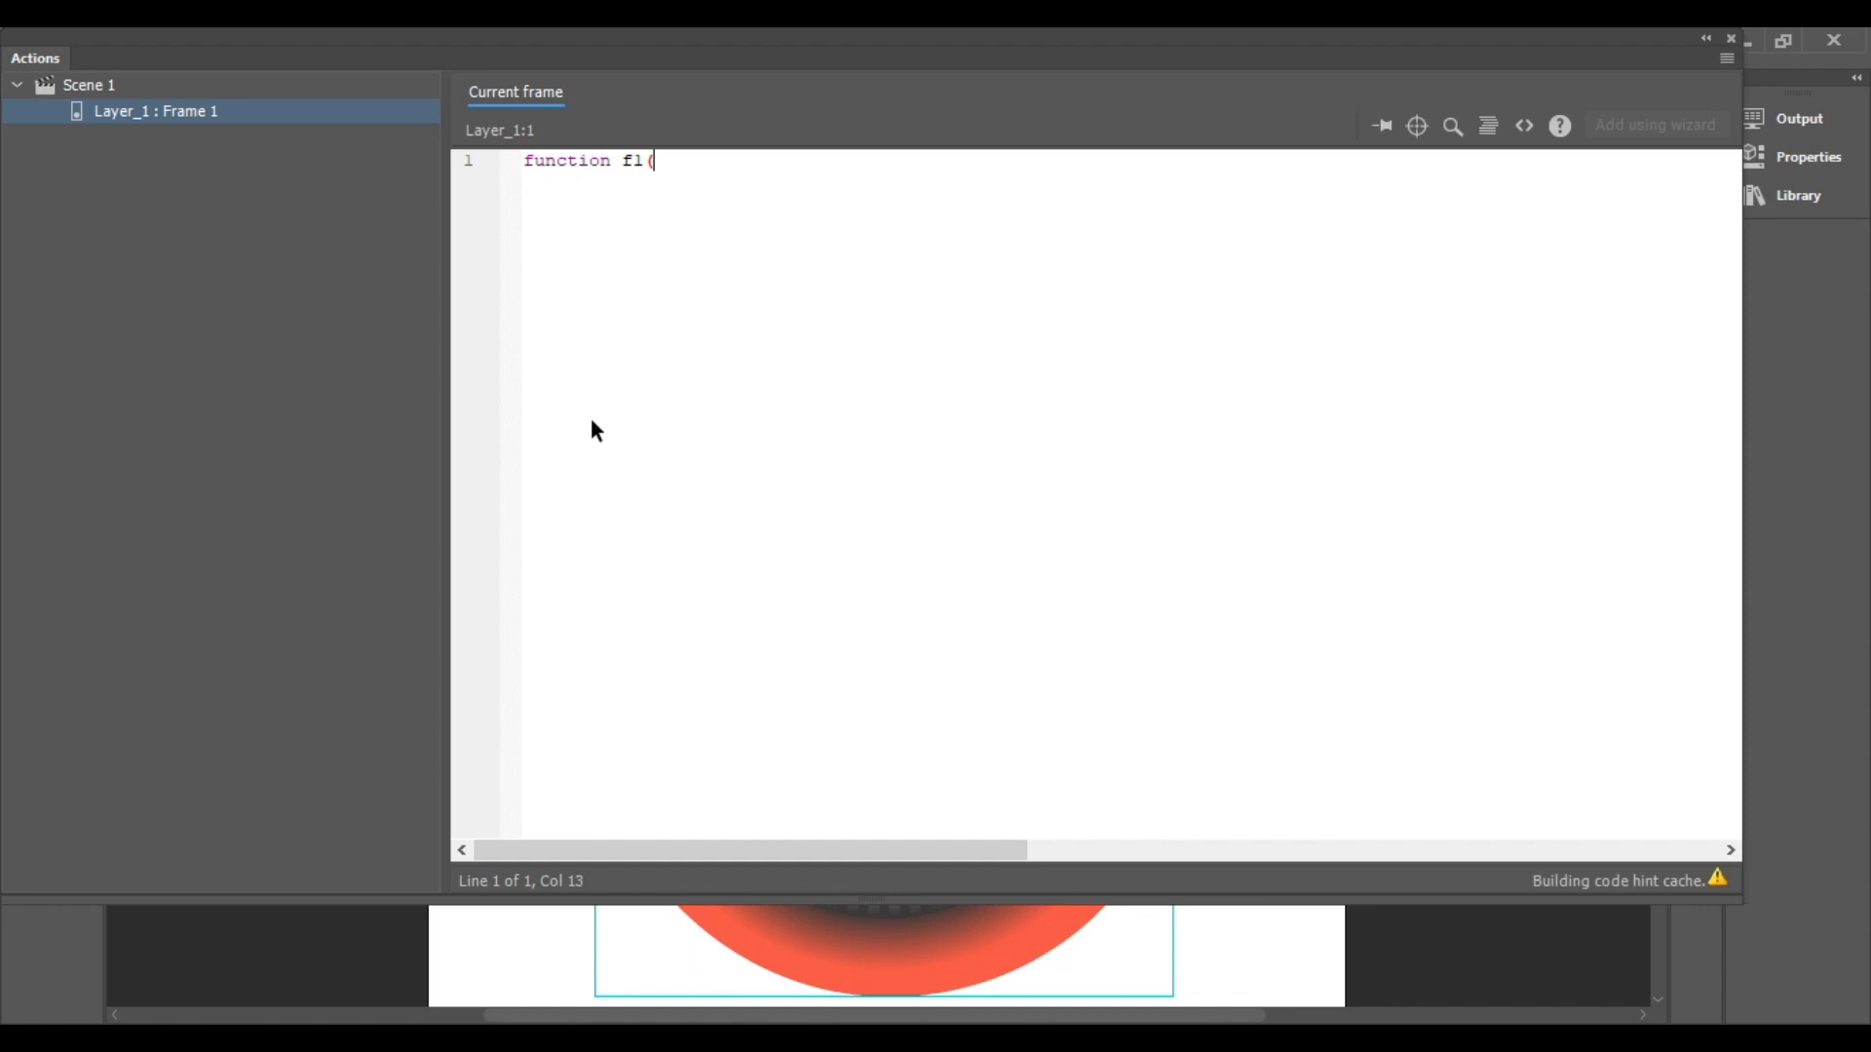
{"action": "type", "text": "Event)"}
{"action": "key", "text": "Return"}
{"action": "type", "text": "{"}
{"action": "key", "text": "Return"}
Declare the variable a as new Date() inside the function f1.
{"action": "type", "text": "var"}
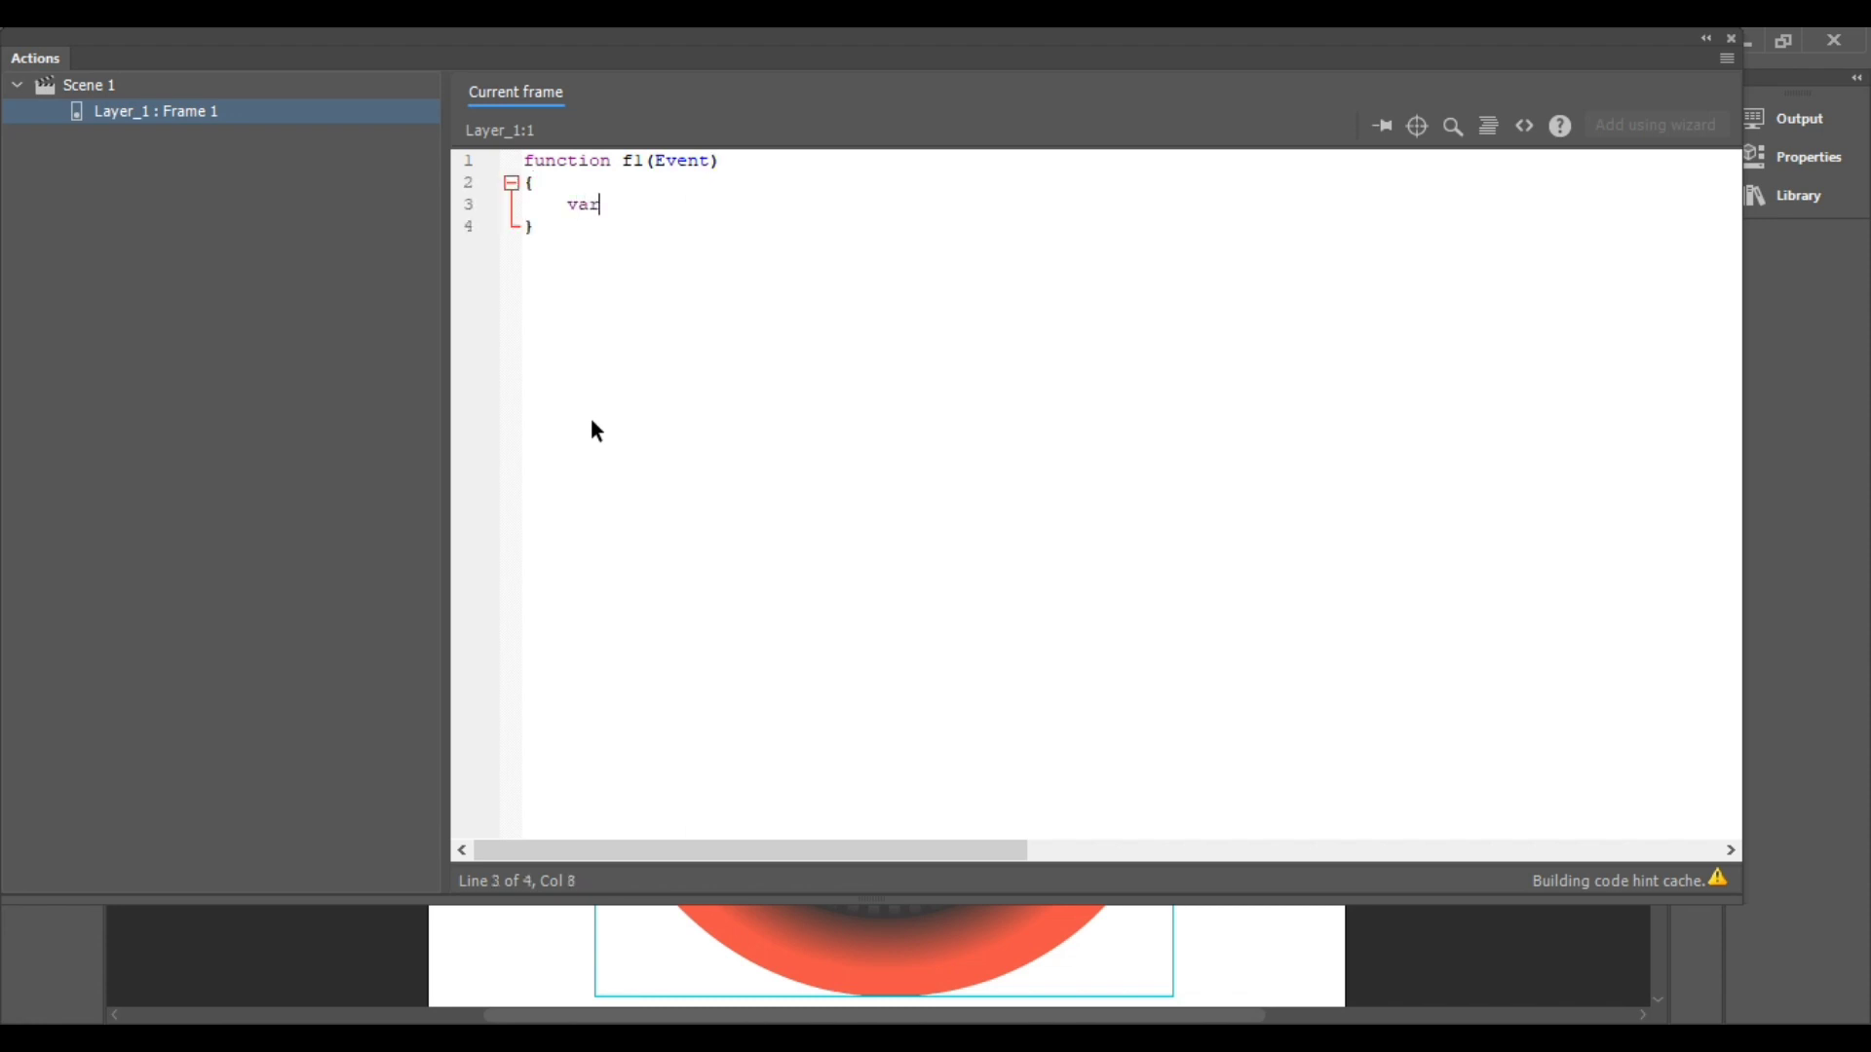
{"action": "type", "text": " a="}
{"action": "key", "text": "Left"}
{"action": "key", "text": "Right"}
{"action": "type", "text": "new Date()"}
{"action": "key", "text": "Return"}
Add the hour hand line h1.rotation = a.getHours()*30+a.getMinutes()*0.5 below the date variable.
{"action": "type", "text": "hl"}
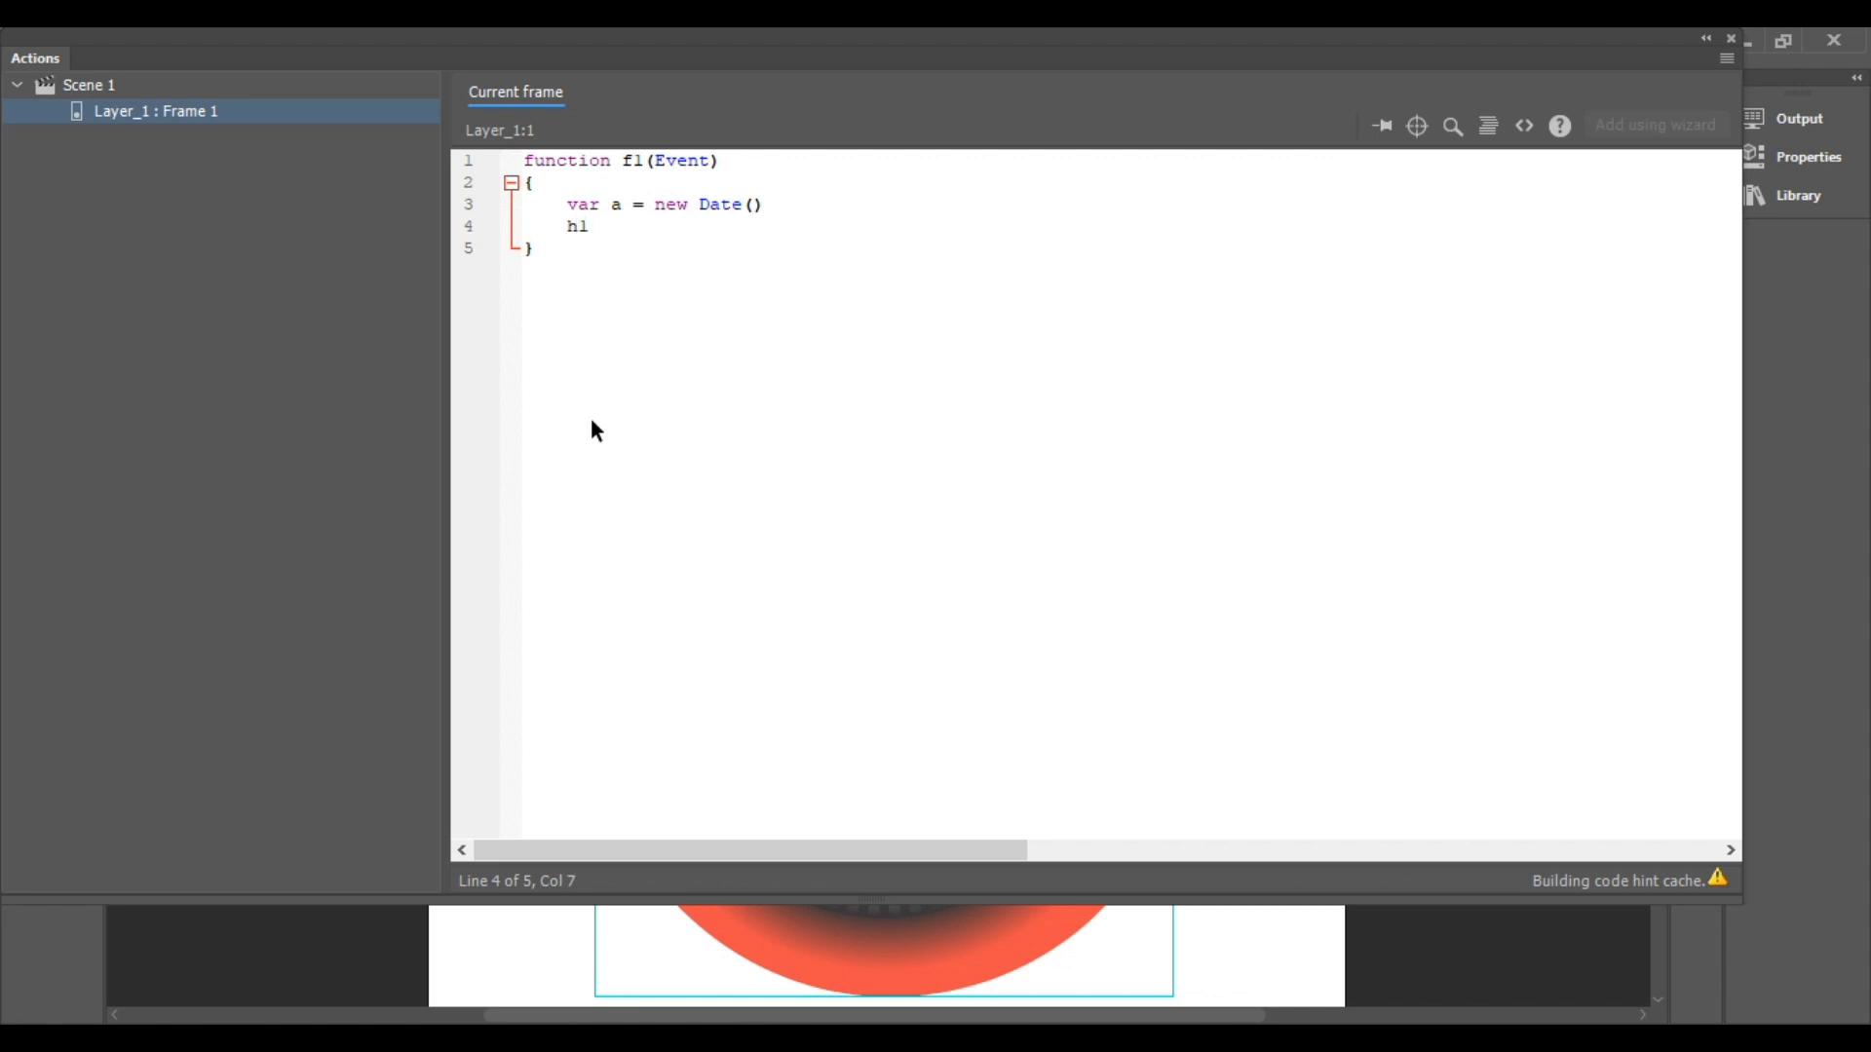
{"action": "type", "text": ".rotation = a.getHou"}
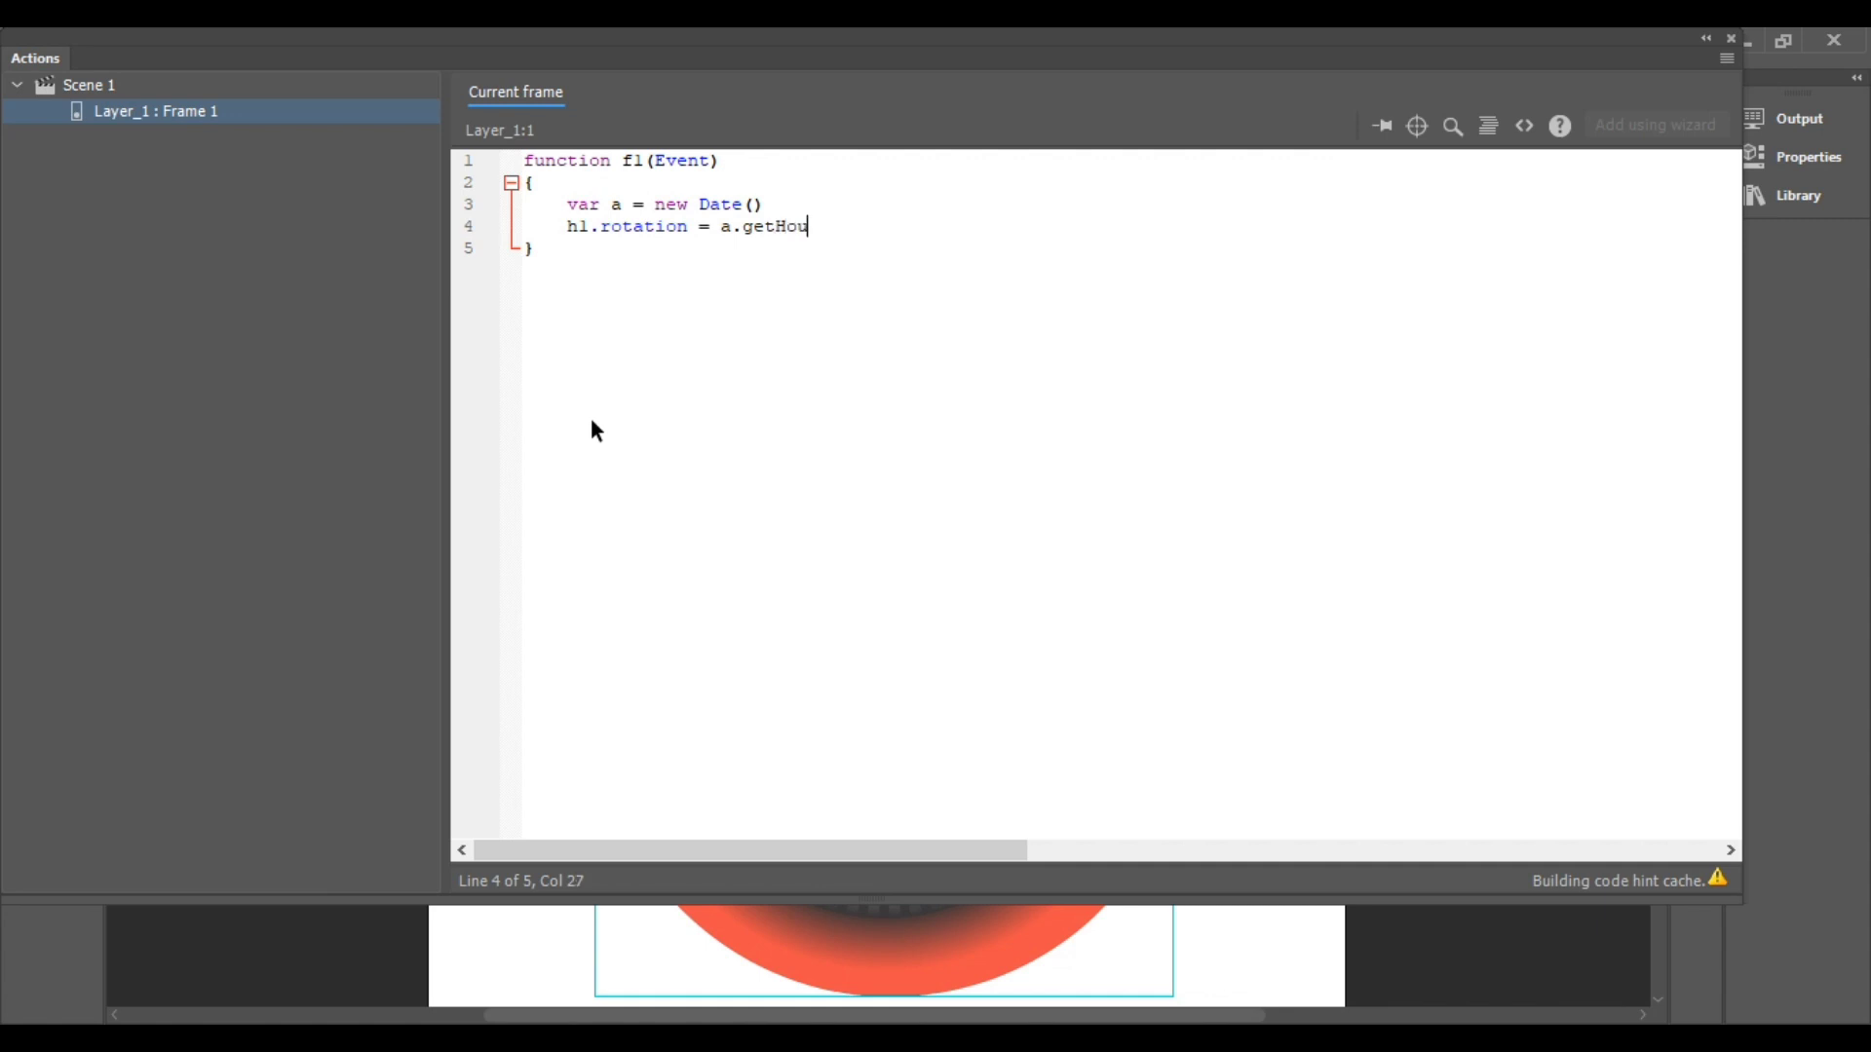
{"action": "type", "text": "rs()*30+a.get"}
{"action": "type", "text": "Minutes"}
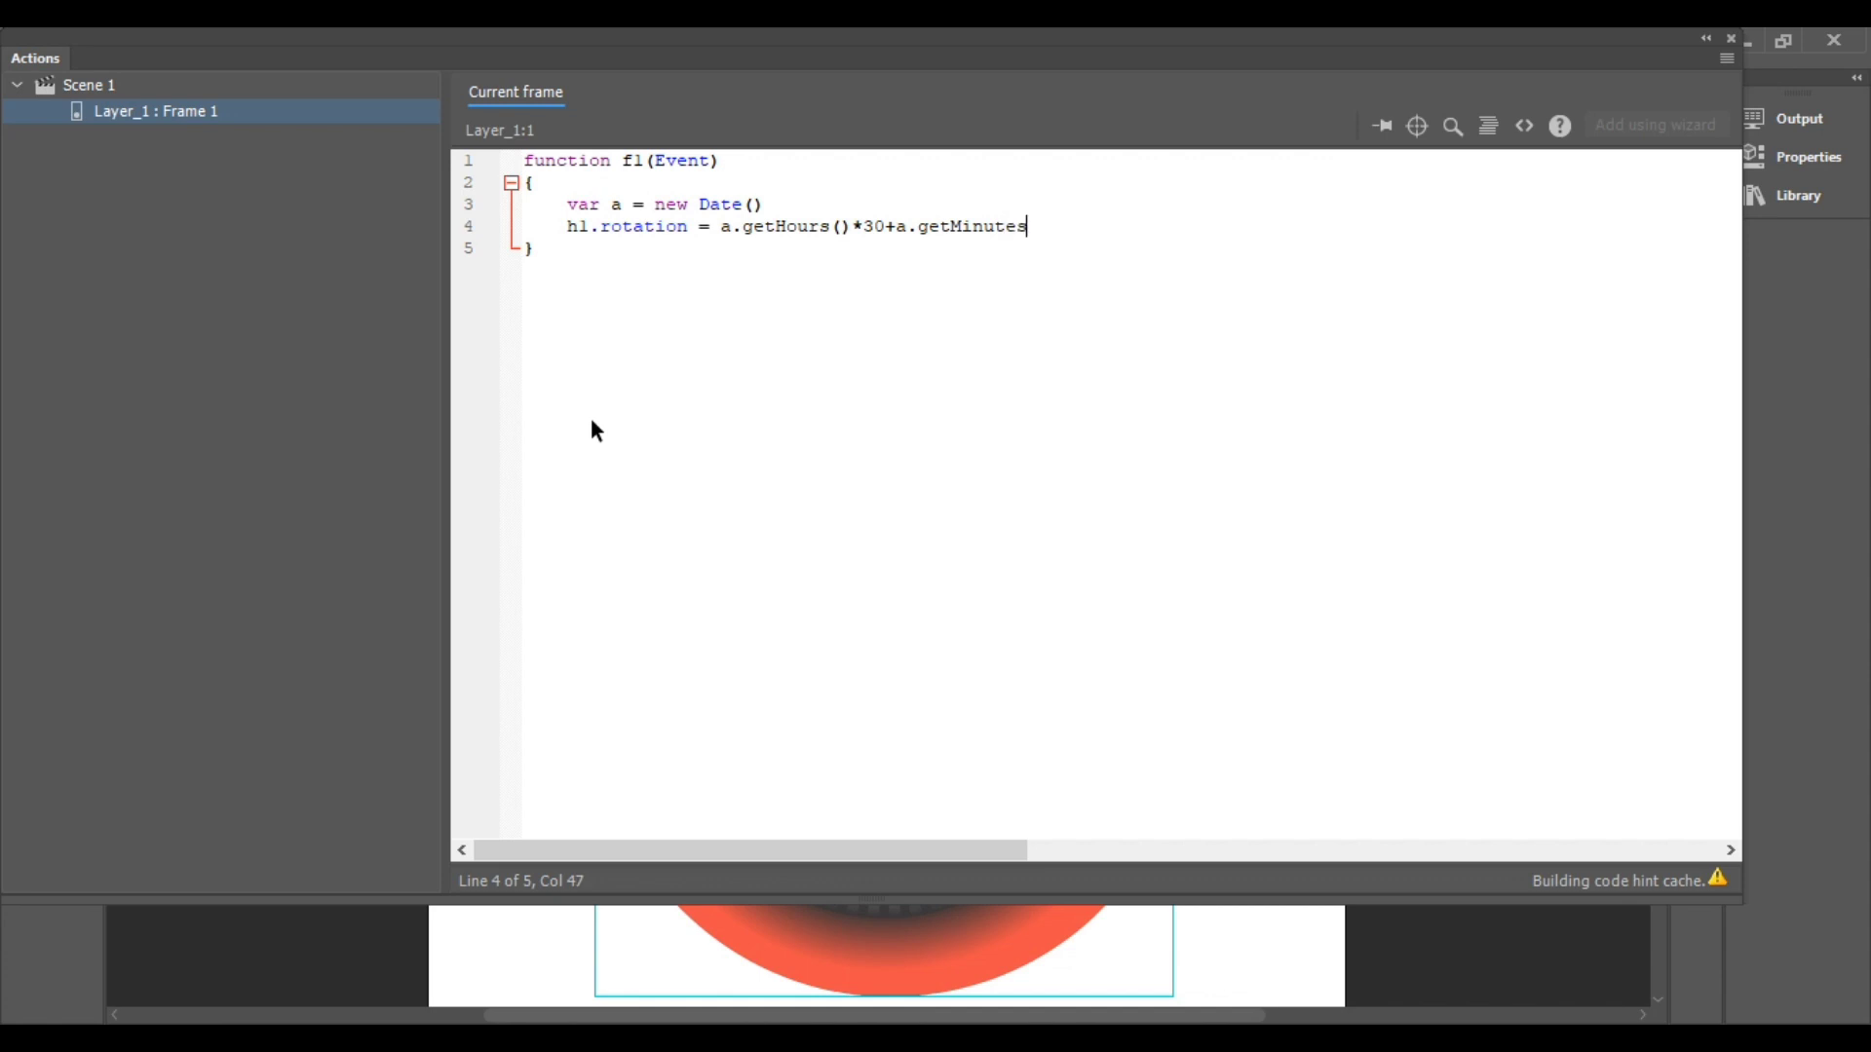
{"action": "type", "text": "()"}
{"action": "type", "text": "*0.5"}
{"action": "key", "text": "Return"}
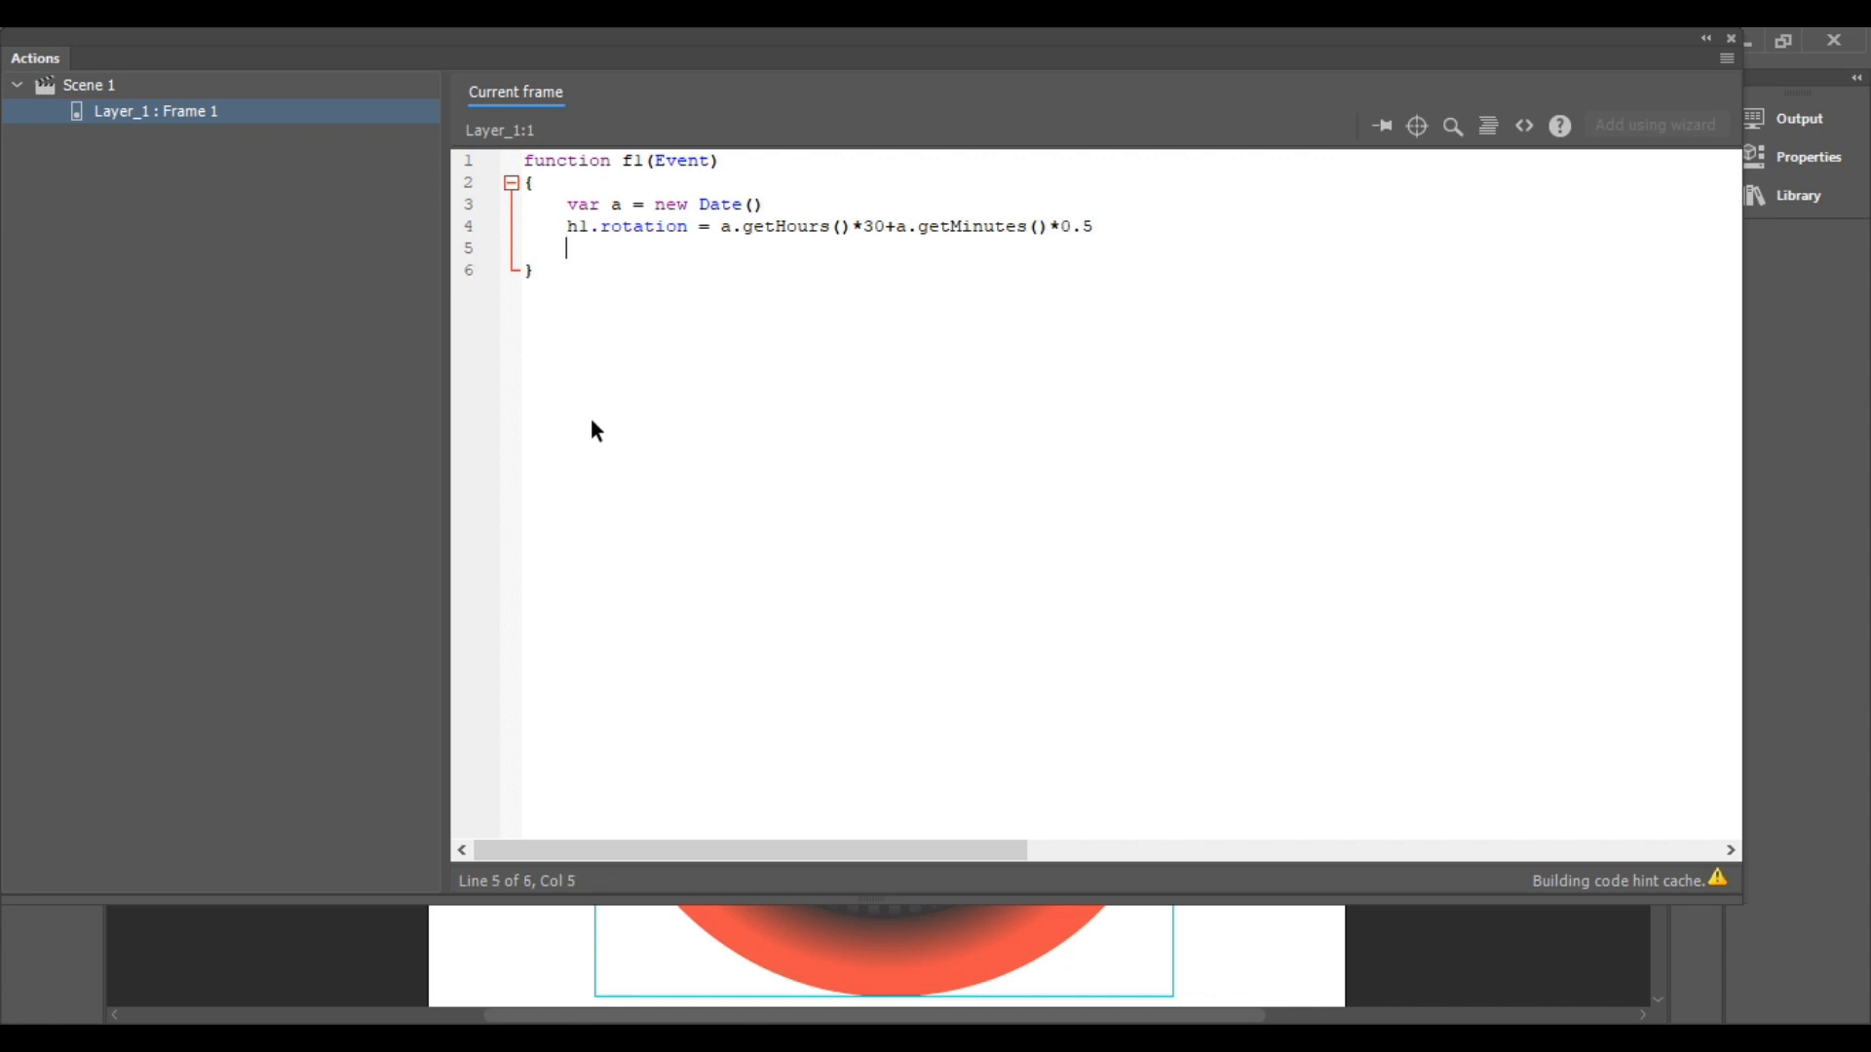